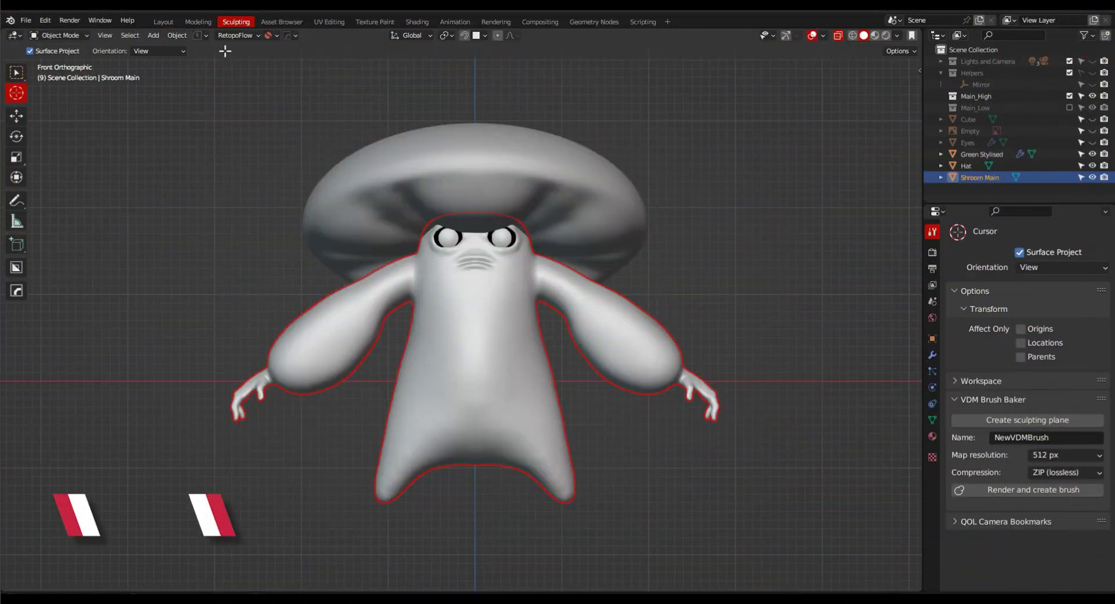
Step: Switch the Shroom Main object from Object Mode to Sculpt Mode
right_click(235, 21)
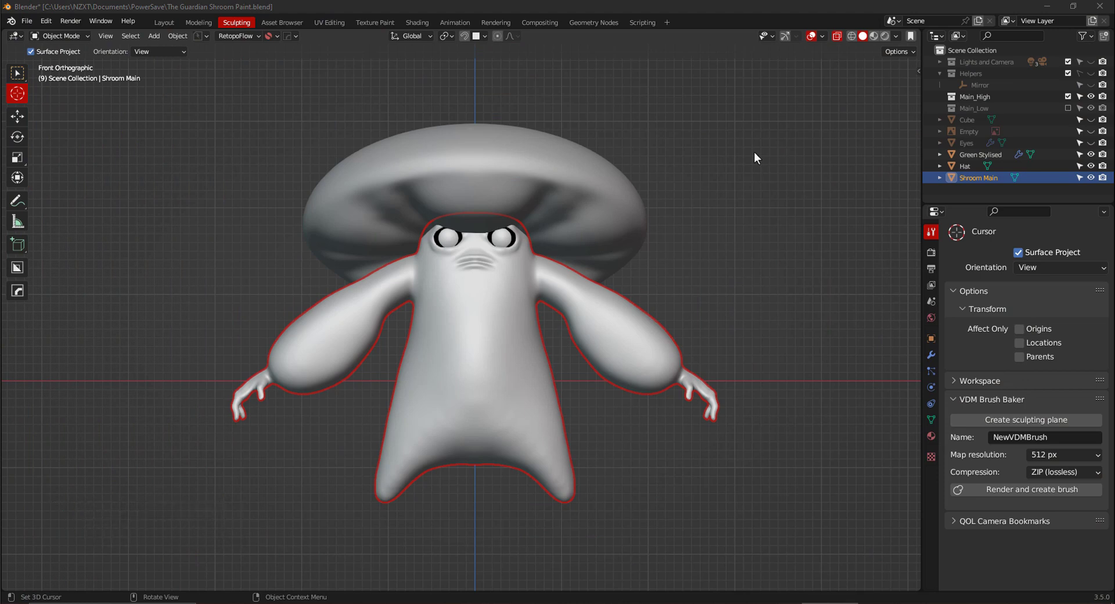
key(Tab)
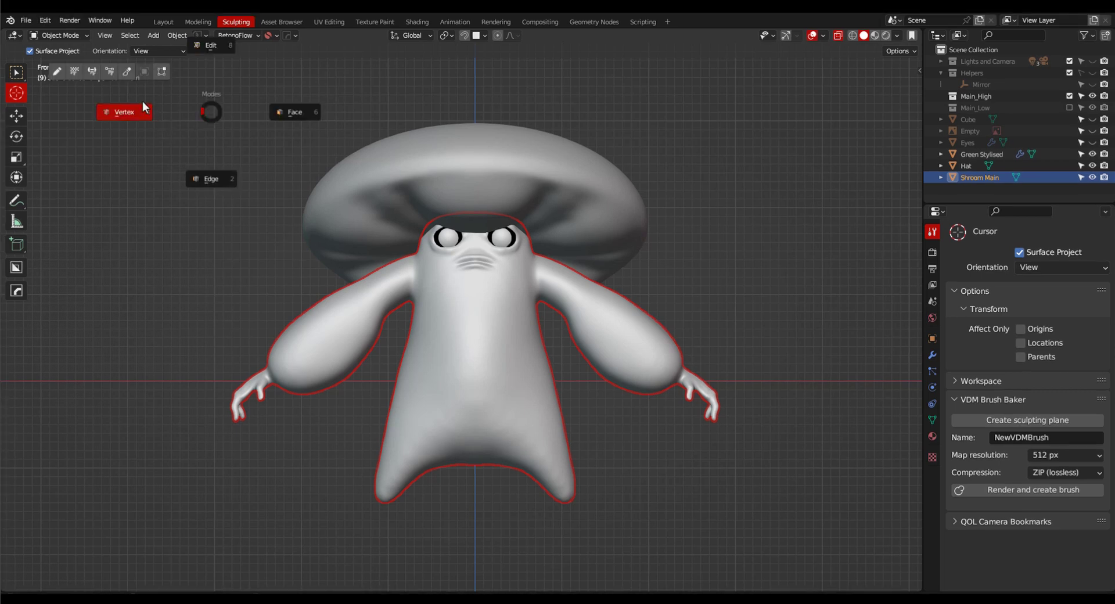
click(74, 76)
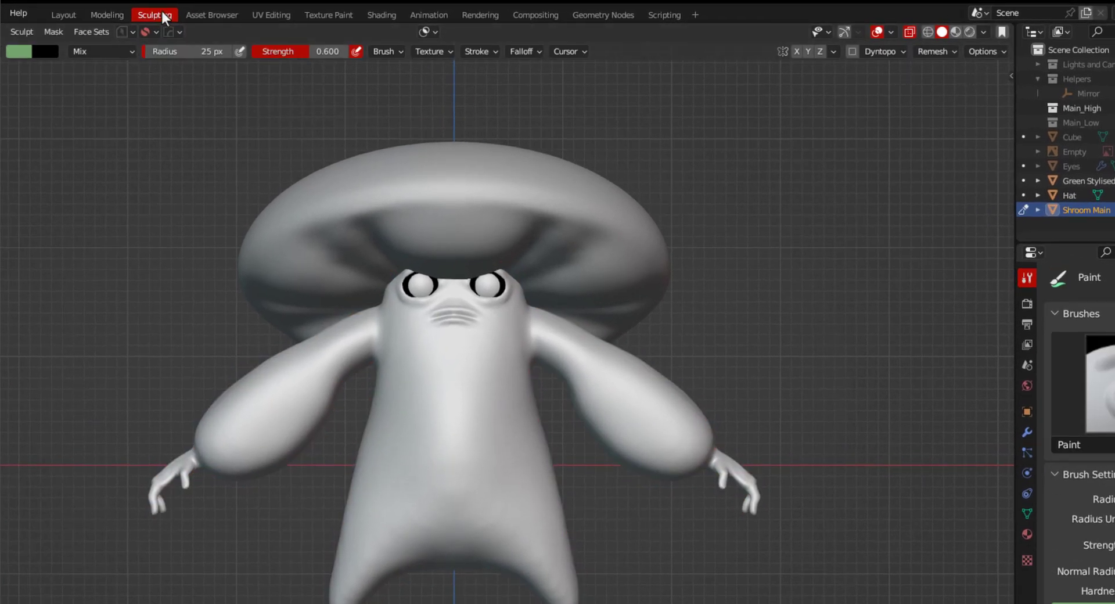
Step: Duplicate the Sculpting workspace and rename the copy Painting
right_click(162, 11)
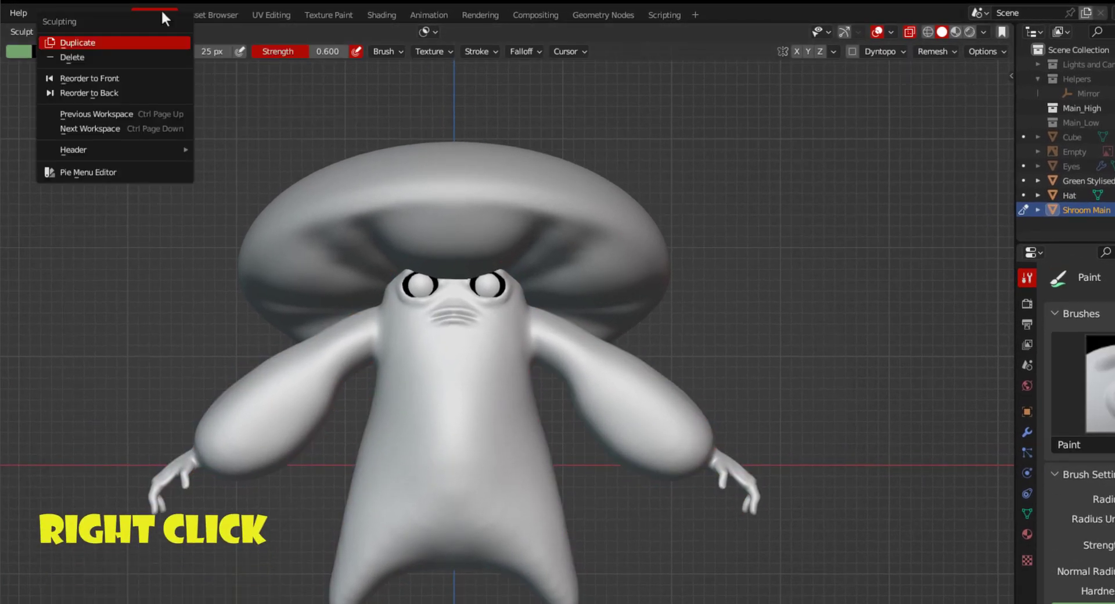
click(152, 40)
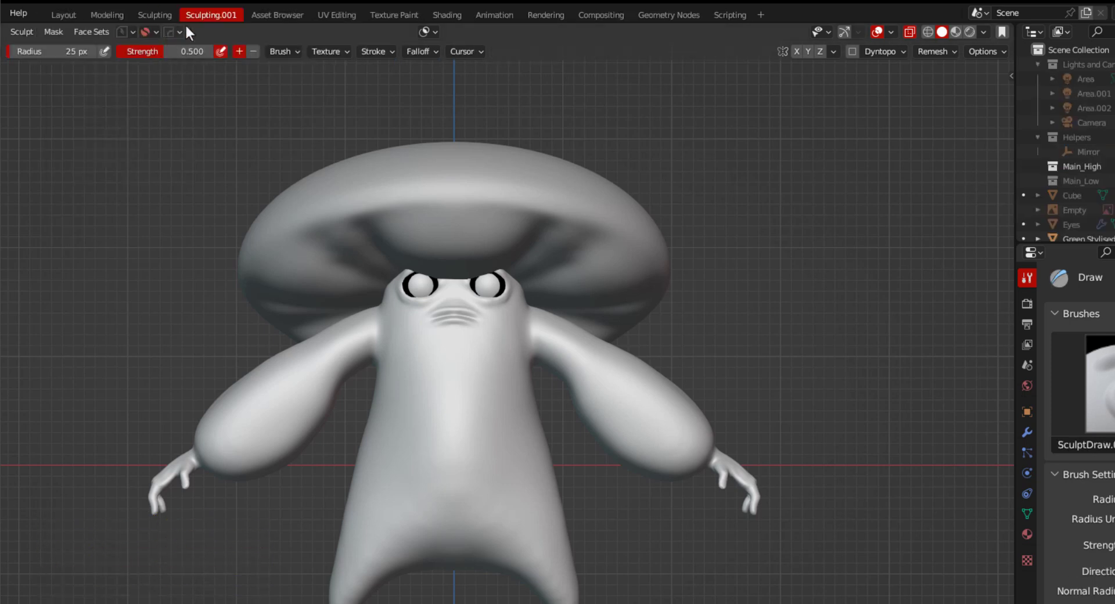
double_click(209, 15)
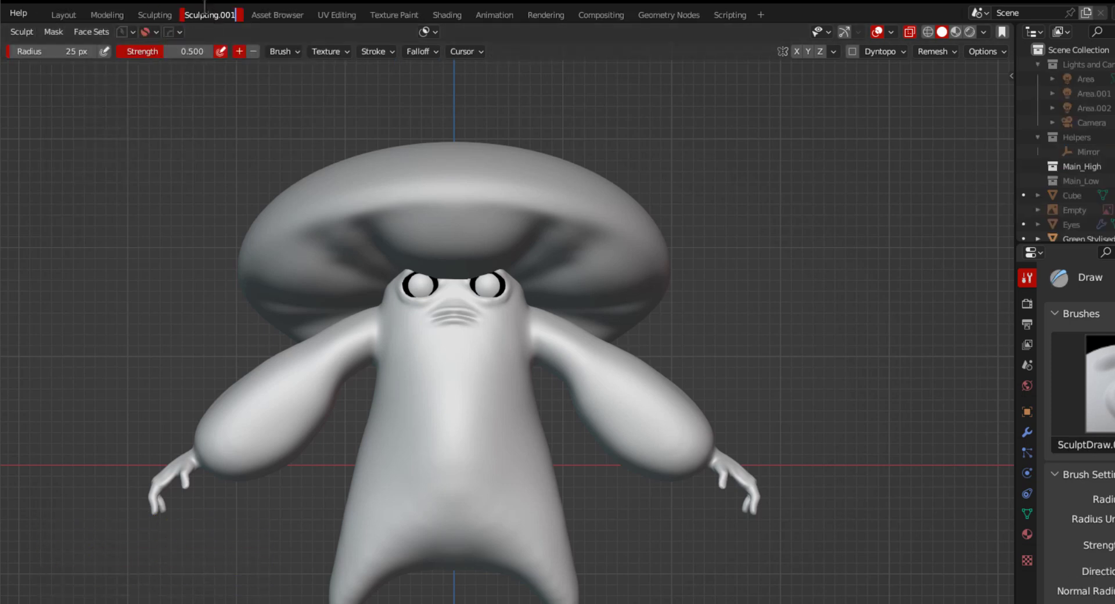
text(Pain)
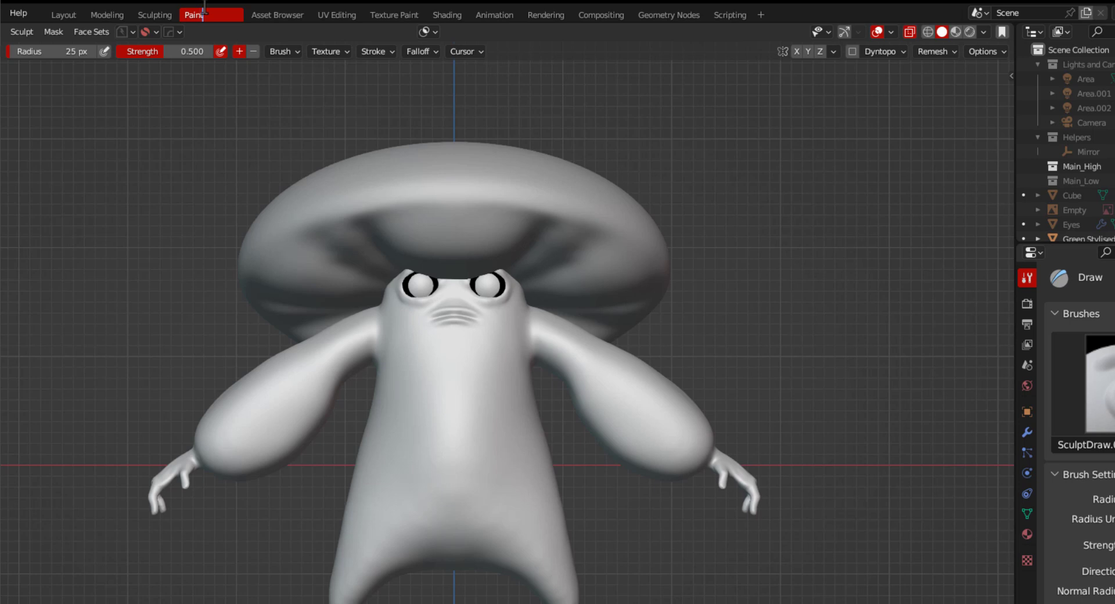
text(ting)
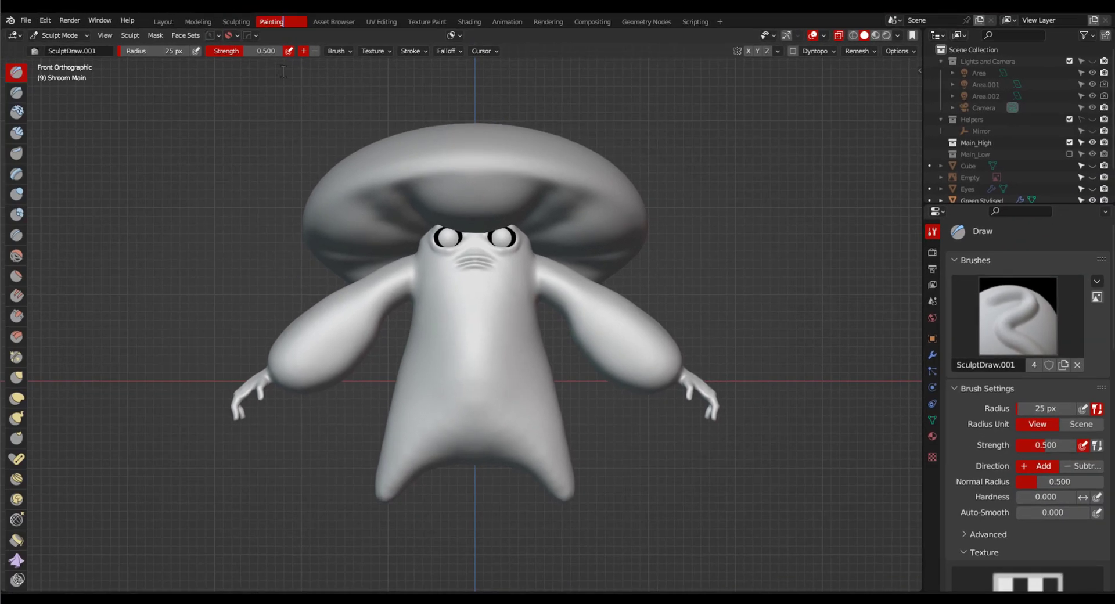
key(Return)
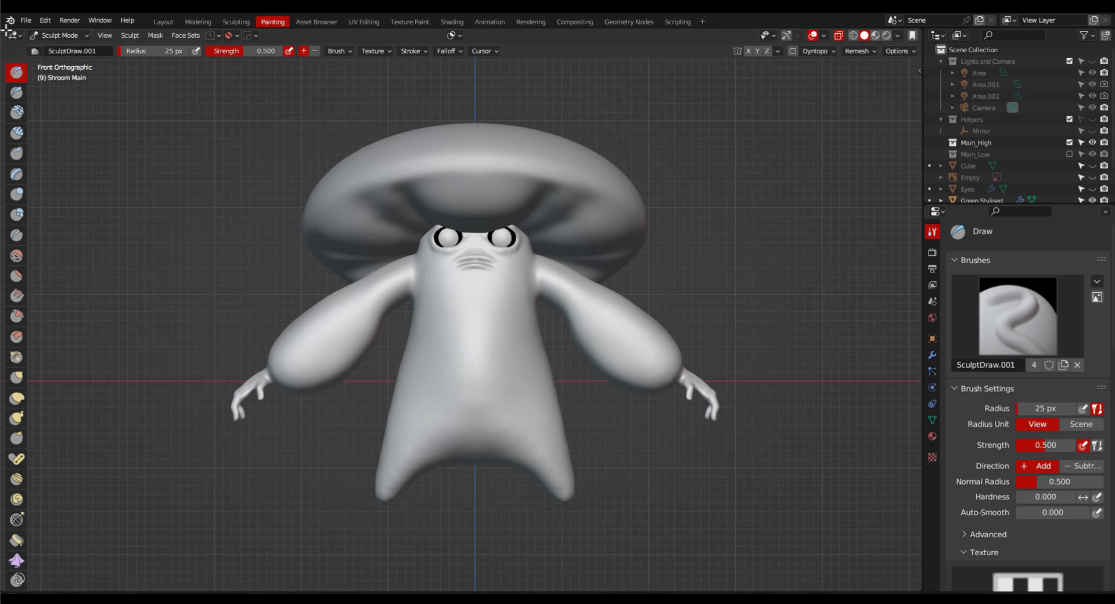
Step: Split the 3D viewport vertically to add a narrow second view and hide that view's toolbar
drag(9, 29, 281, 61)
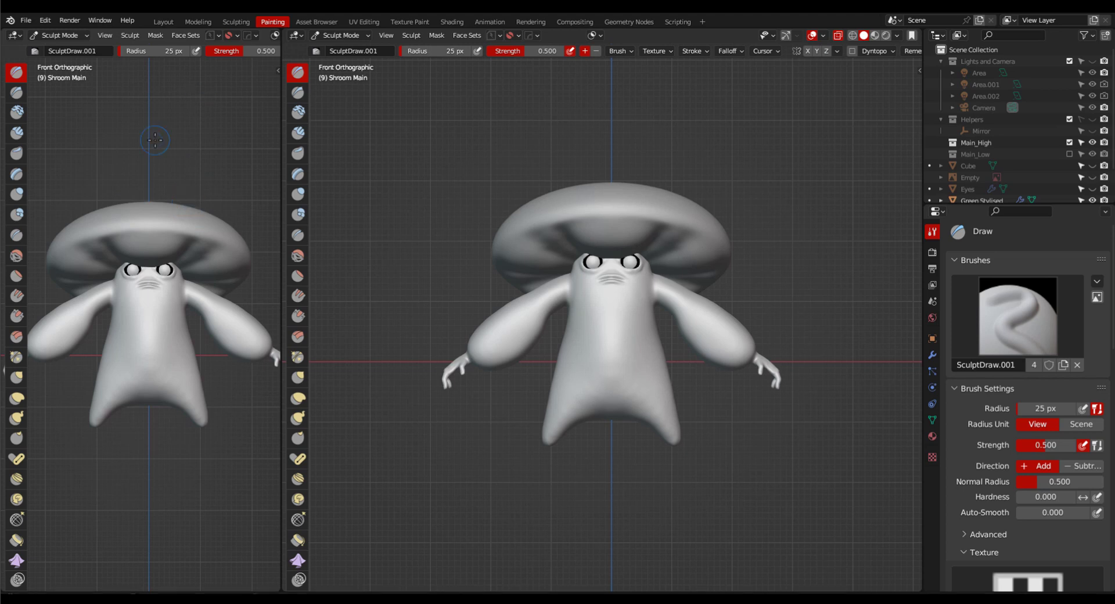
key(t)
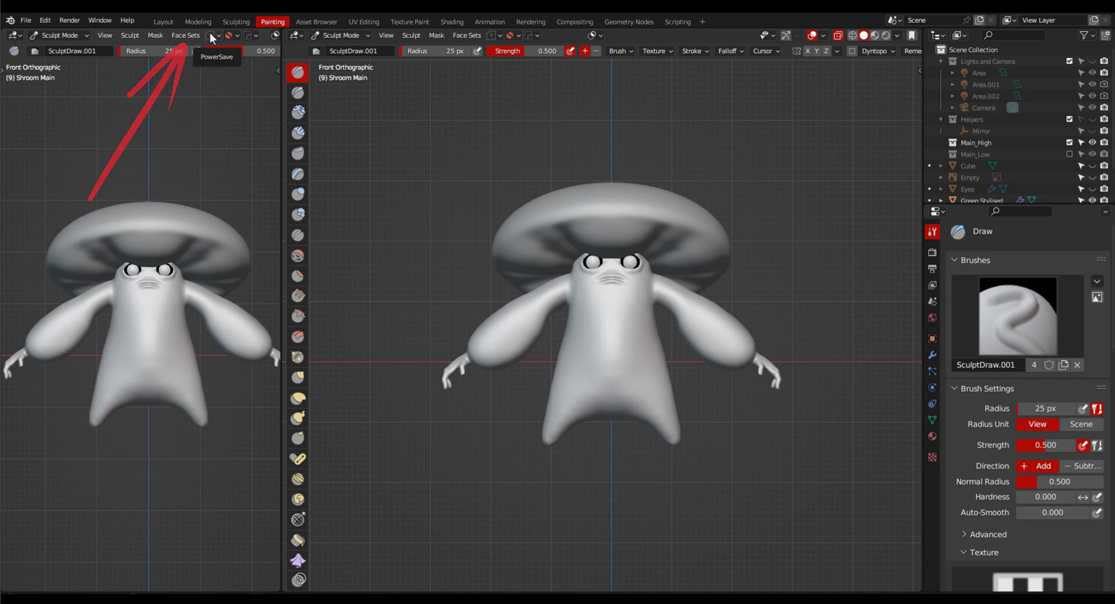
Step: Set the narrow 3D viewport to Rendered shading
scroll(210, 39, down, 5)
scroll(211, 40, down, 2)
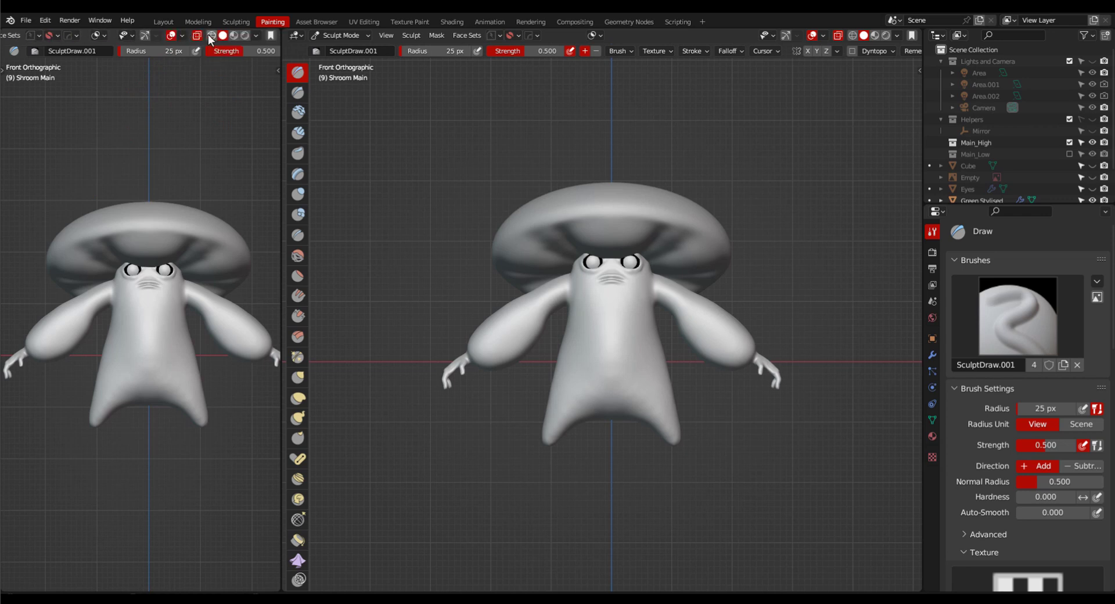
click(245, 38)
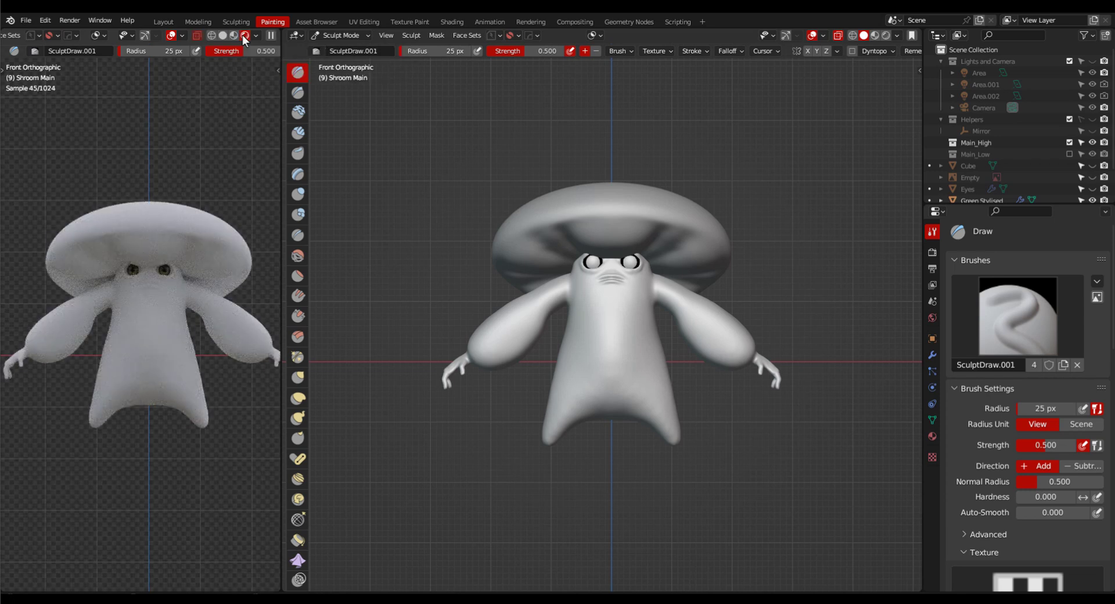
Step: Hide the rendered viewport's header and restore it
right_click(114, 39)
mouse_move(112, 29)
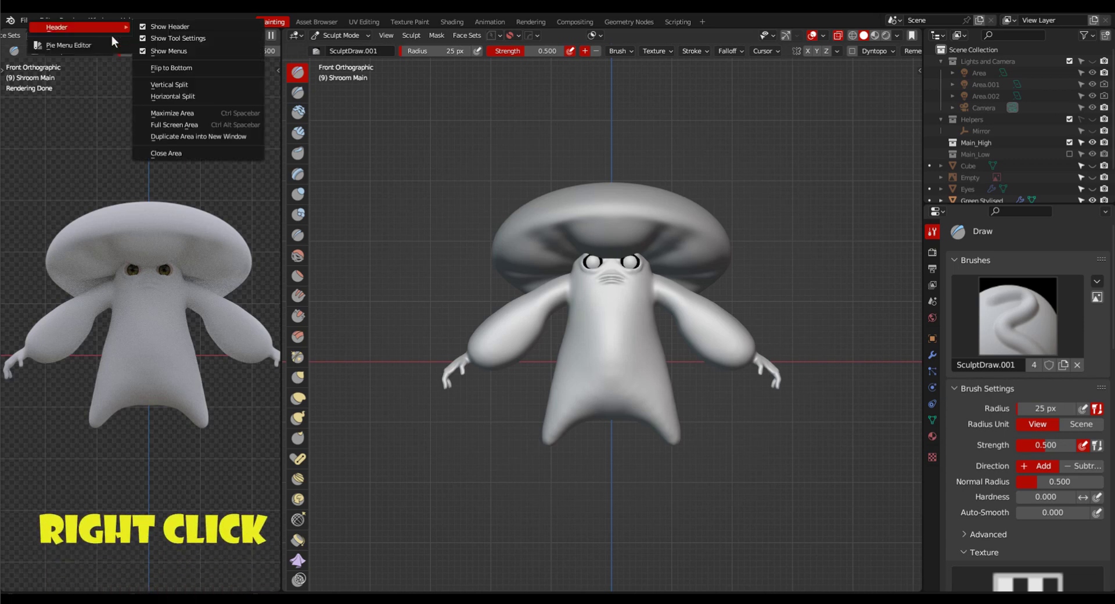
click(184, 29)
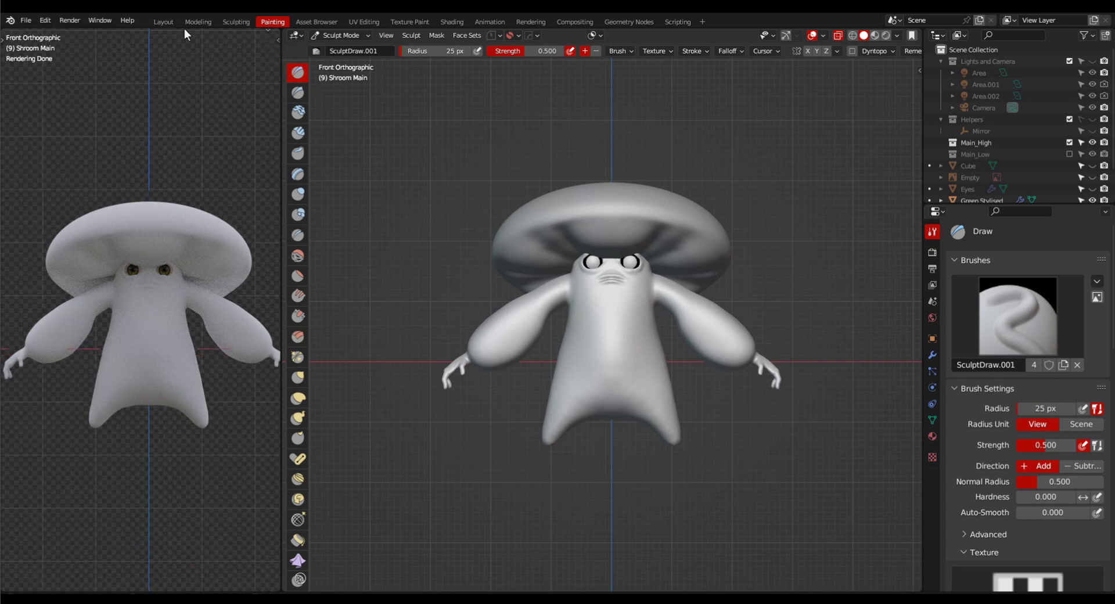
click(268, 30)
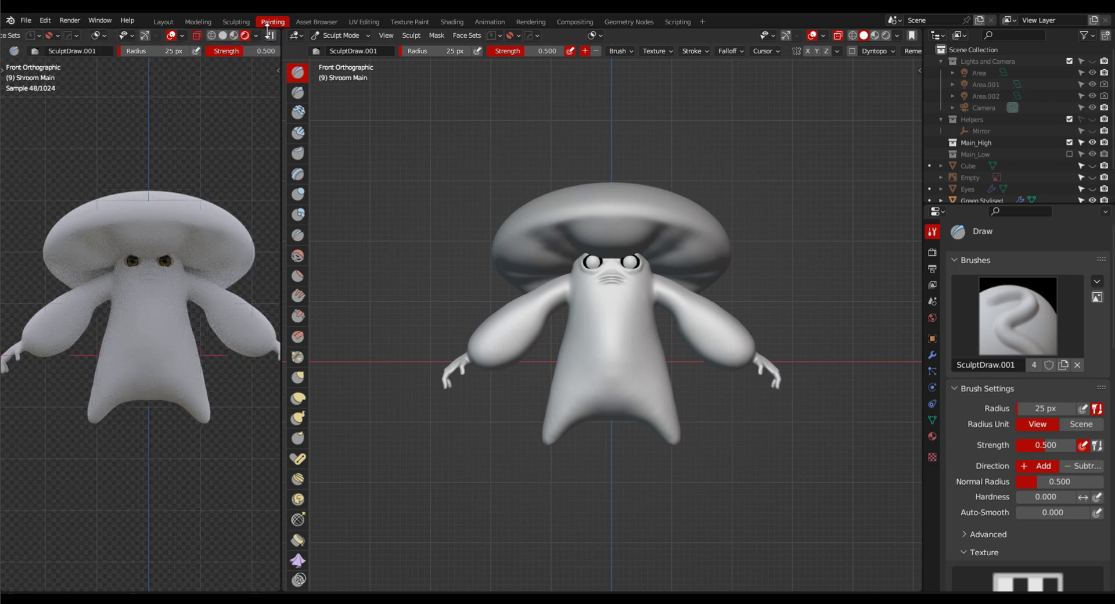
Step: Hide the header of the narrow rendered viewport
right_click(113, 36)
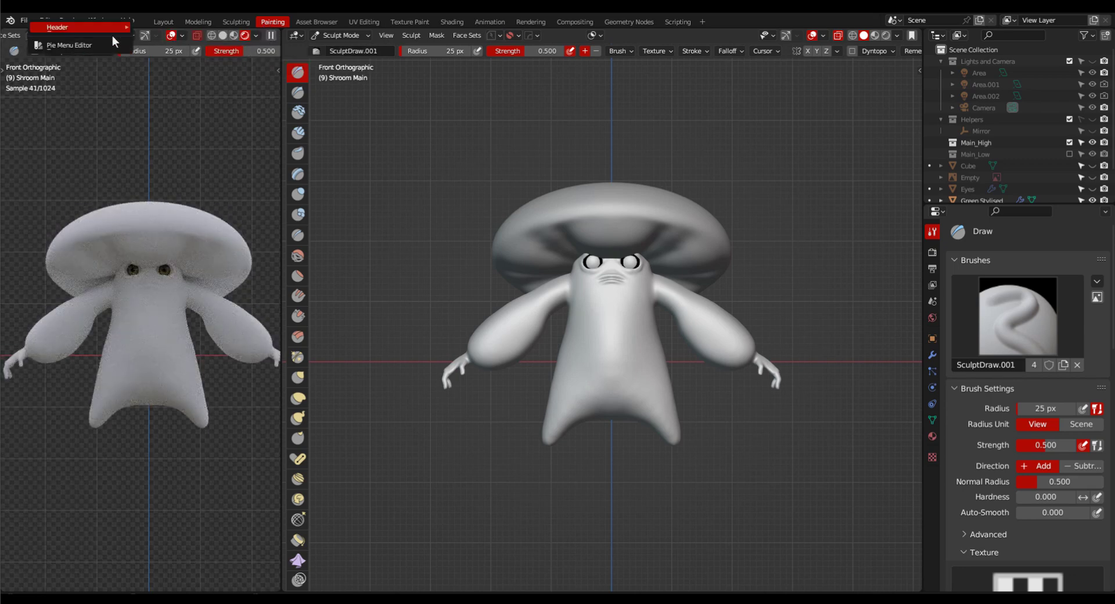
mouse_move(113, 30)
click(158, 29)
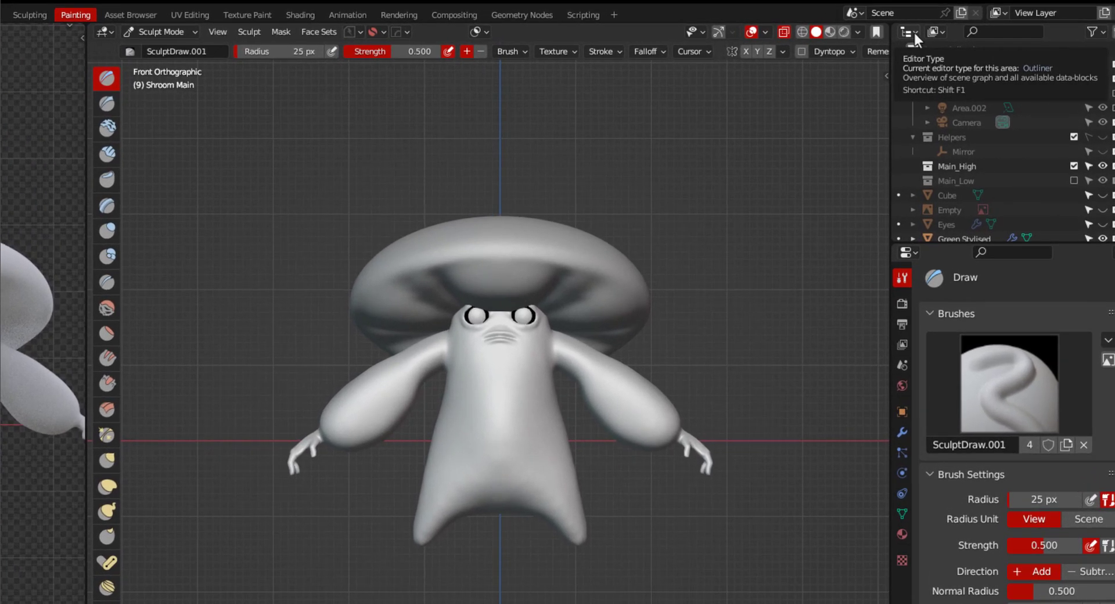
Step: Change the Outliner area to an Image Editor and join the Properties area into it
click(910, 32)
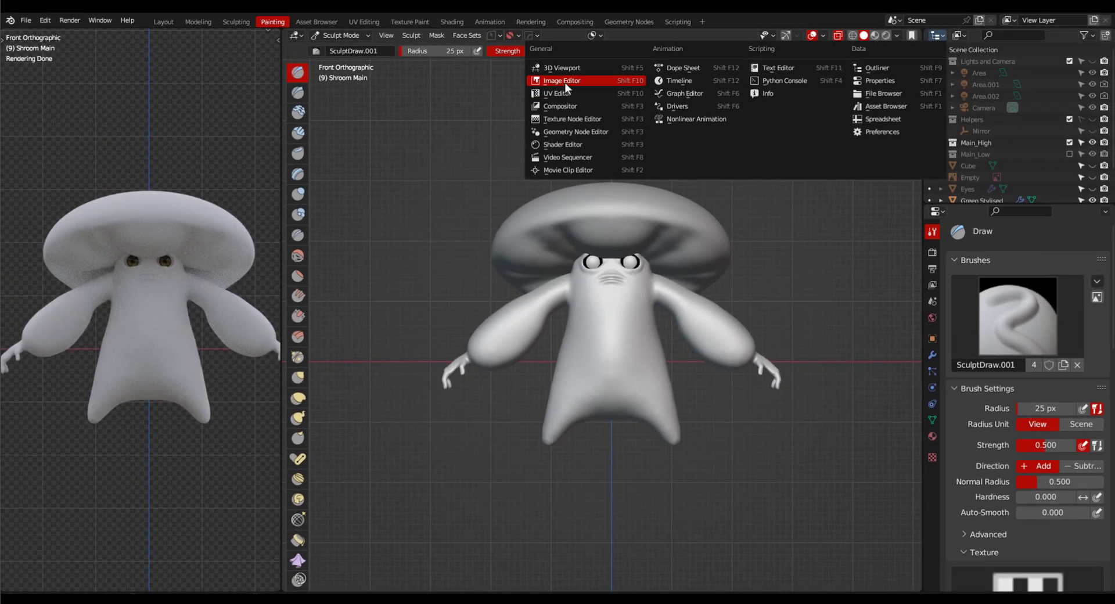
click(566, 82)
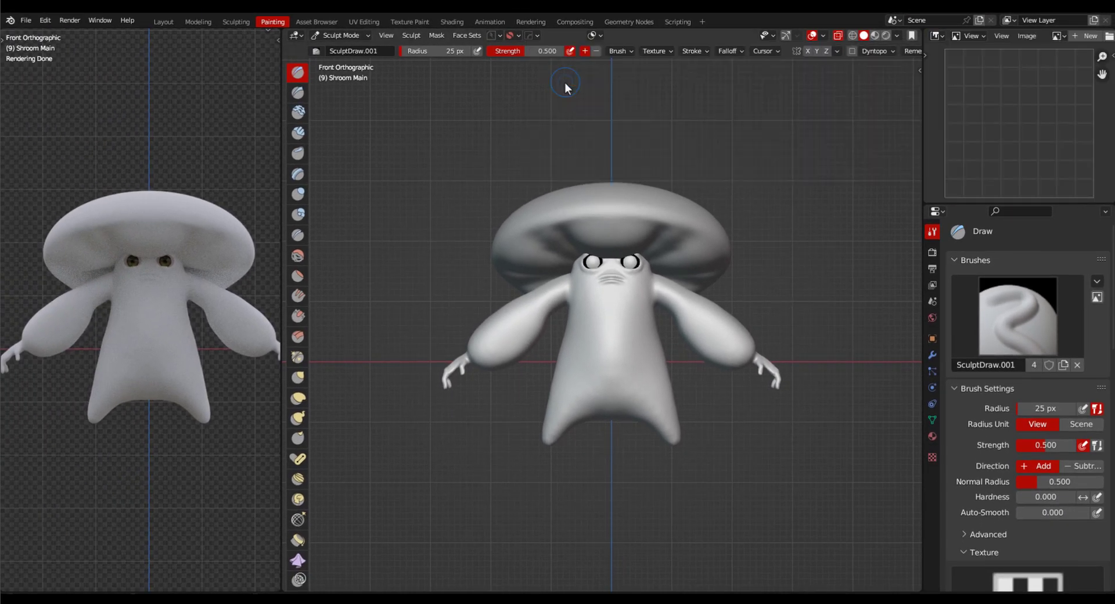
right_click(927, 204)
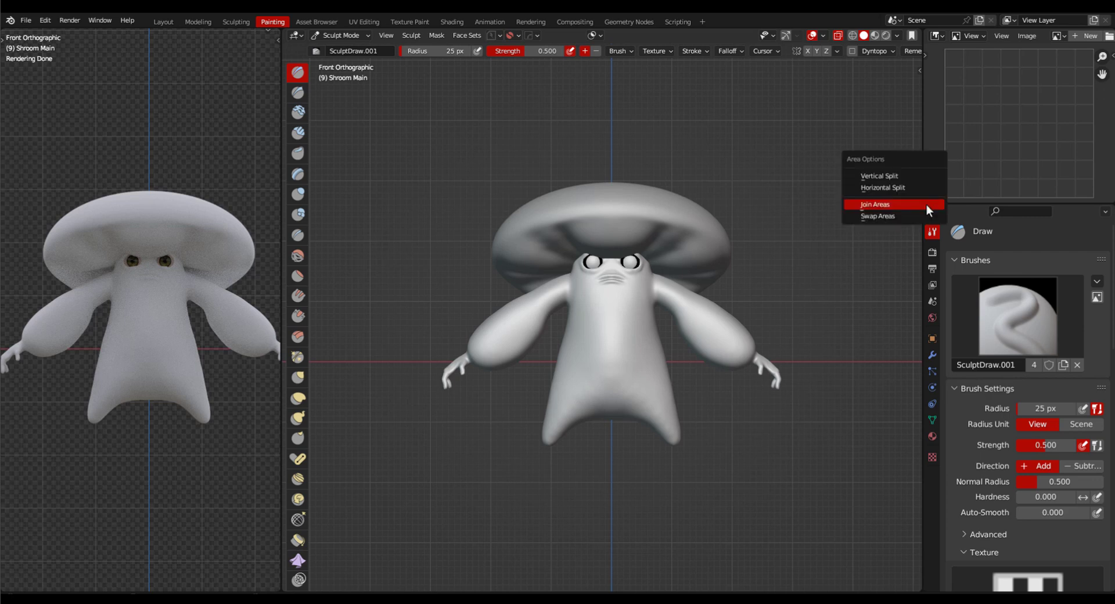
click(927, 206)
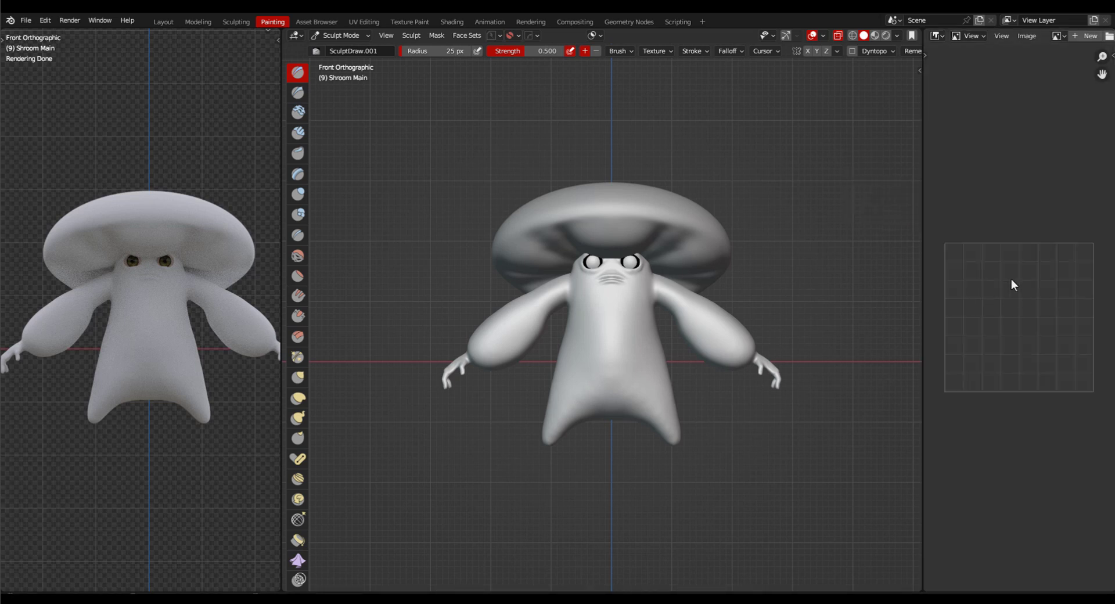
Step: Open the image Pallete 1.jpg from the Colors folder in the Image Editor and fit it in view
click(1027, 38)
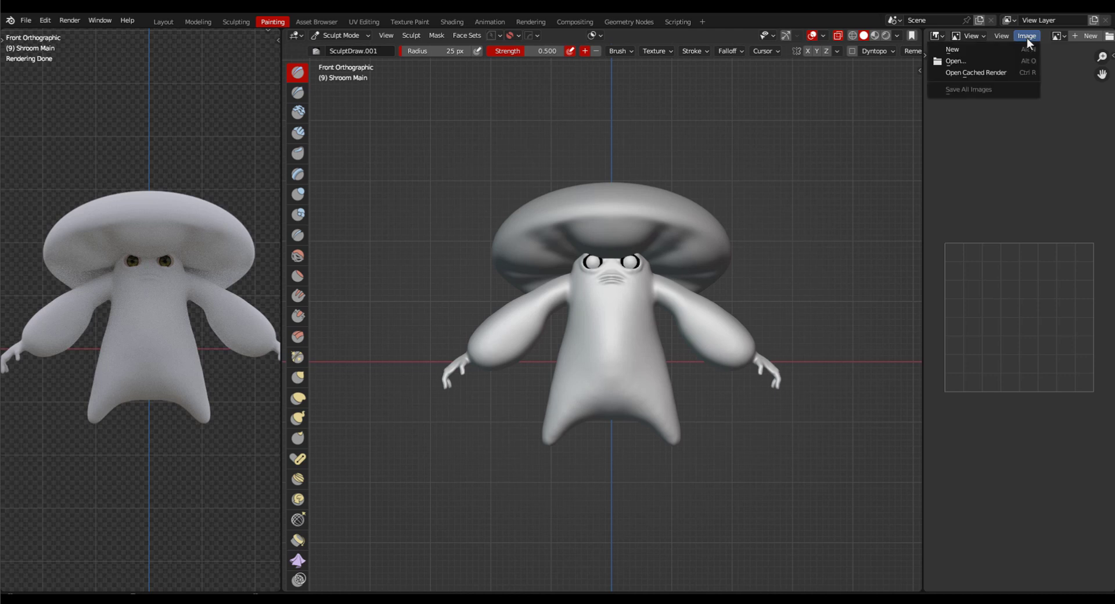
click(967, 61)
click(287, 468)
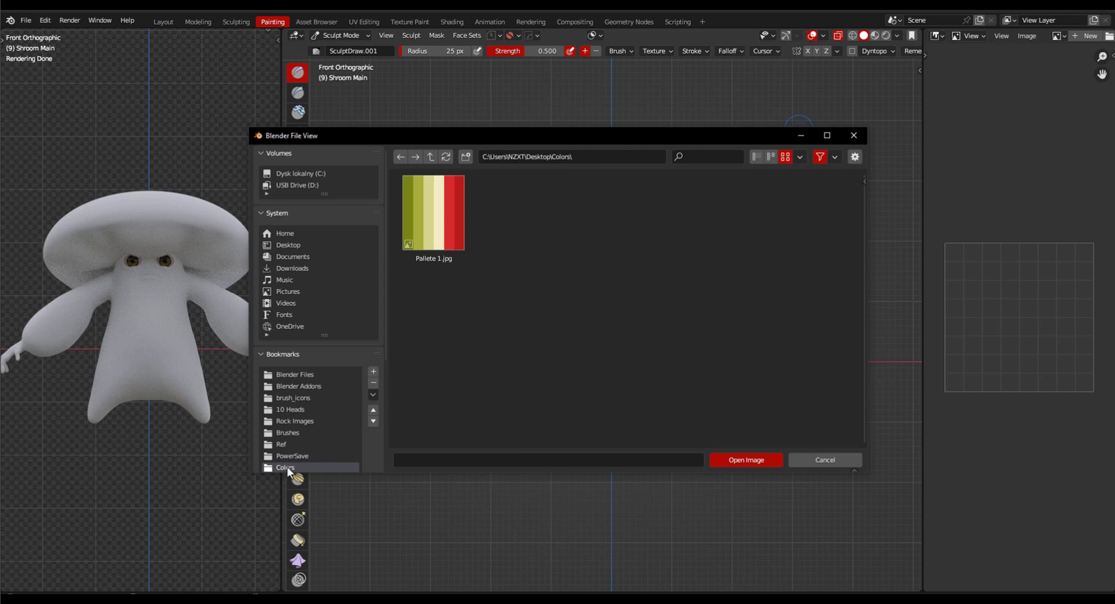
double_click(460, 225)
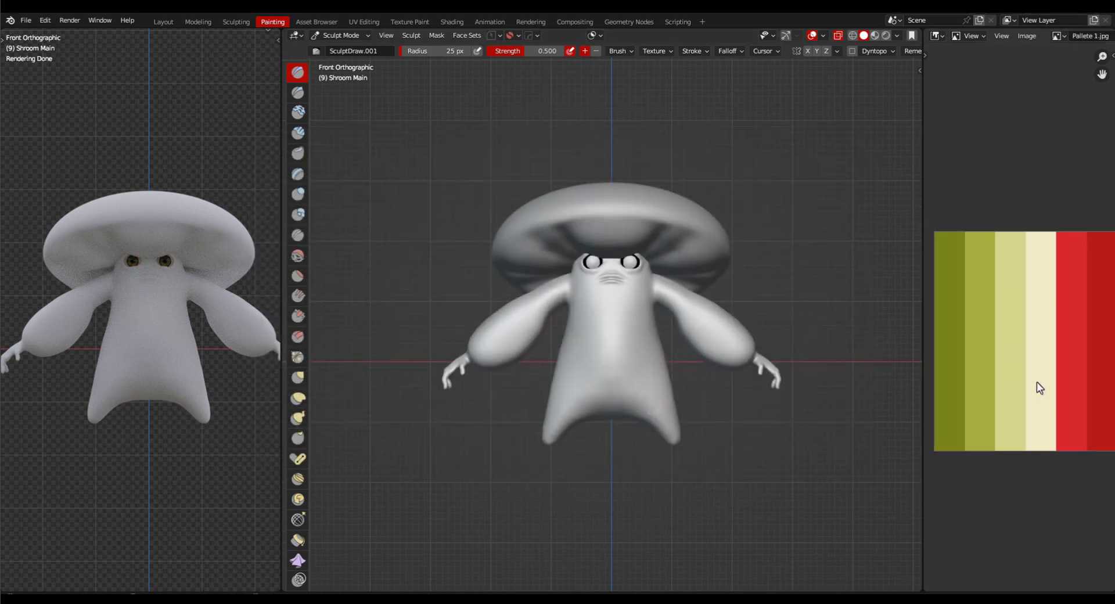
scroll(1037, 415, down, 1)
middle_drag(1052, 466, 1043, 390)
Step: Activate the Paint brush in the main viewport and paint a green test spot on the mushroom's body
scroll(299, 355, down, 10)
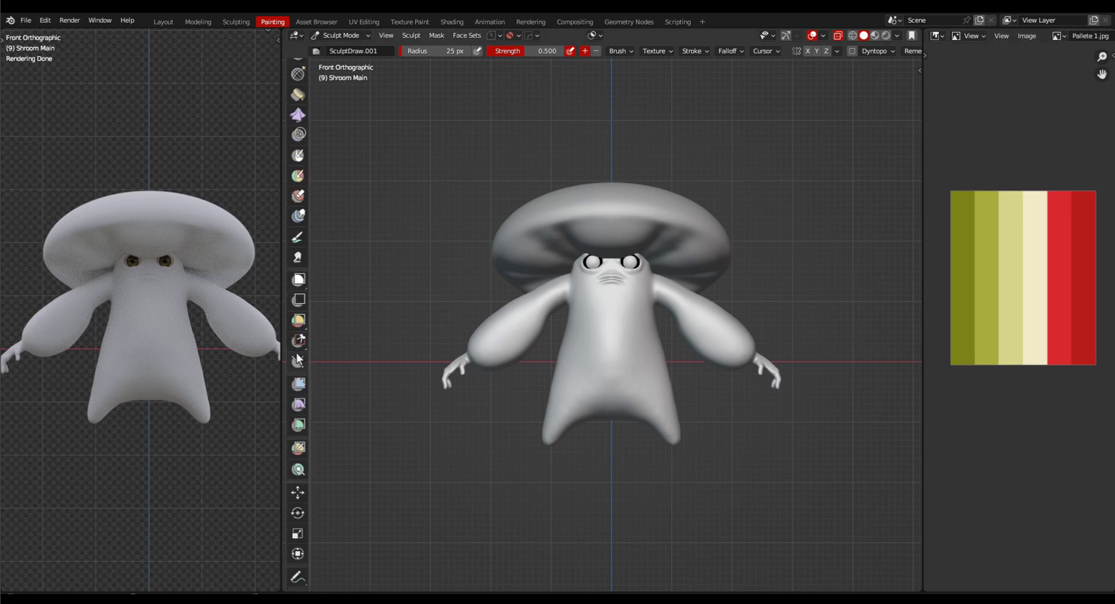
click(1105, 564)
click(298, 237)
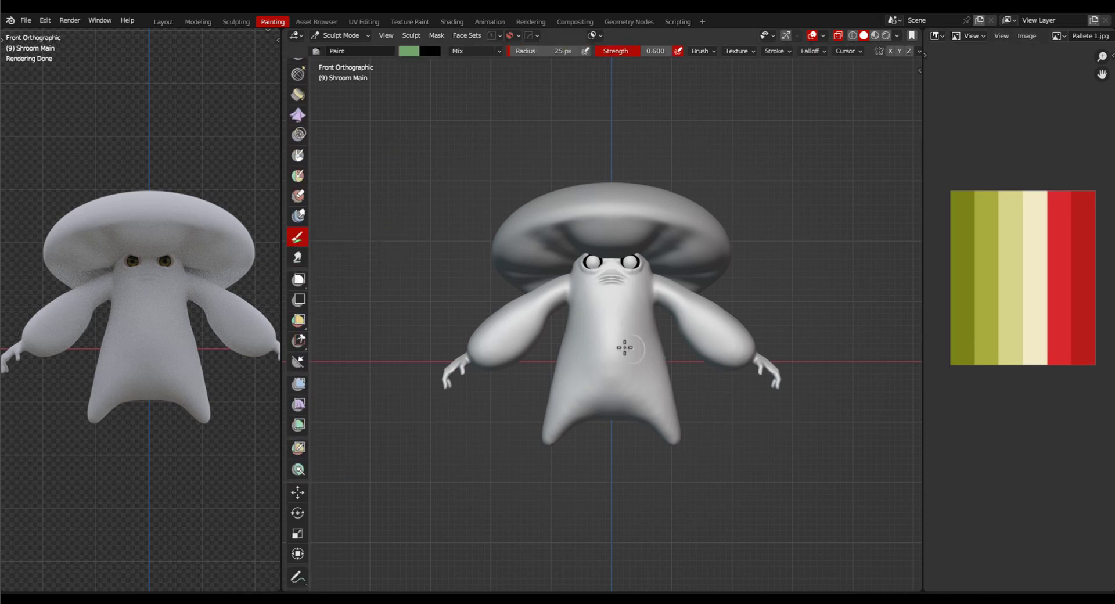
drag(620, 356, 632, 360)
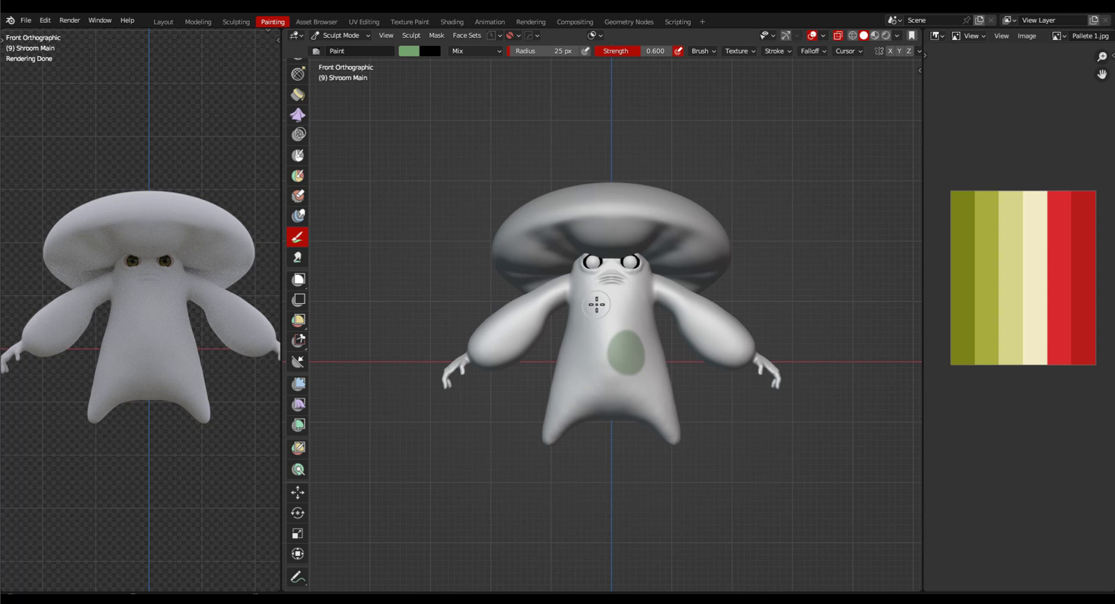
Step: In the Sculpting workspace, remove Shroom Main's Color attribute and paint a fresh green spot on the body
click(236, 22)
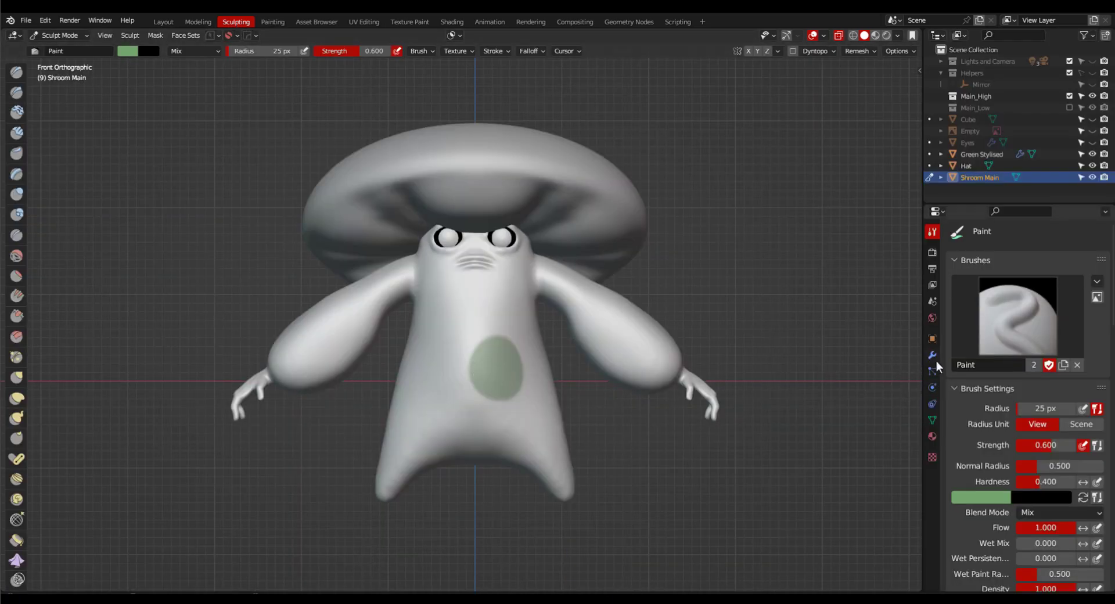
click(932, 421)
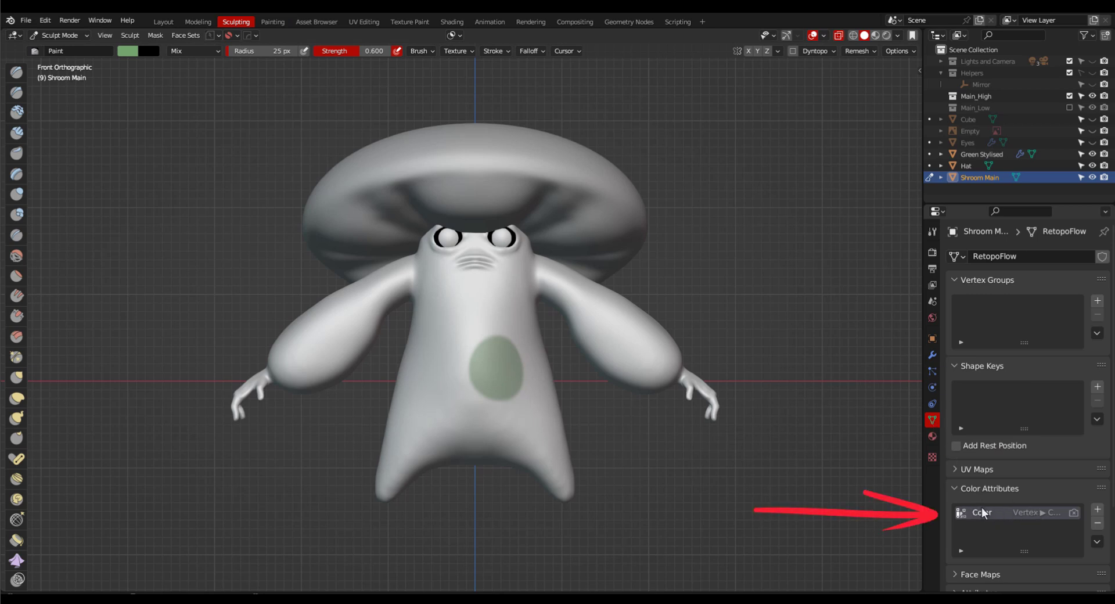
click(1098, 523)
drag(500, 342, 496, 354)
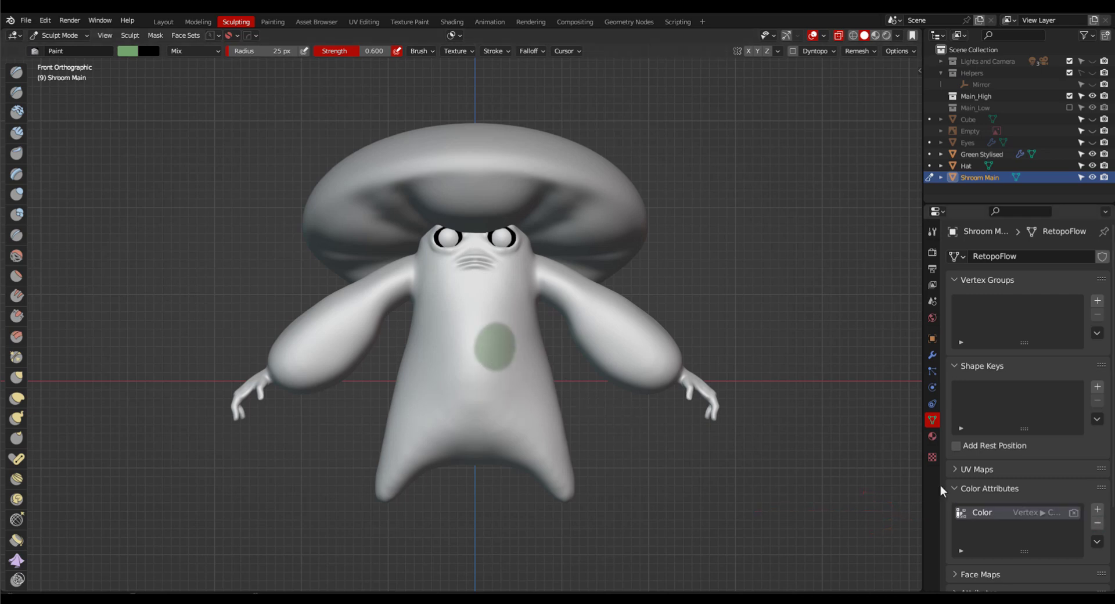
Step: In the Shading workspace, create a new material for Shroom Main and name it Shroom
click(454, 22)
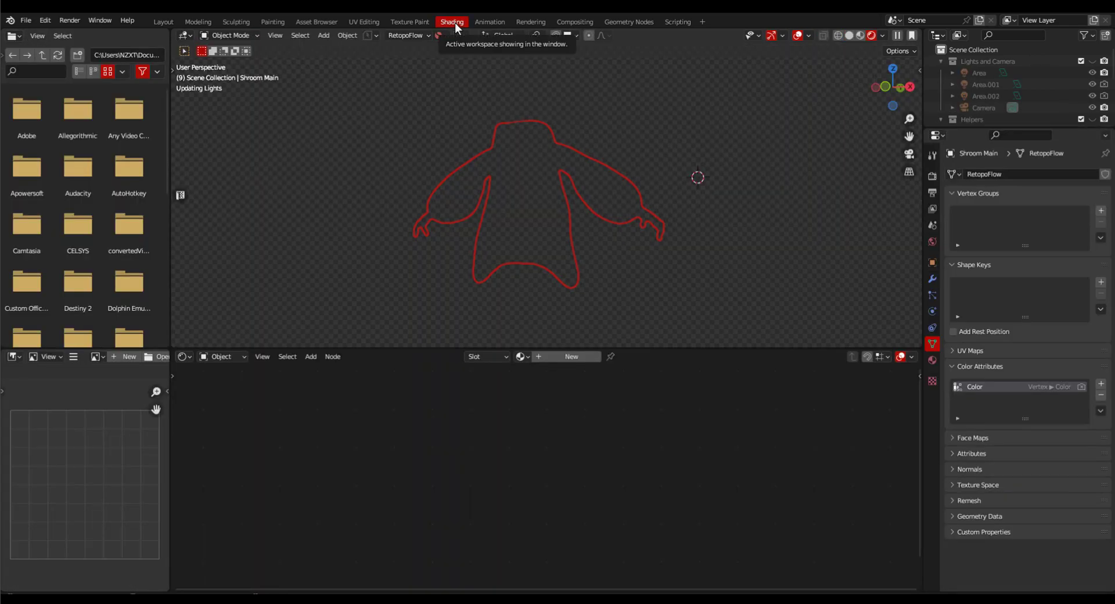
click(575, 356)
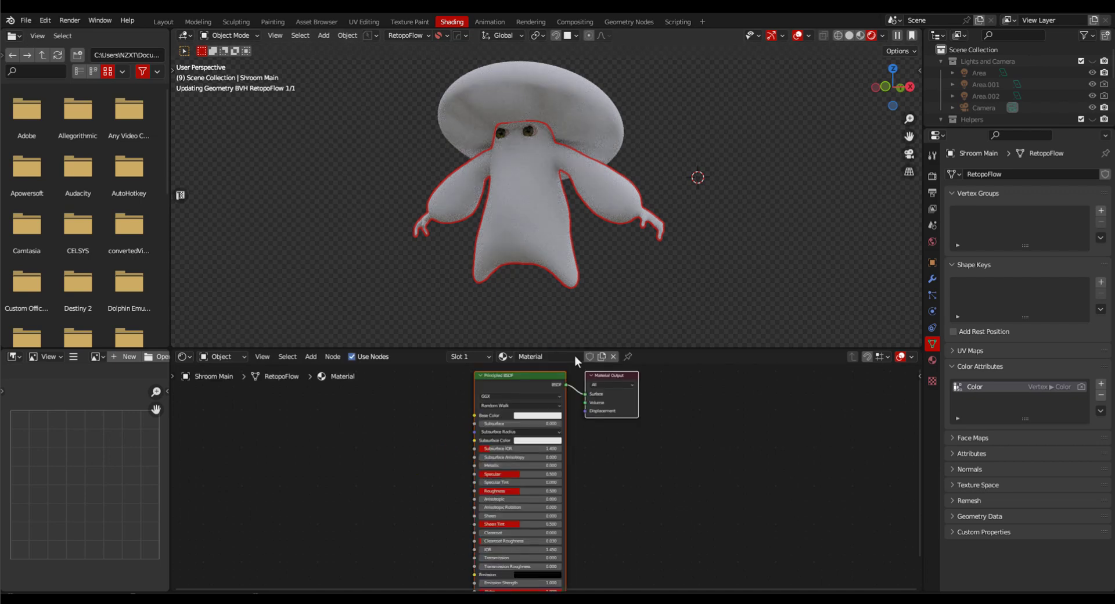
double_click(556, 355)
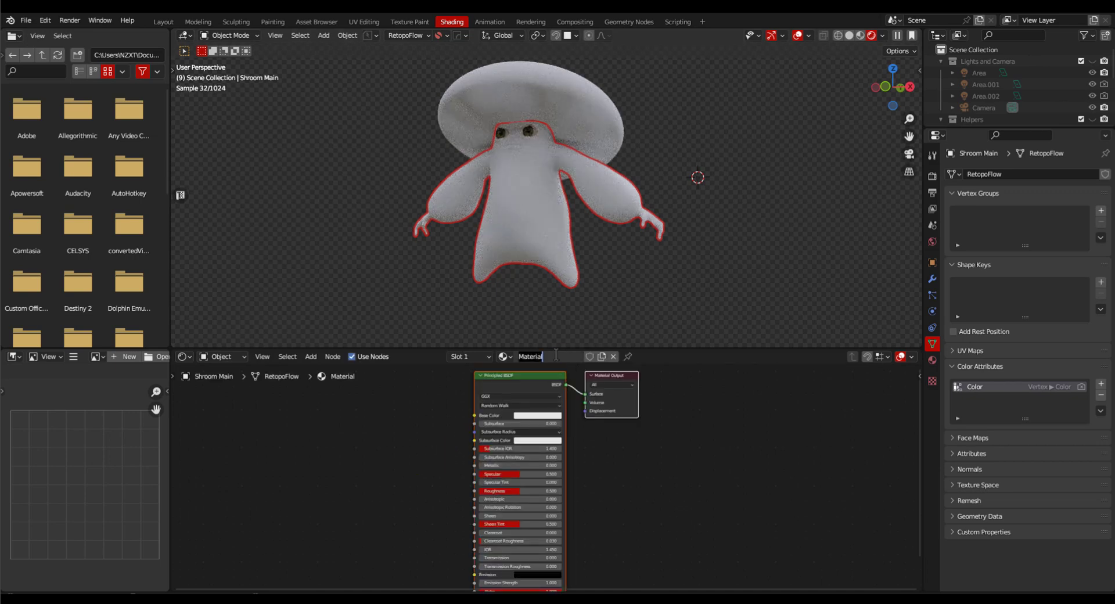
text(Shroom)
key(Return)
click(340, 374)
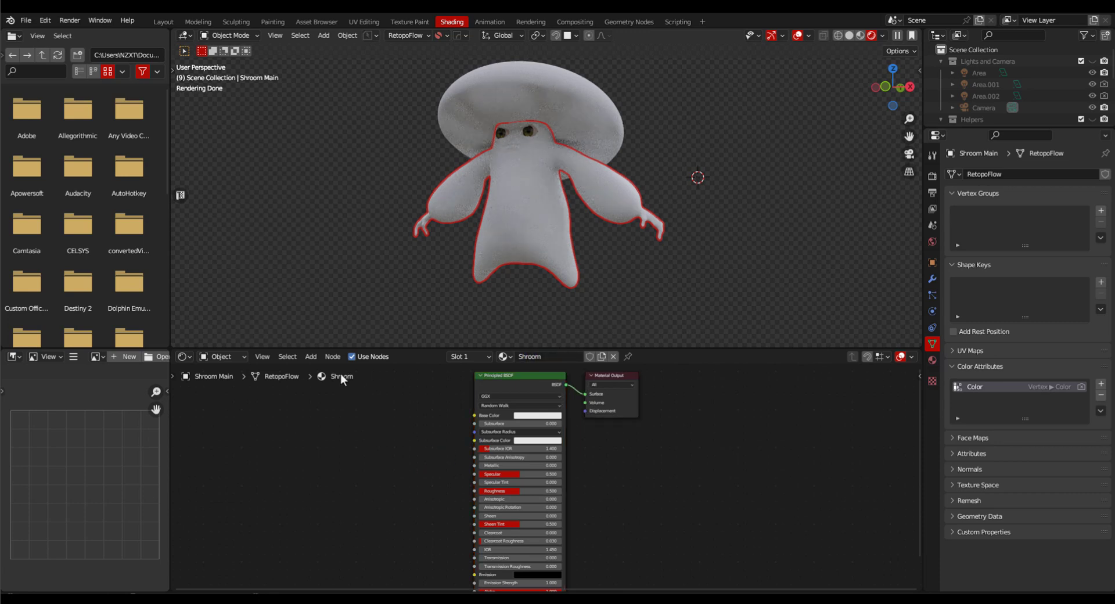
Step: Add a Color Attribute node to the Shroom material and place it beside the Principled BSDF node
click(309, 357)
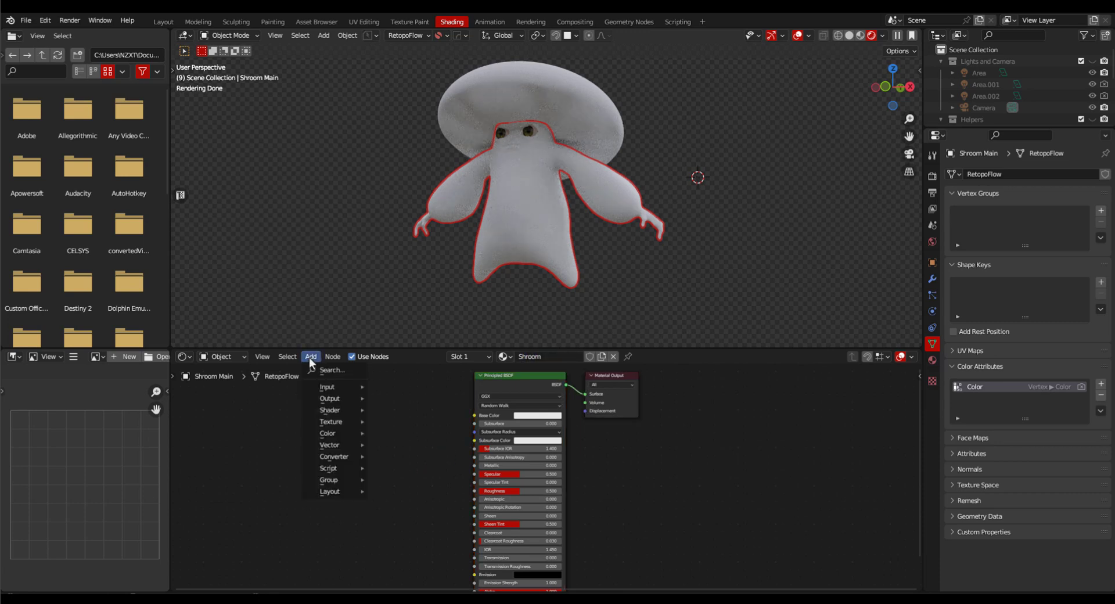
key(shift+a)
click(383, 428)
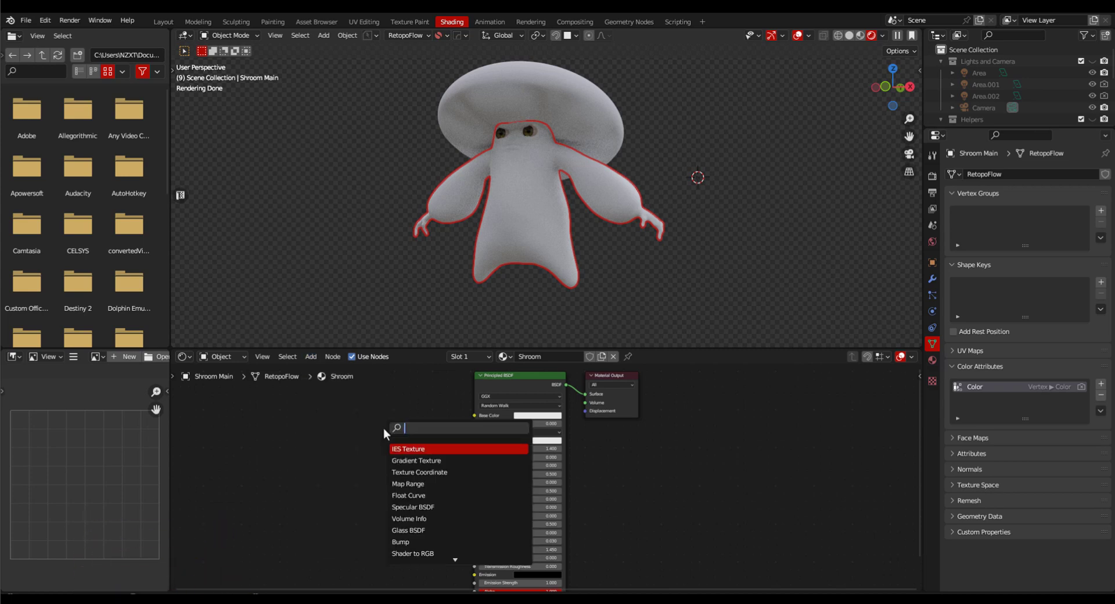
text(Color)
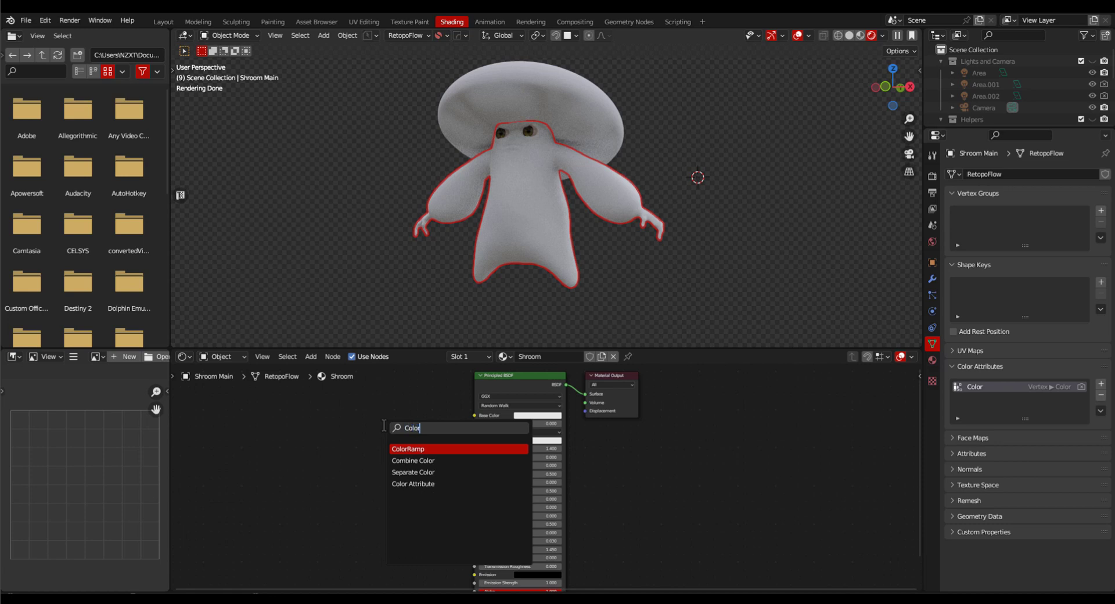
click(409, 484)
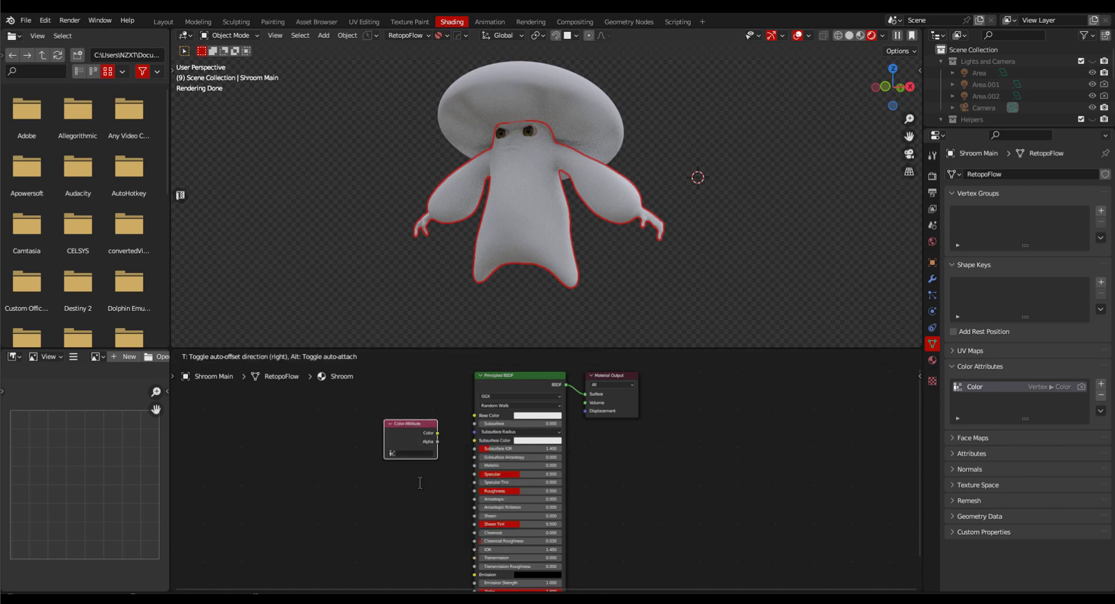
drag(409, 484, 403, 455)
click(404, 456)
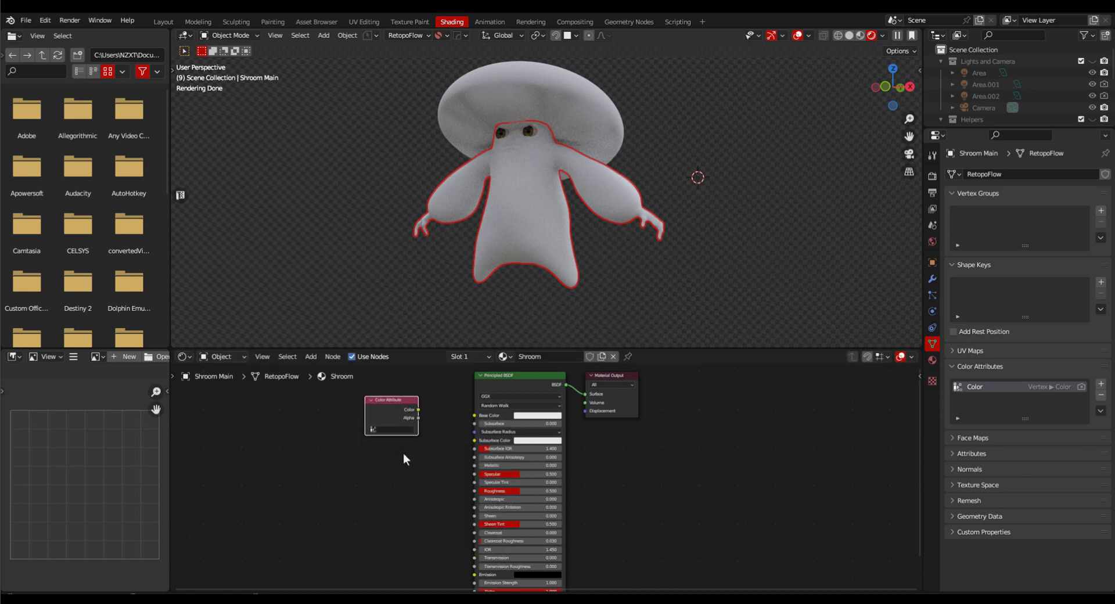
Step: Choose the Color layer in the Color Attribute node and connect its Color output to the Principled BSDF's Base Color
click(371, 431)
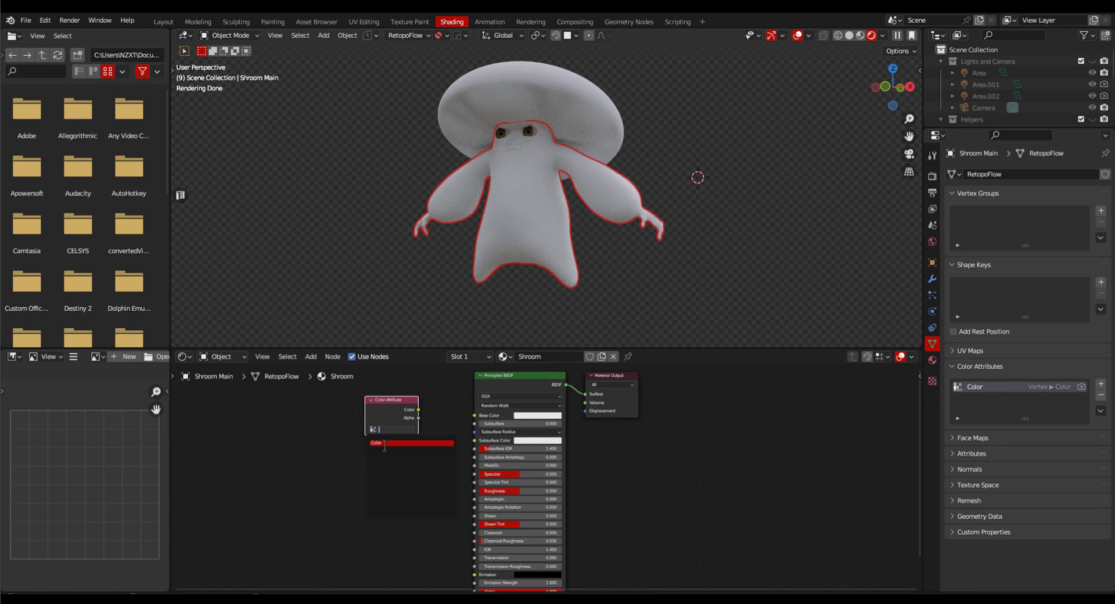
click(382, 443)
click(419, 409)
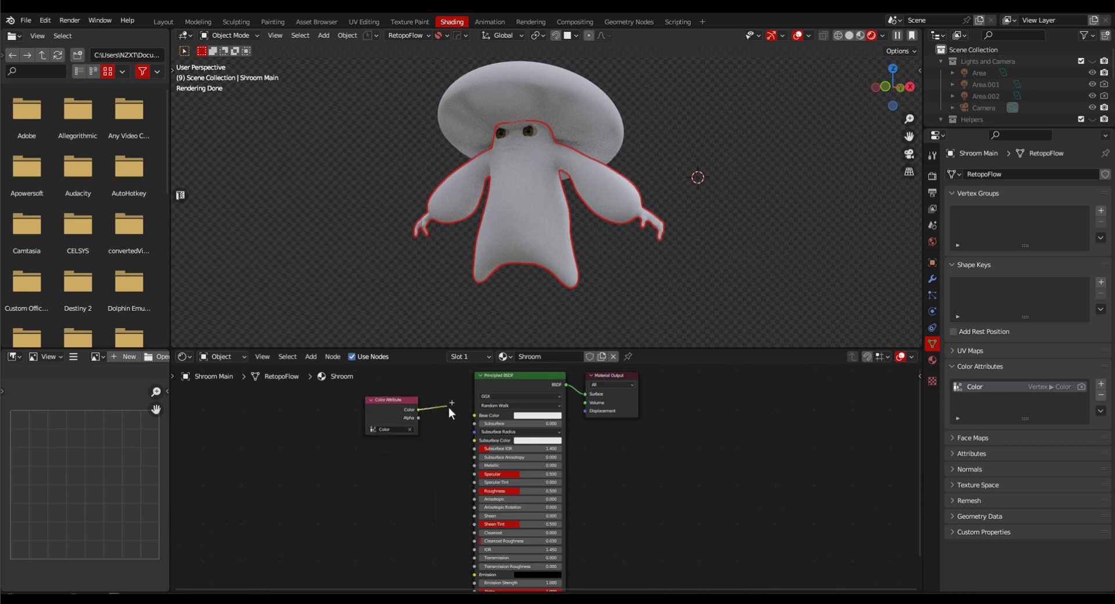
drag(476, 417, 476, 417)
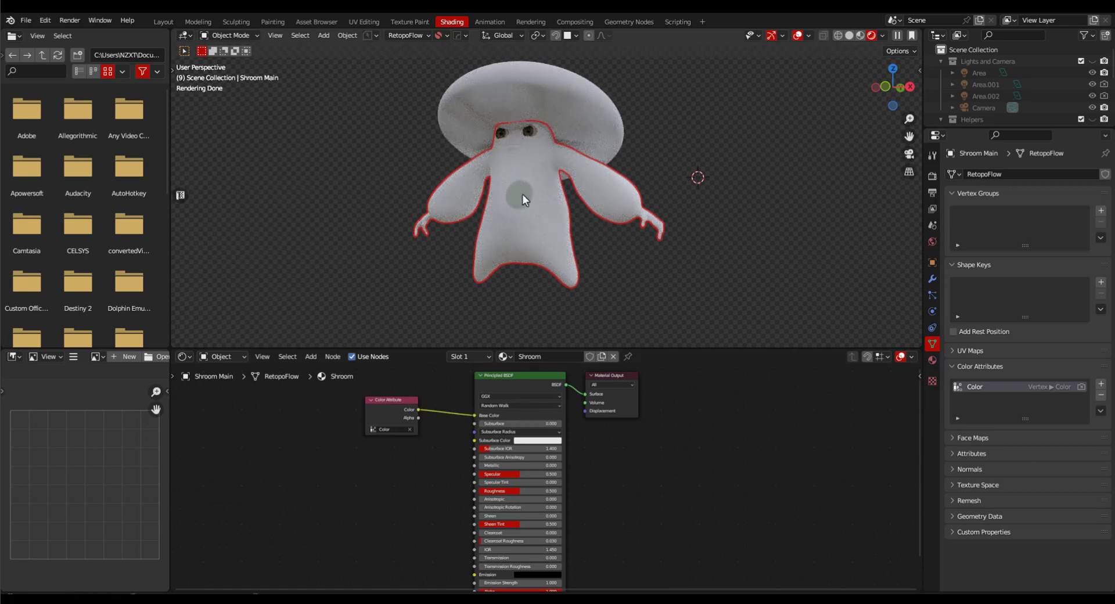
Step: In the Painting workspace, sample the brighter red from the palette image as the brush colour and paint a test stroke on the body
click(273, 21)
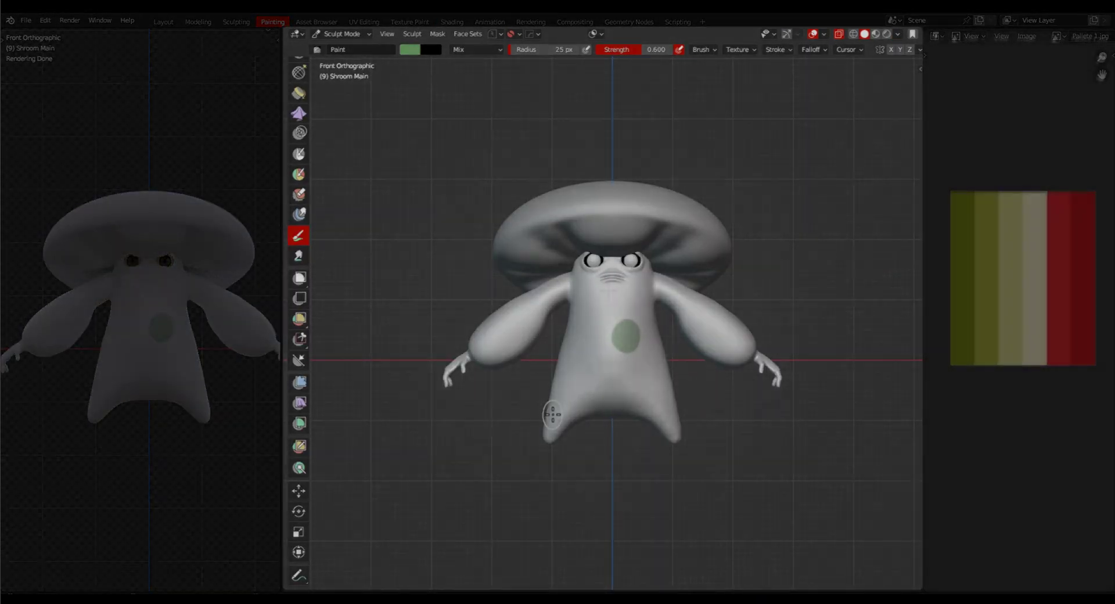
click(409, 51)
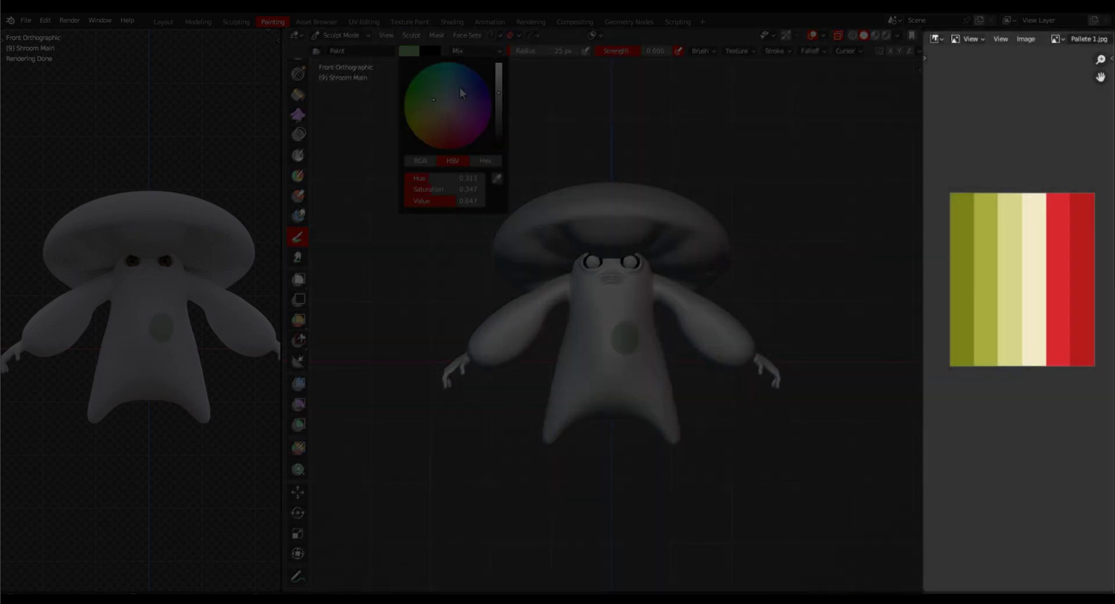
click(498, 181)
click(1059, 276)
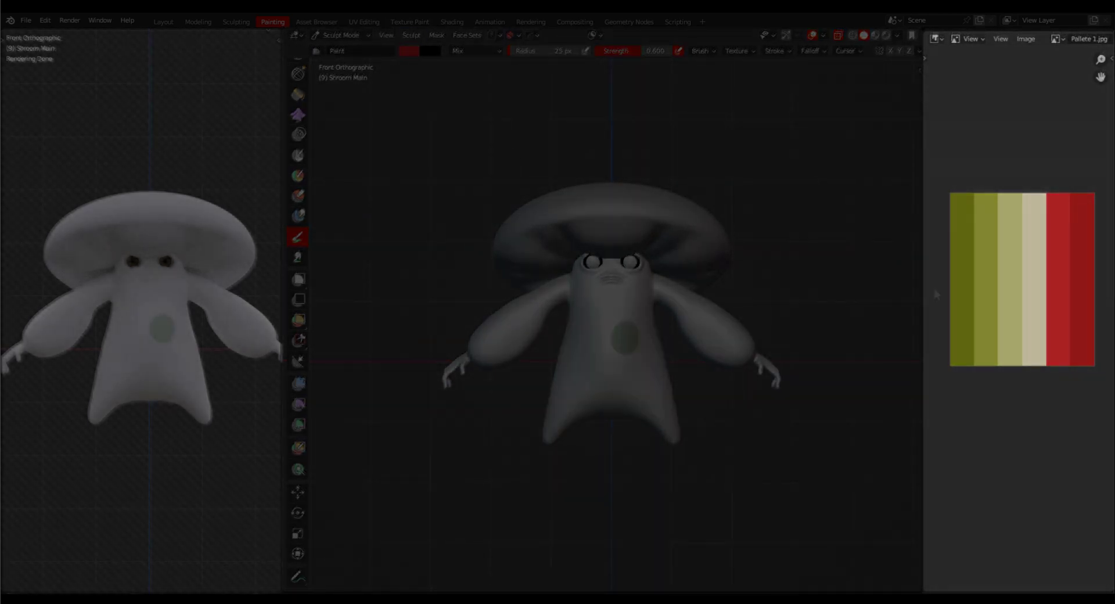
drag(607, 379, 593, 349)
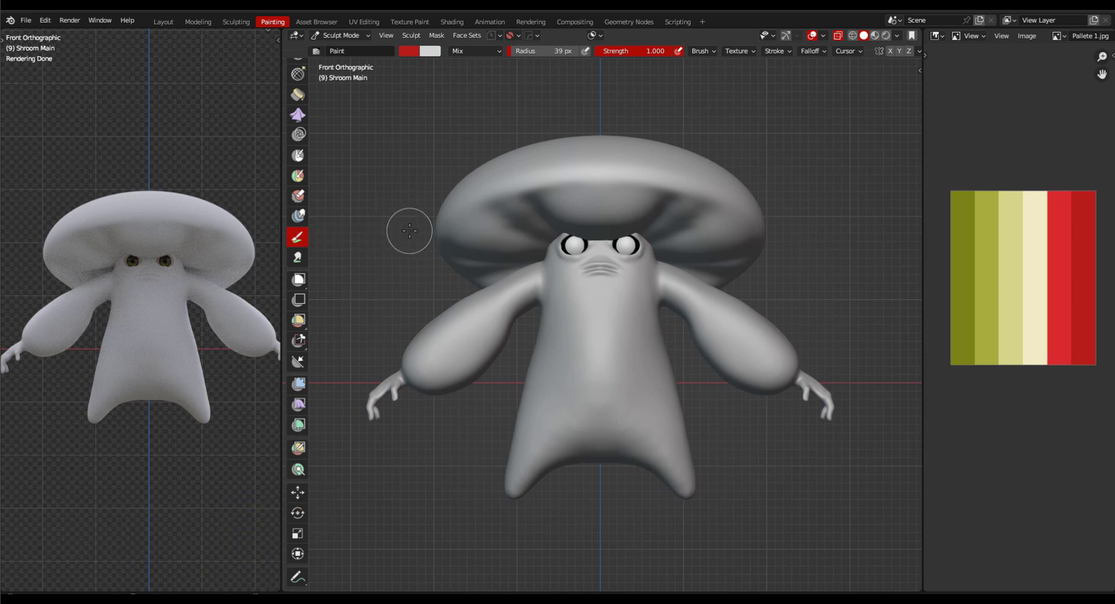
Step: Paint overlapping red and yellow test strokes on the body in Mix mode with the primary and secondary colours, and undo them
right_click(297, 237)
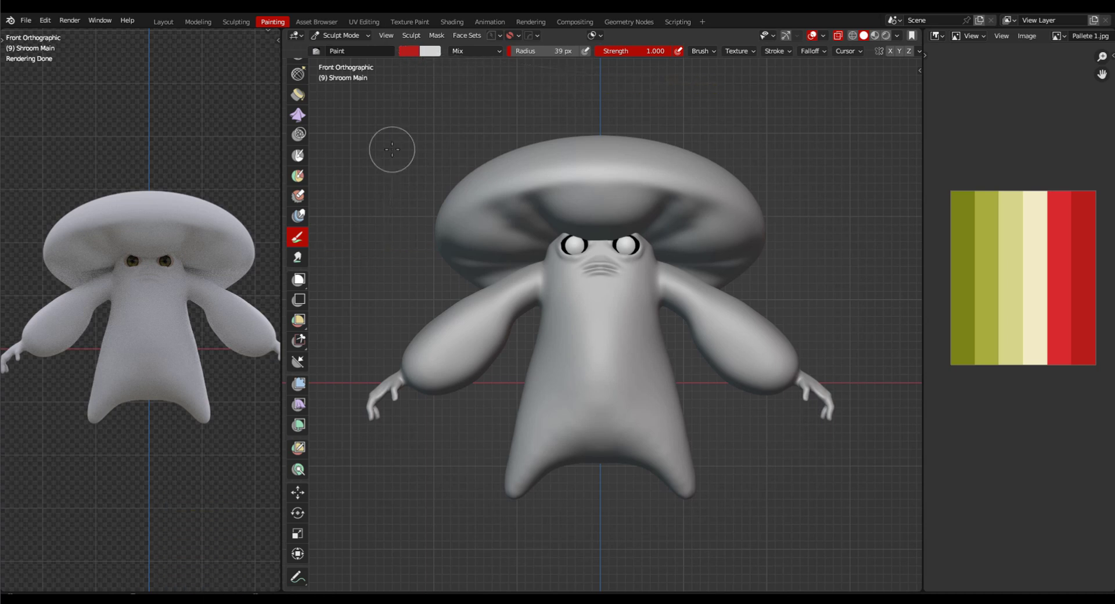
drag(575, 310, 579, 356)
mouse_move(598, 317)
middle_down()
mouse_move(639, 326)
mouse_move(615, 335)
middle_up()
mouse_move(605, 314)
ctrl+mouse_down()
mouse_move(586, 348)
mouse_move(653, 336)
ctrl+mouse_up()
key(ctrl+z)
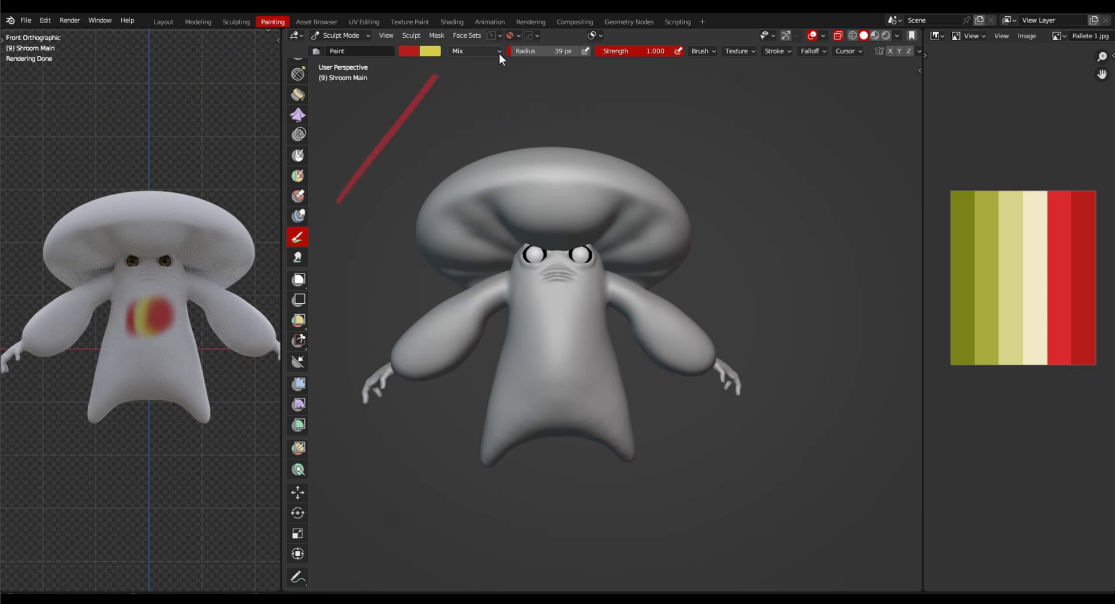
Step: Set the Paint brush's blending mode to Color, test it with a red and a yellow spot on the body, and undo both
click(498, 53)
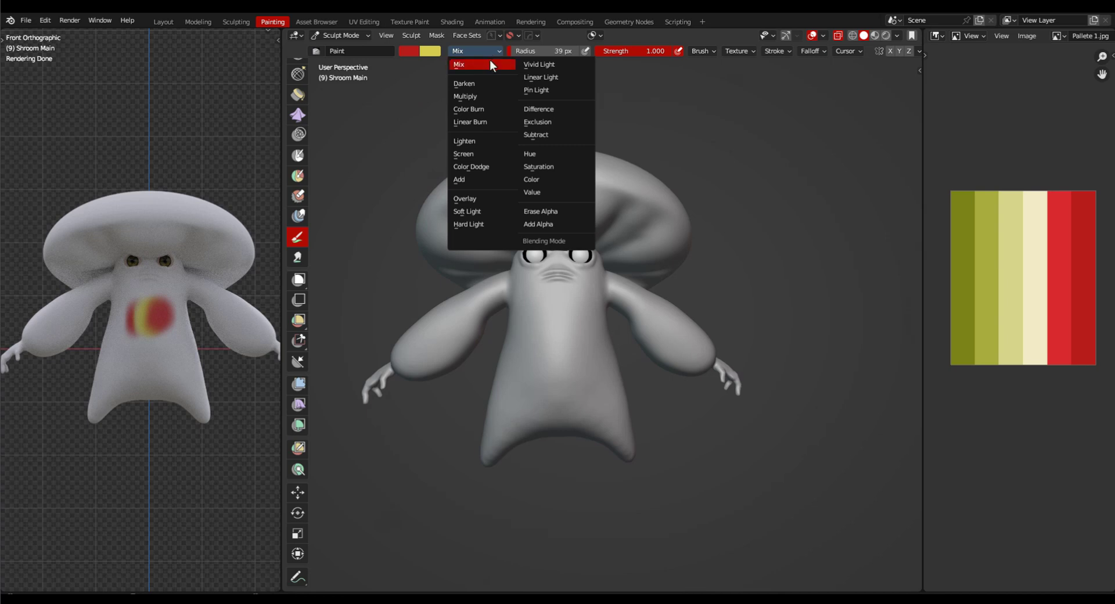
click(554, 179)
mouse_move(566, 325)
mouse_down()
mouse_move(555, 323)
mouse_move(578, 353)
mouse_up()
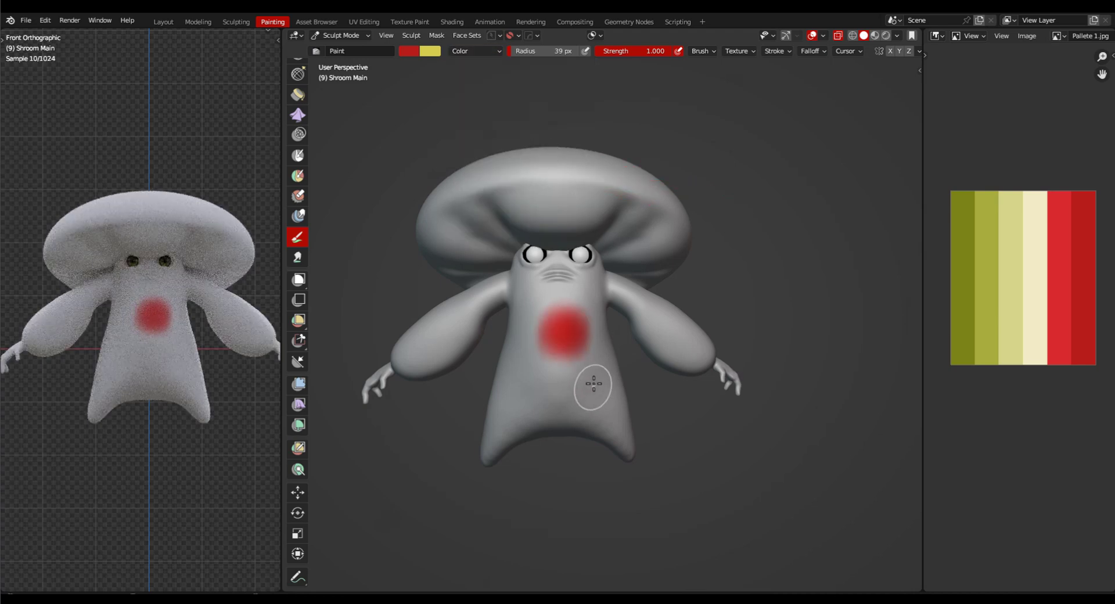
mouse_move(593, 371)
ctrl+middle_down()
mouse_move(603, 349)
mouse_move(589, 307)
mouse_move(614, 358)
ctrl+middle_up()
ctrl+drag(586, 372, 569, 386)
key(ctrl+z)
key(ctrl+z)
Step: Set the Paint brush radius to 40 px and its strength to 0.430
mouse_move(672, 326)
middle_down()
mouse_move(735, 294)
mouse_move(745, 308)
mouse_move(714, 244)
middle_up()
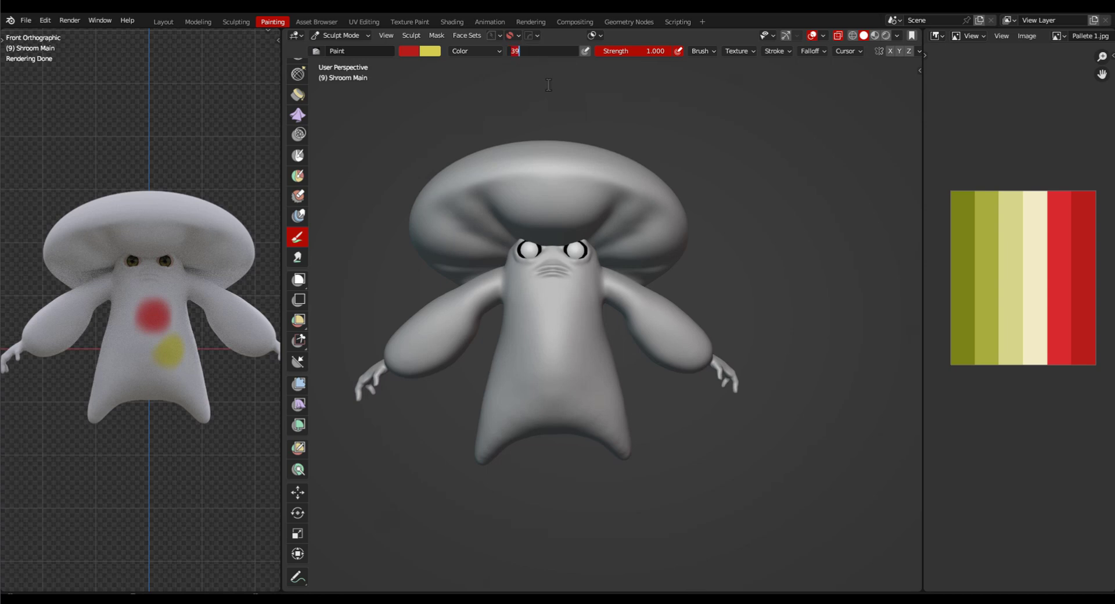
key(Return)
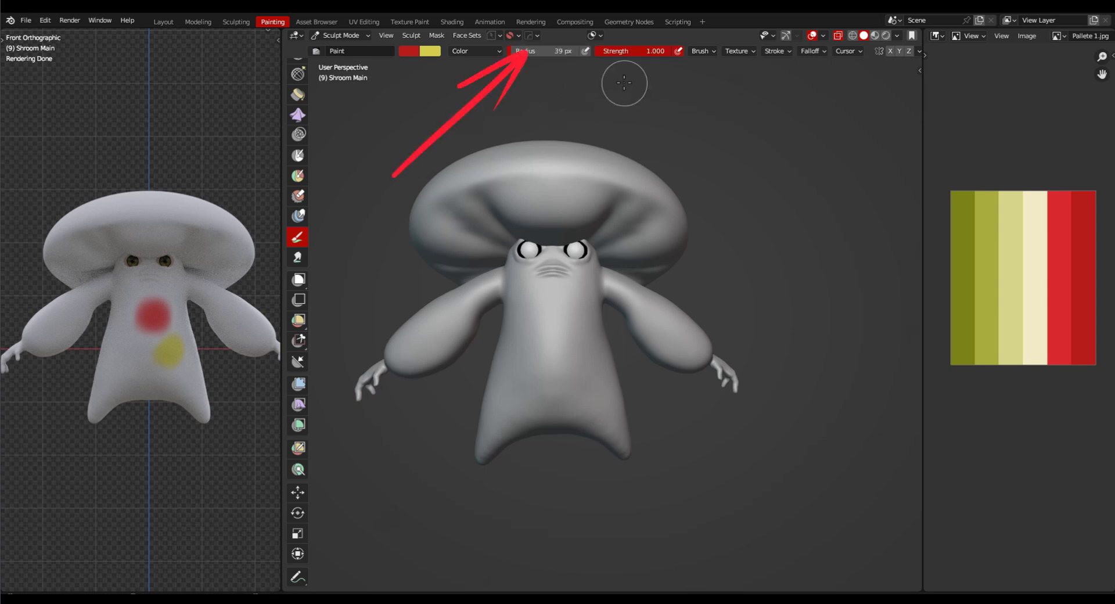
scroll(623, 82, down, 6)
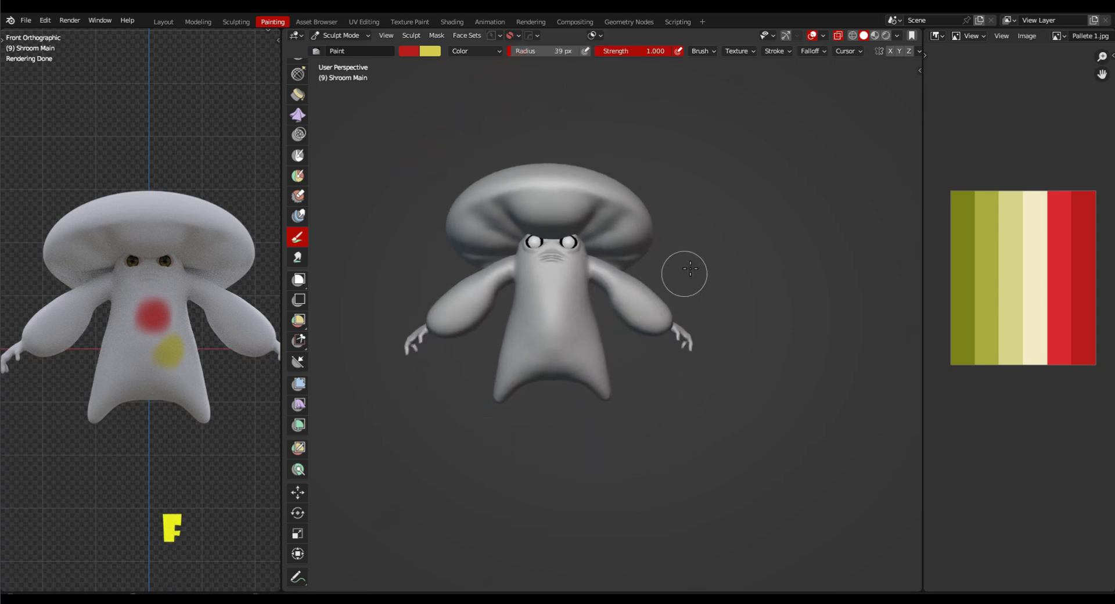
key(f)
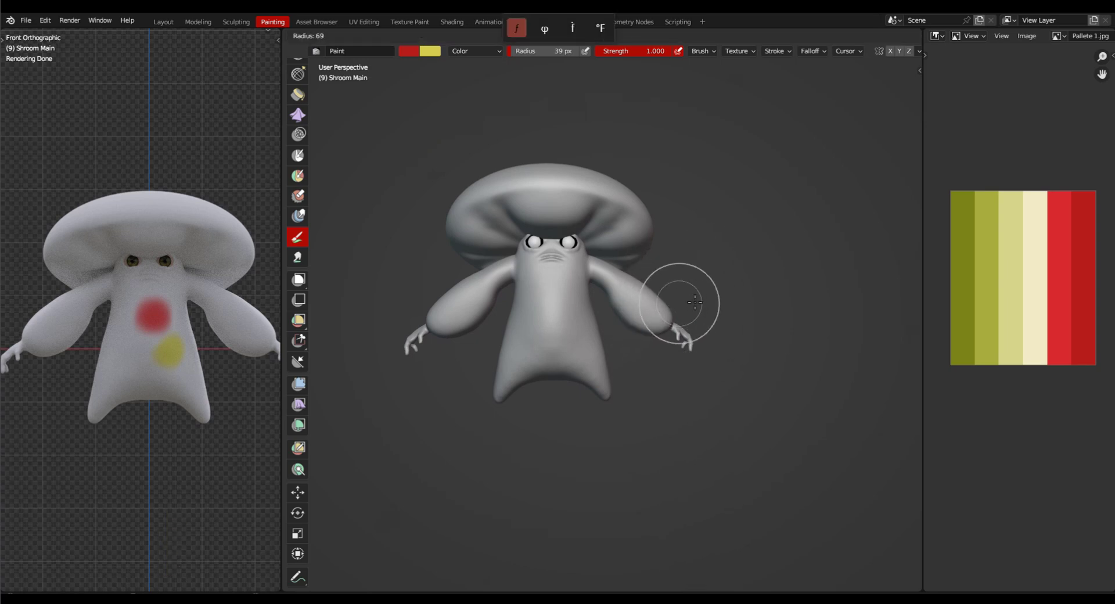
click(691, 303)
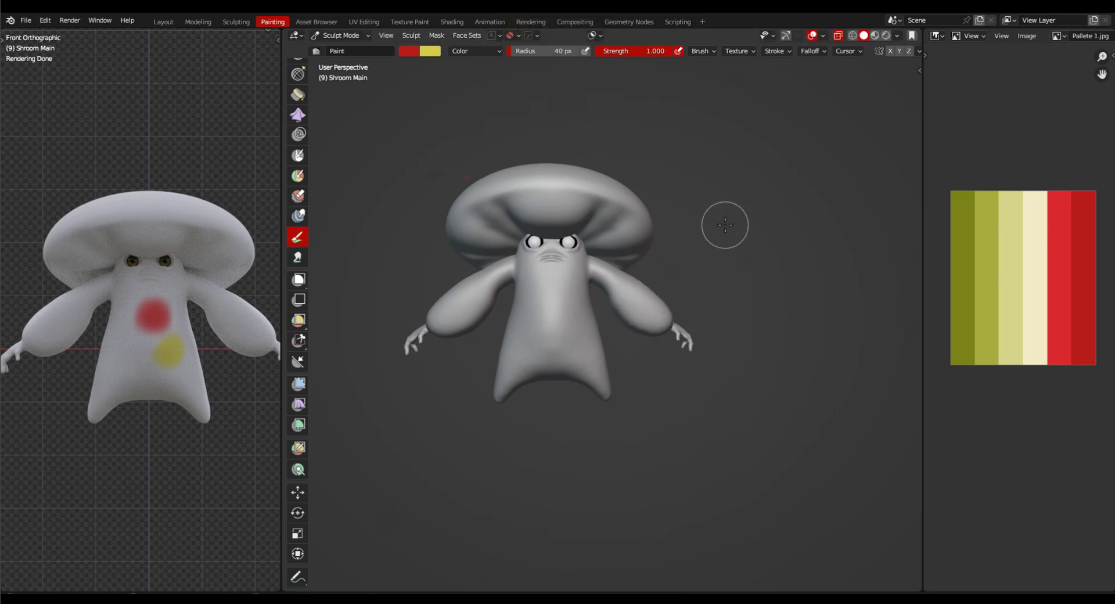
key(shift+f)
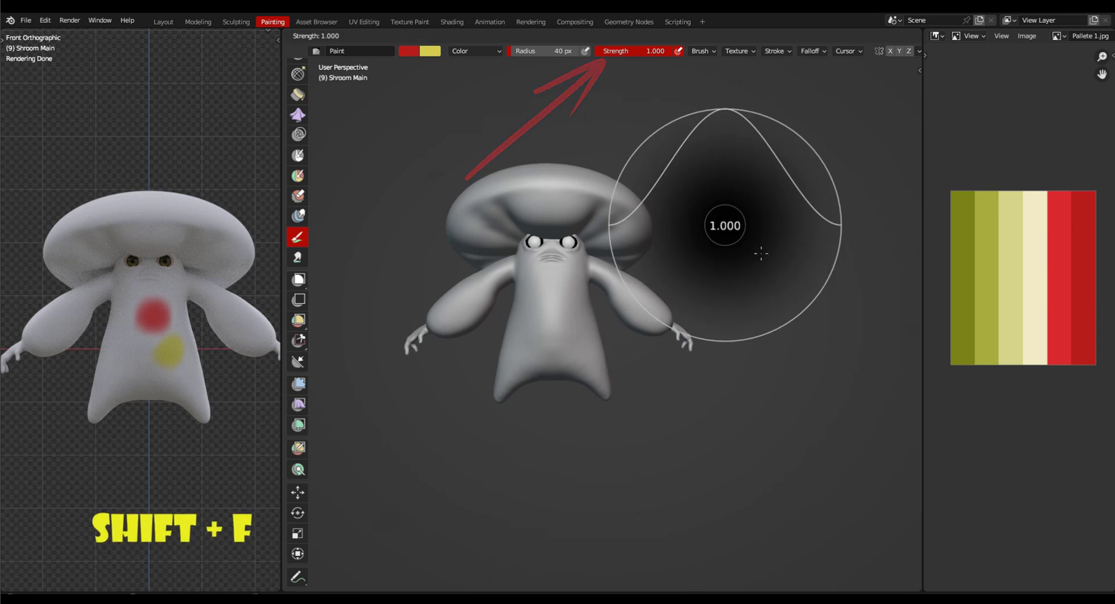
click(669, 273)
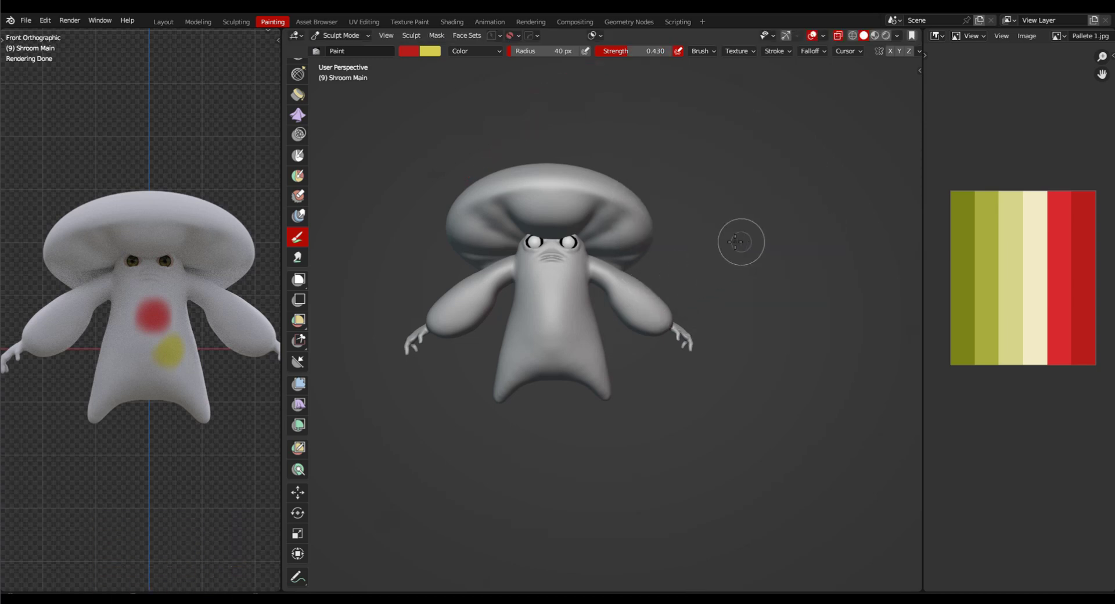
Step: Sample the palette's second green as the primary colour and paint a spot on the mushroom's chest
scroll(626, 334, up, 2)
shift+middle_drag(737, 304, 779, 314)
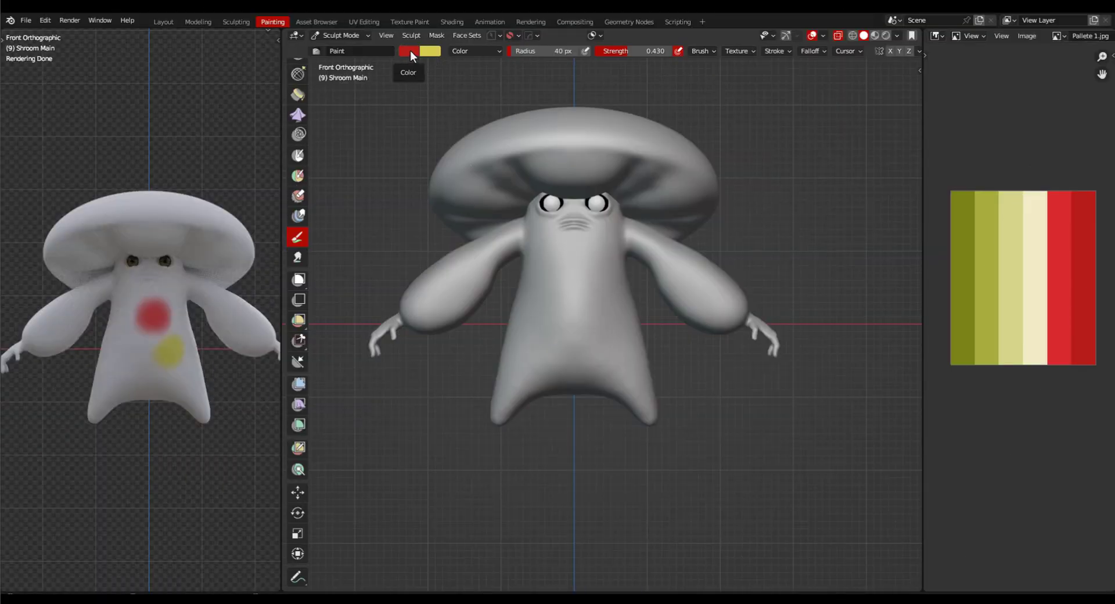
key(e)
click(991, 224)
drag(556, 293, 554, 251)
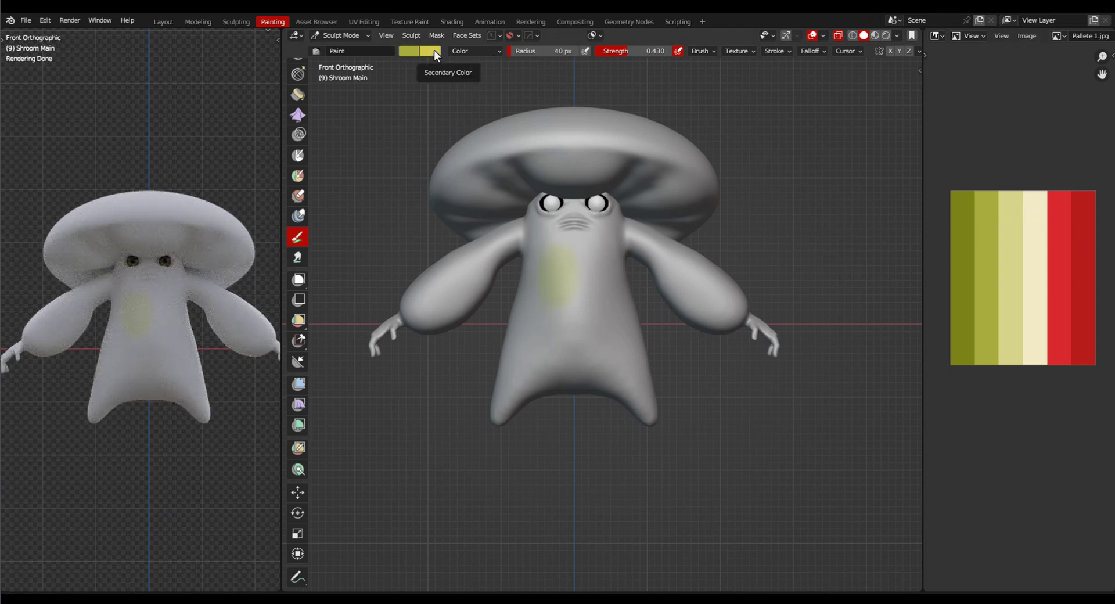
Step: Sample the palette's brighter red as the secondary colour and paint with it beside the green spot on the chest
key(e)
click(1062, 210)
mouse_move(584, 288)
mouse_down()
mouse_move(590, 257)
mouse_move(602, 271)
mouse_up()
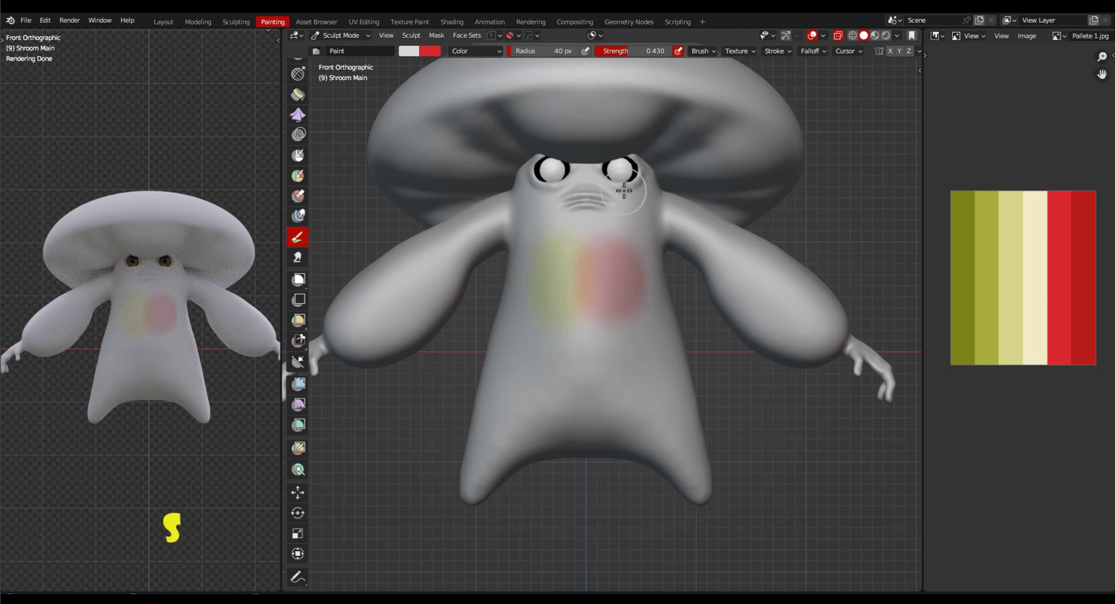
Step: Sample blended colours from the painted patch on the chest and paint a test spot on the lower body with one
key(s)
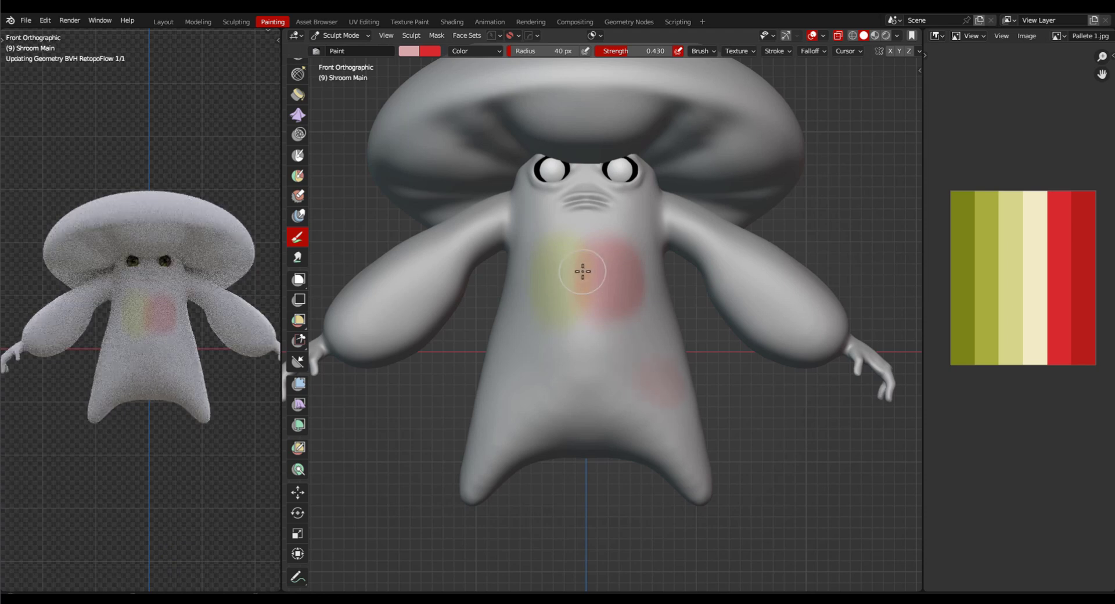
click(585, 378)
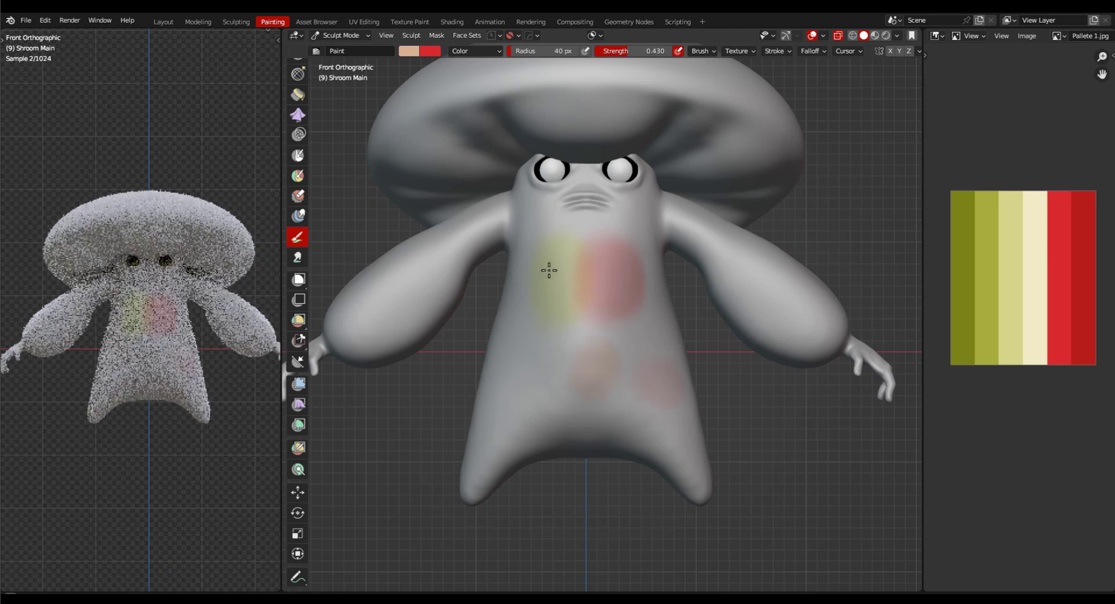
key(s)
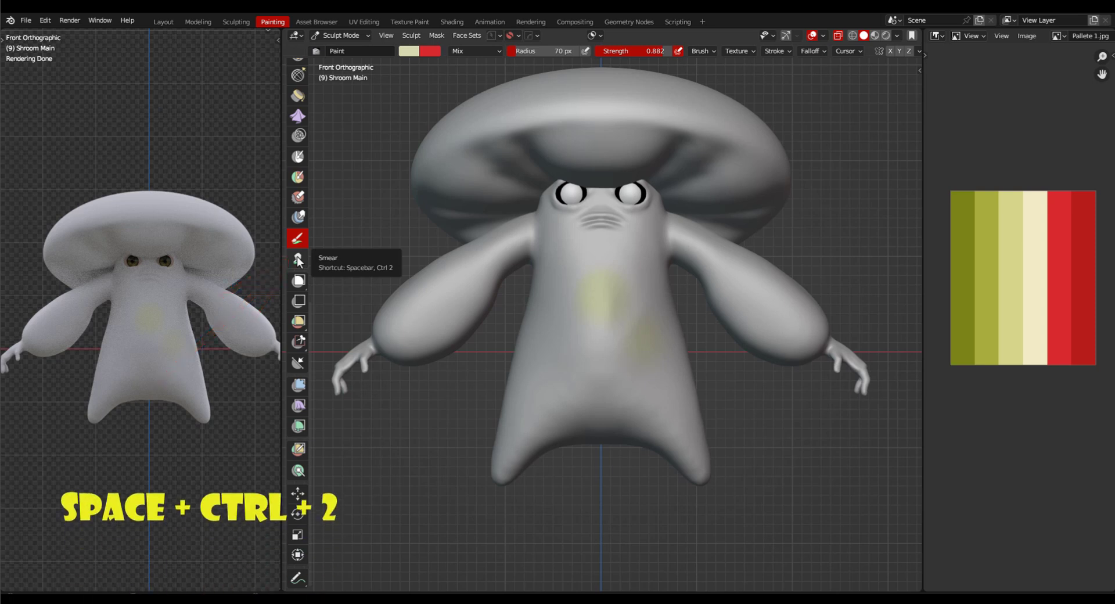
Step: Try the Smear brush, return to the Paint brush, pick an olive primary colour and set the blending mode to Color
click(297, 260)
scroll(633, 343, up, 3)
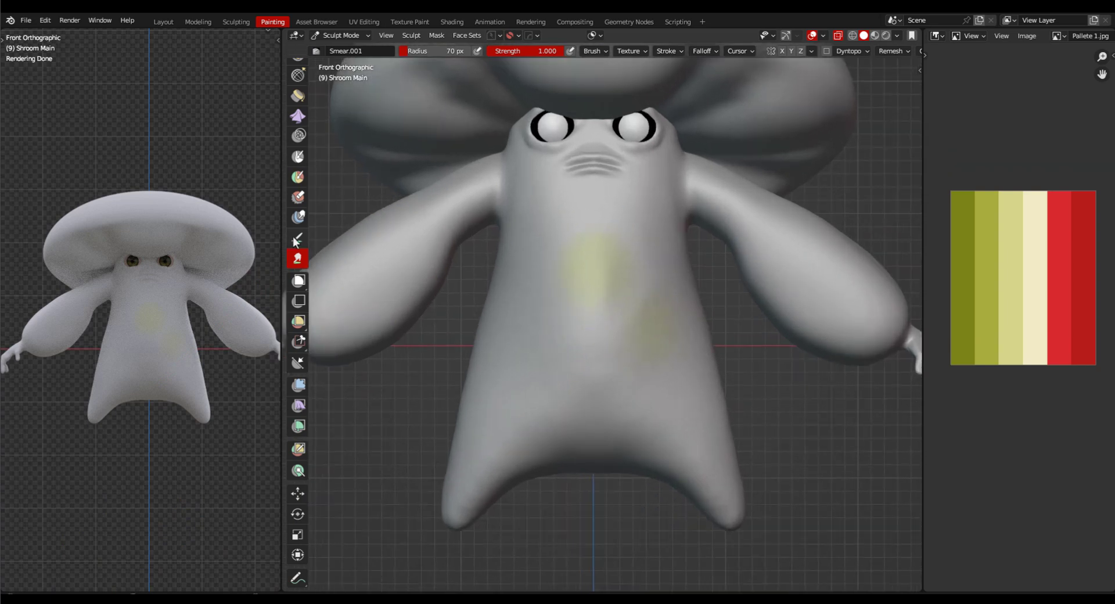
click(297, 238)
click(410, 50)
click(546, 343)
click(475, 51)
click(531, 179)
Step: Paint a green spot and an adjoining red spot side by side on the body using the primary and secondary colours
middle_drag(558, 360, 557, 314)
key(ctrl+z)
drag(550, 324, 549, 343)
ctrl+drag(605, 325, 605, 342)
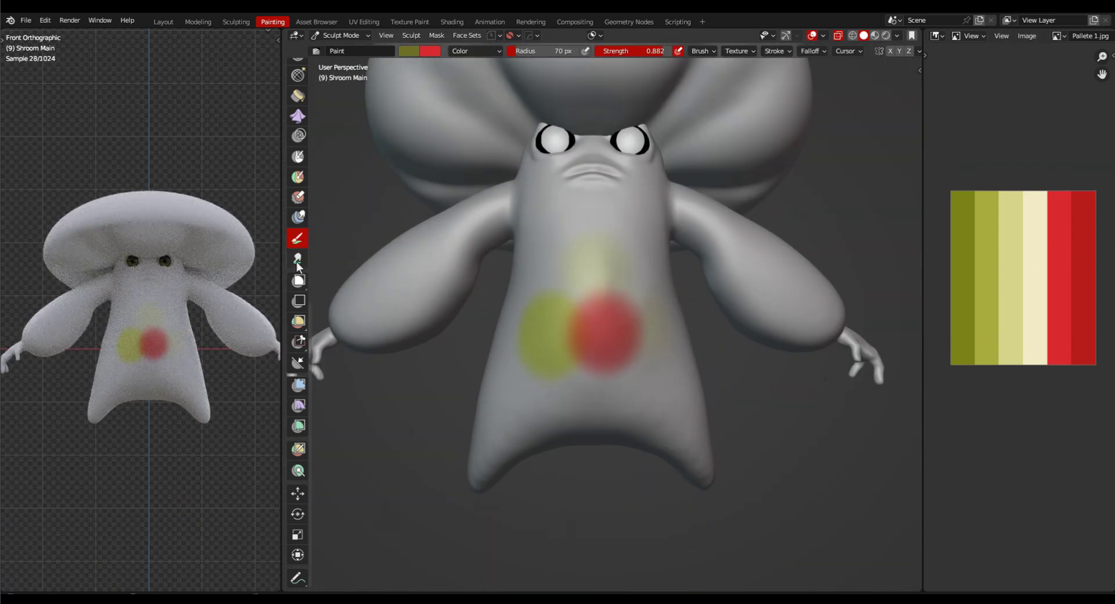
Step: Set the Smear brush radius to 44 px, smear the boundary between the green and red spots, and undo the smear
click(297, 260)
key(f)
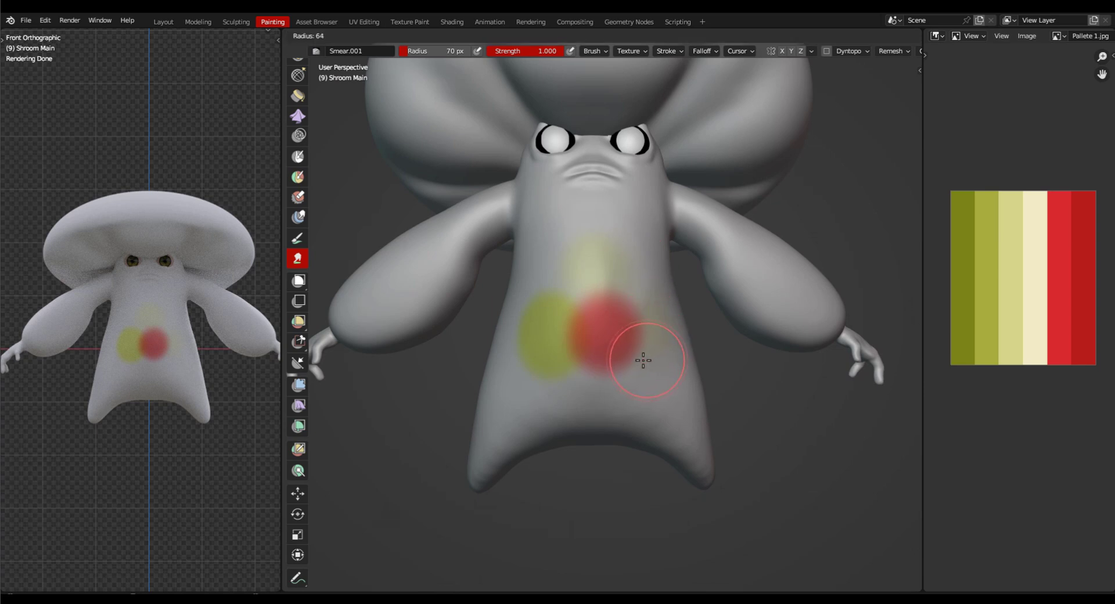
click(639, 349)
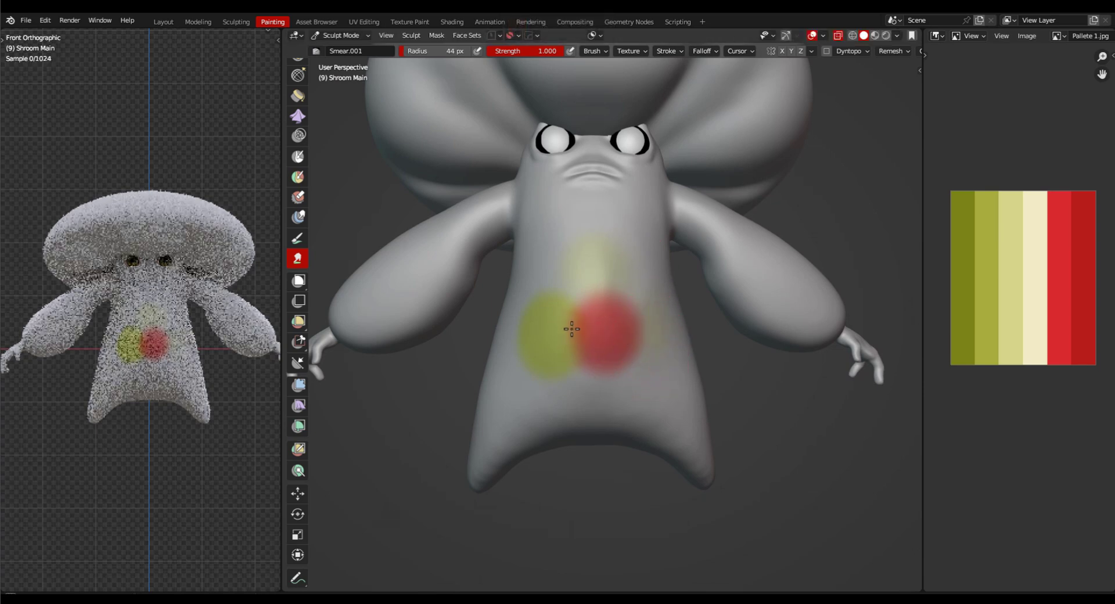
mouse_move(572, 325)
mouse_down()
mouse_move(574, 353)
mouse_move(571, 327)
mouse_up()
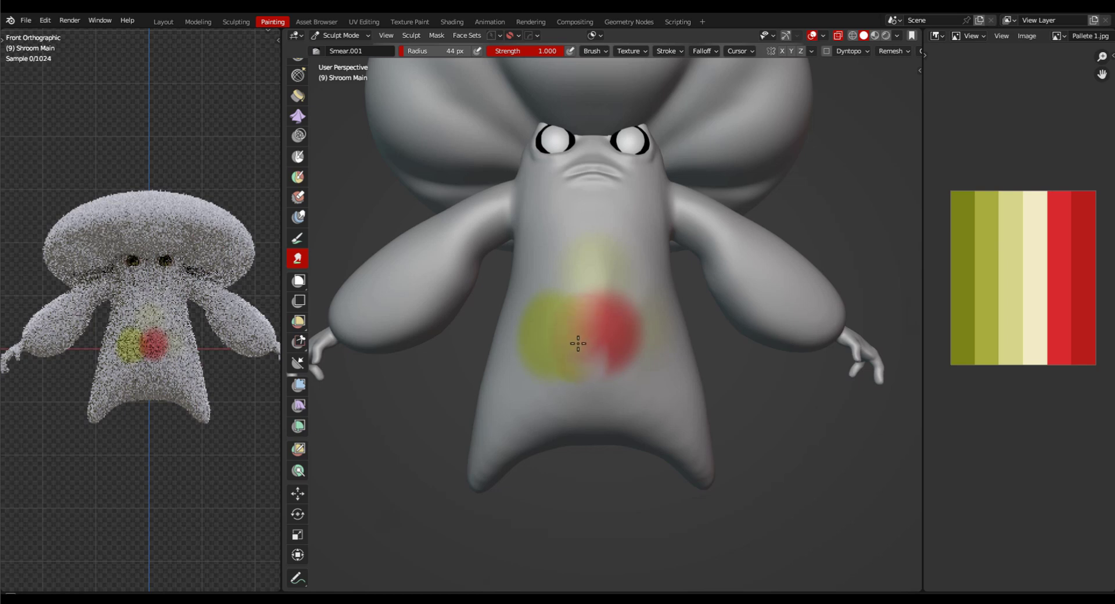
key(ctrl+z)
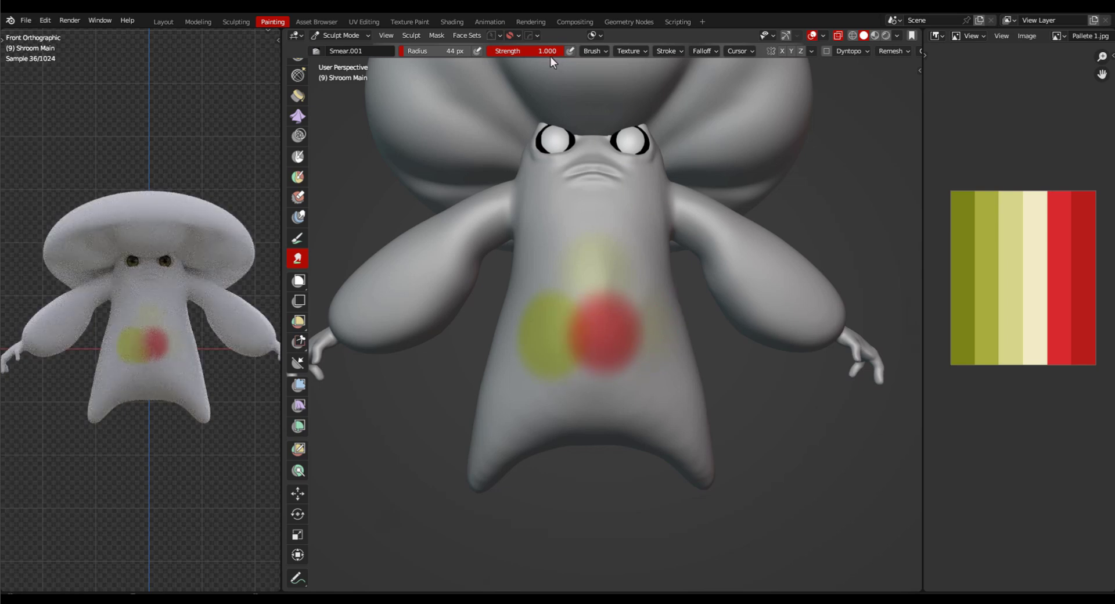
Step: Lower the Smear brush strength to 0.496 and smear the boundary between the green and red spots
drag(527, 61, 497, 68)
mouse_move(580, 355)
mouse_down()
mouse_move(572, 318)
mouse_move(573, 346)
mouse_move(563, 330)
mouse_move(573, 349)
mouse_move(569, 336)
mouse_move(592, 314)
mouse_up()
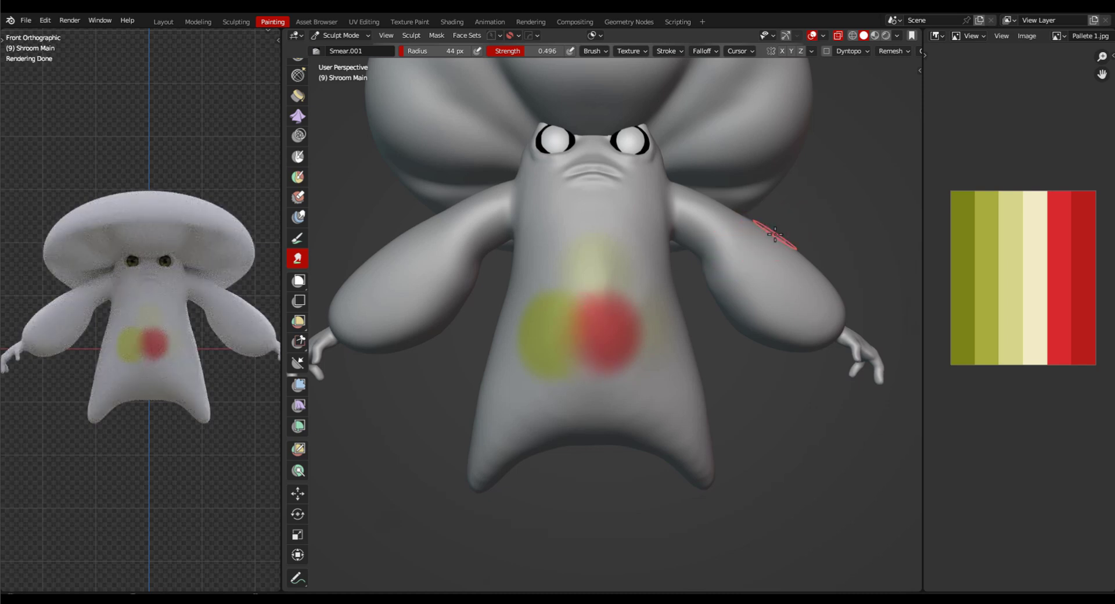
drag(582, 355, 632, 325)
drag(585, 356, 571, 337)
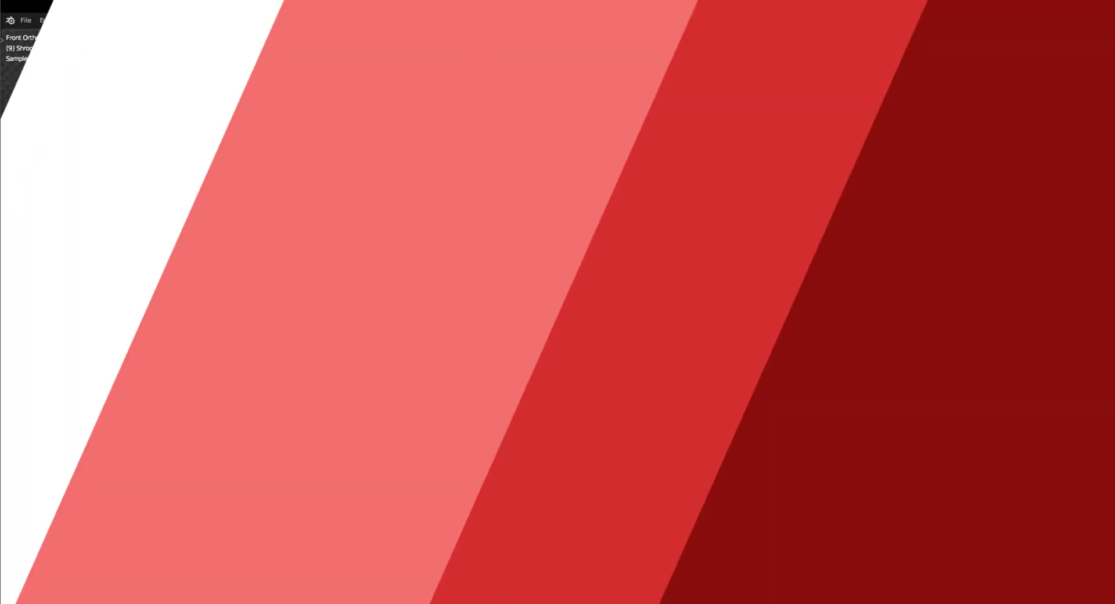
Step: Return to the front view, choose the Color Filter with the Fill type, and sample the palette's cream as fill colour
key(grave)
click(697, 320)
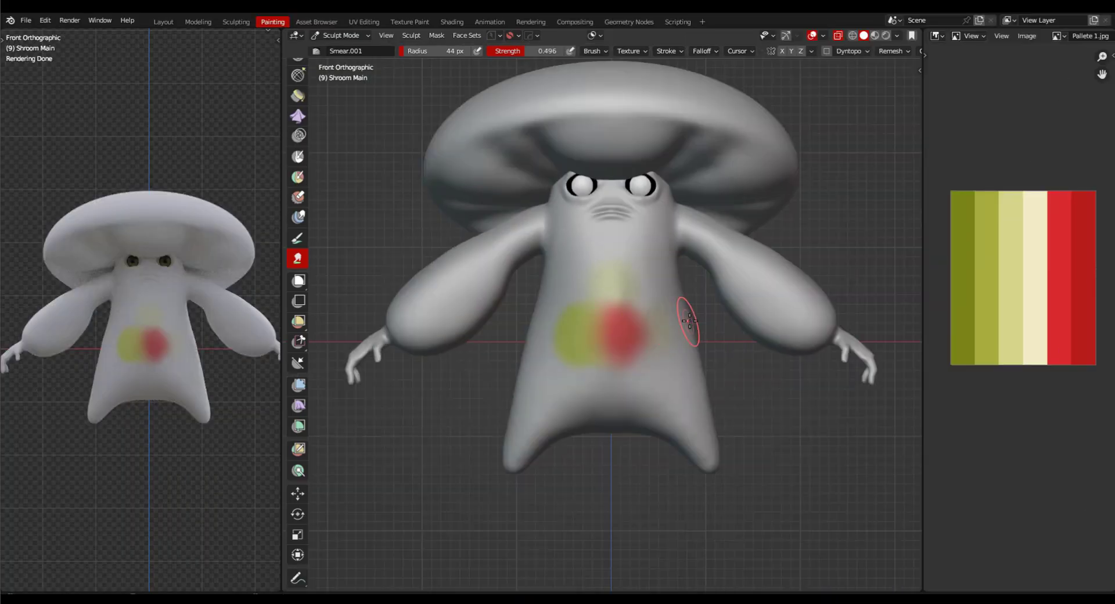
mouse_move(697, 320)
ctrl+middle_down()
mouse_move(709, 329)
mouse_move(663, 329)
ctrl+middle_up()
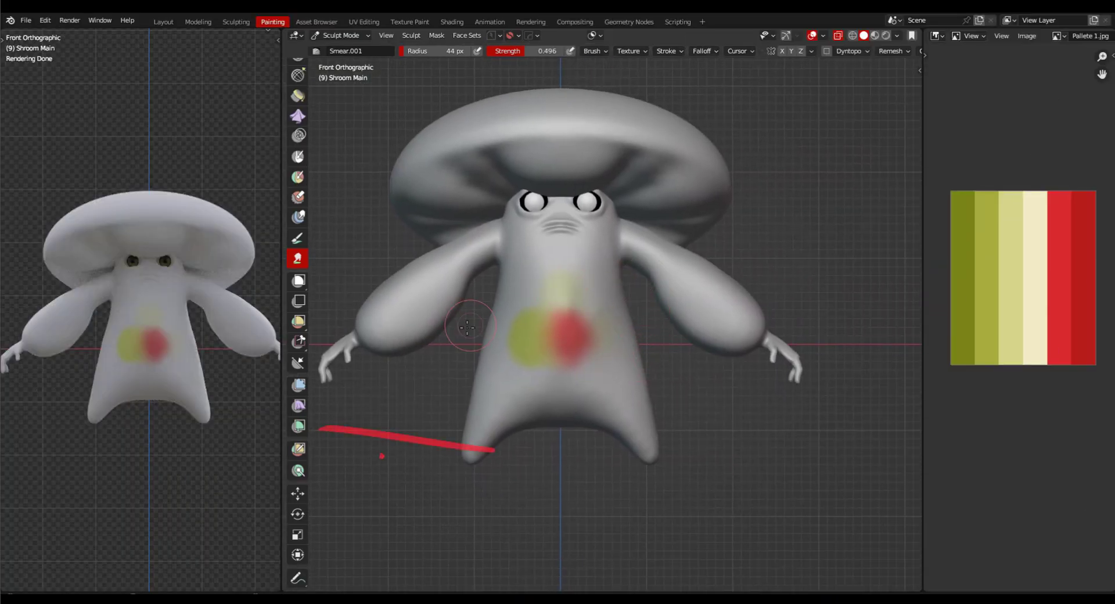
click(298, 427)
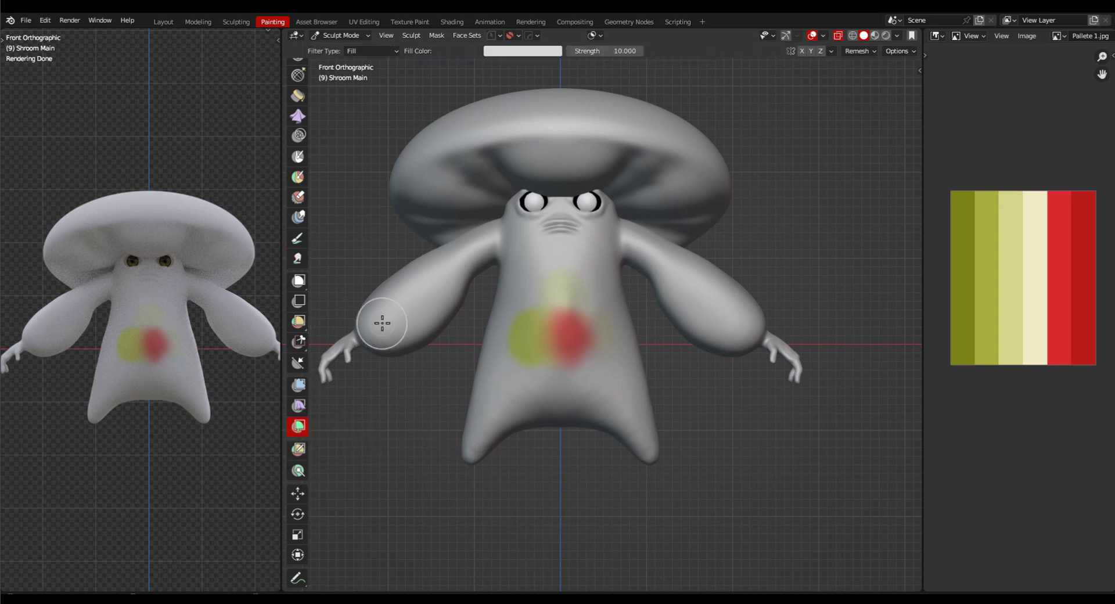
click(389, 51)
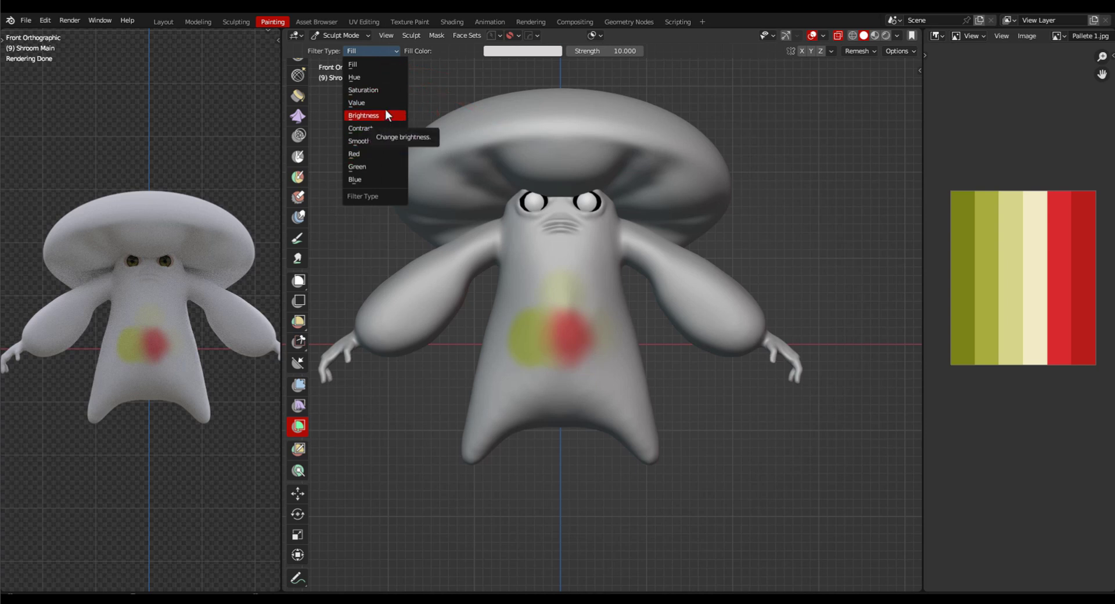
click(391, 64)
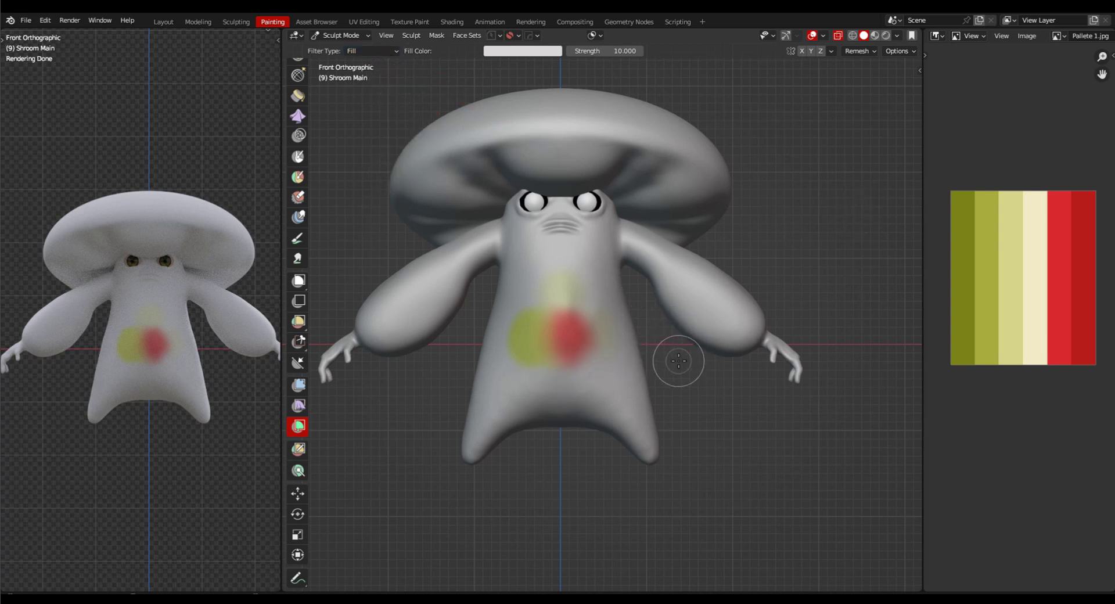
click(549, 52)
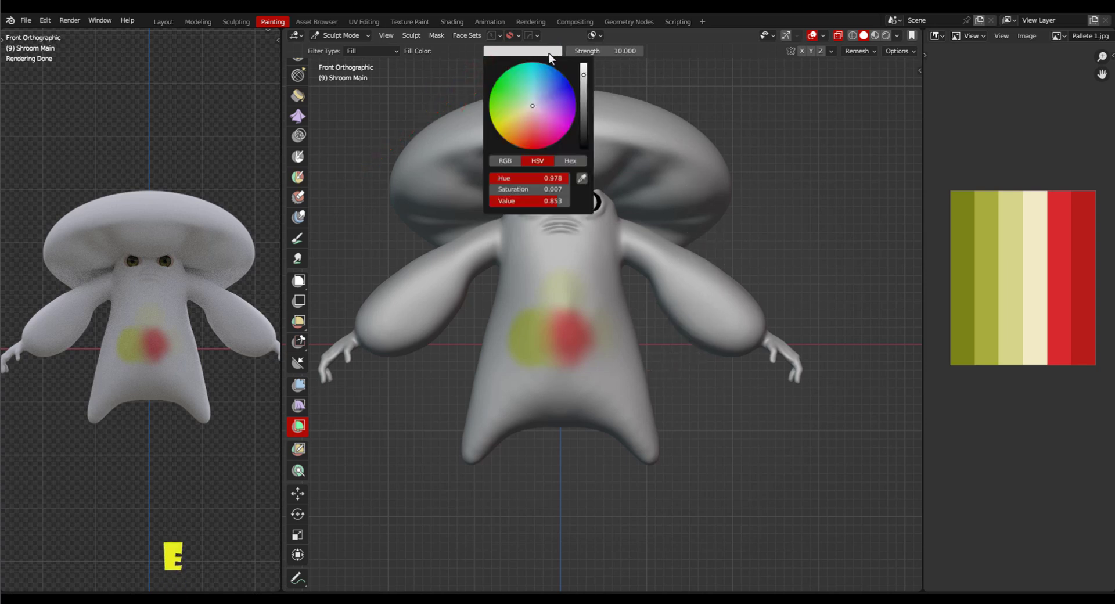
click(558, 51)
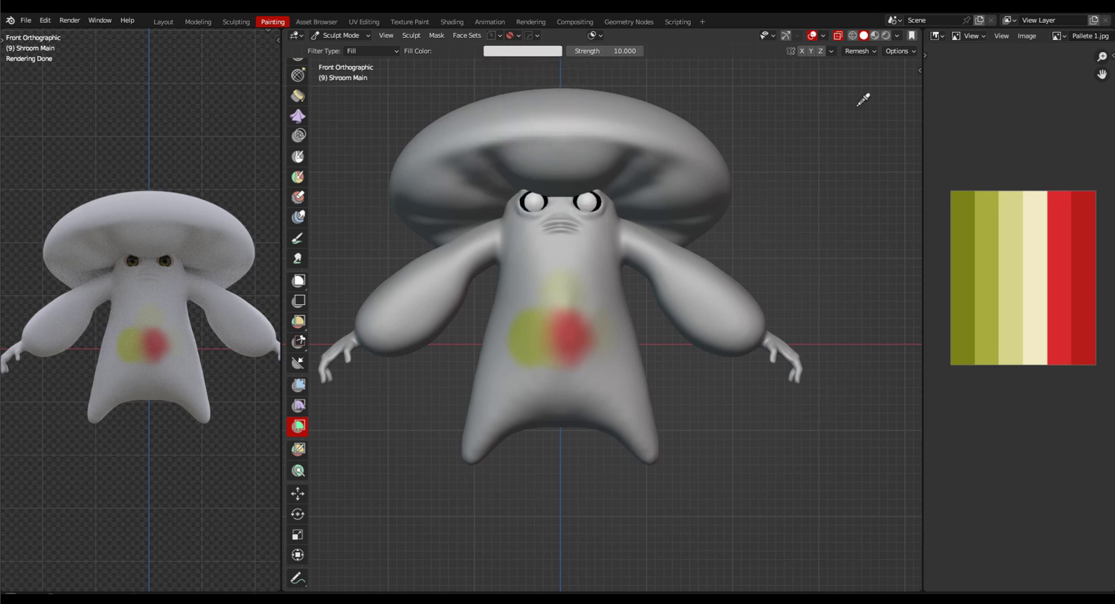
click(1031, 227)
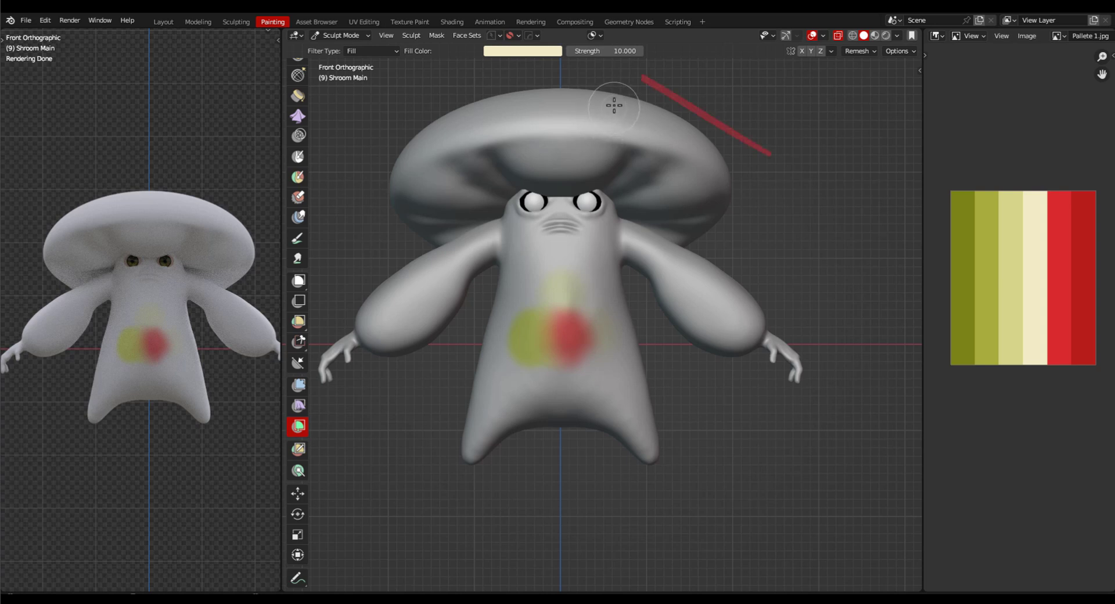
Step: Set the Color Filter strength to 5.870 and fill the whole body with cream
key(shift+f)
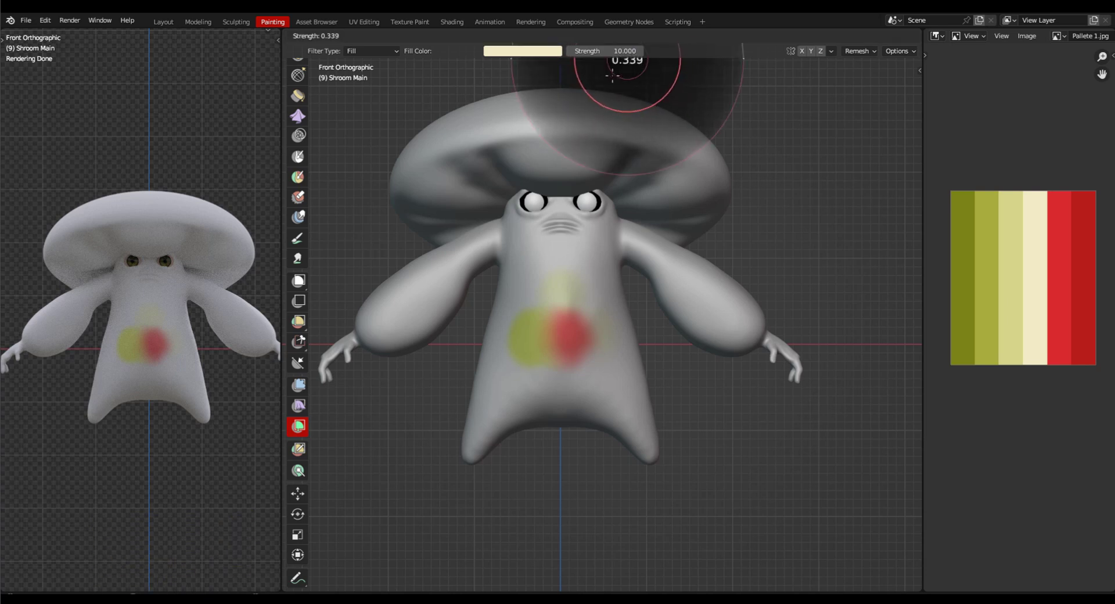
click(612, 76)
drag(597, 56, 592, 59)
drag(405, 102, 399, 102)
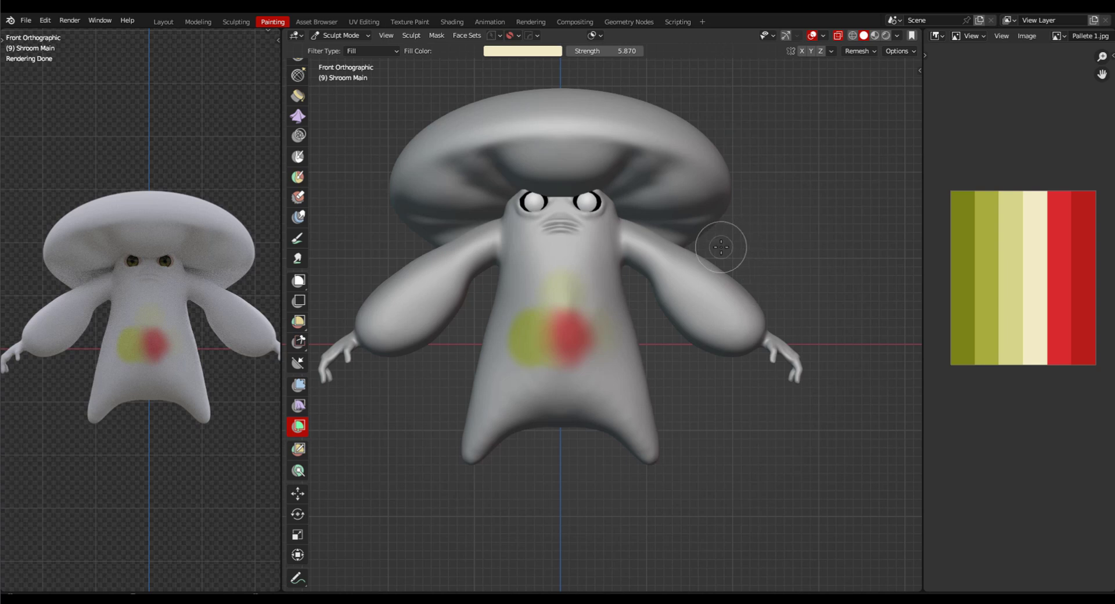
drag(732, 245, 901, 227)
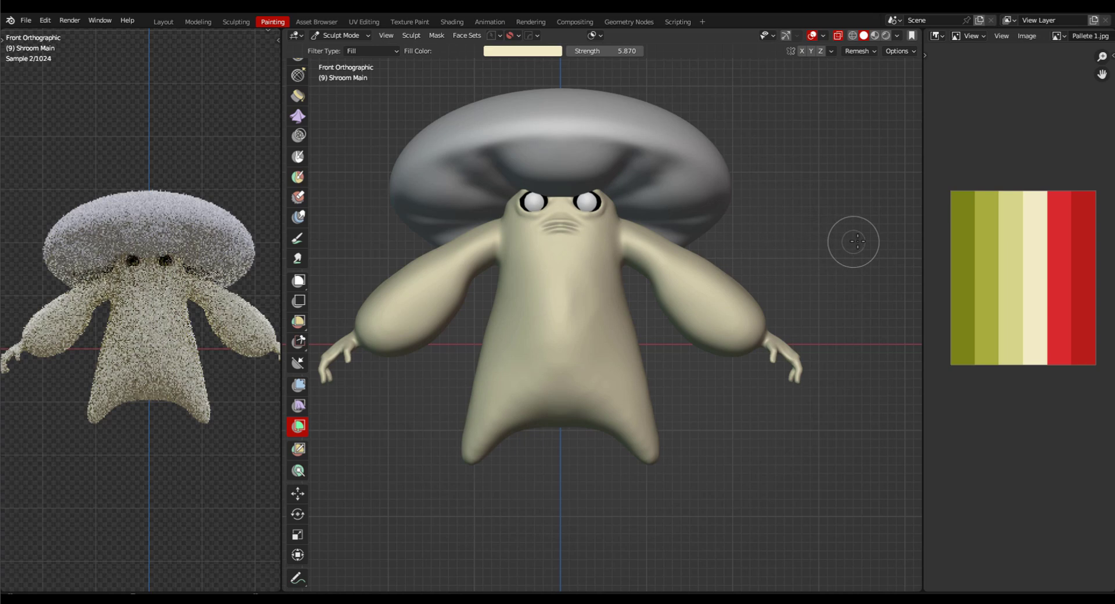
drag(865, 242, 908, 243)
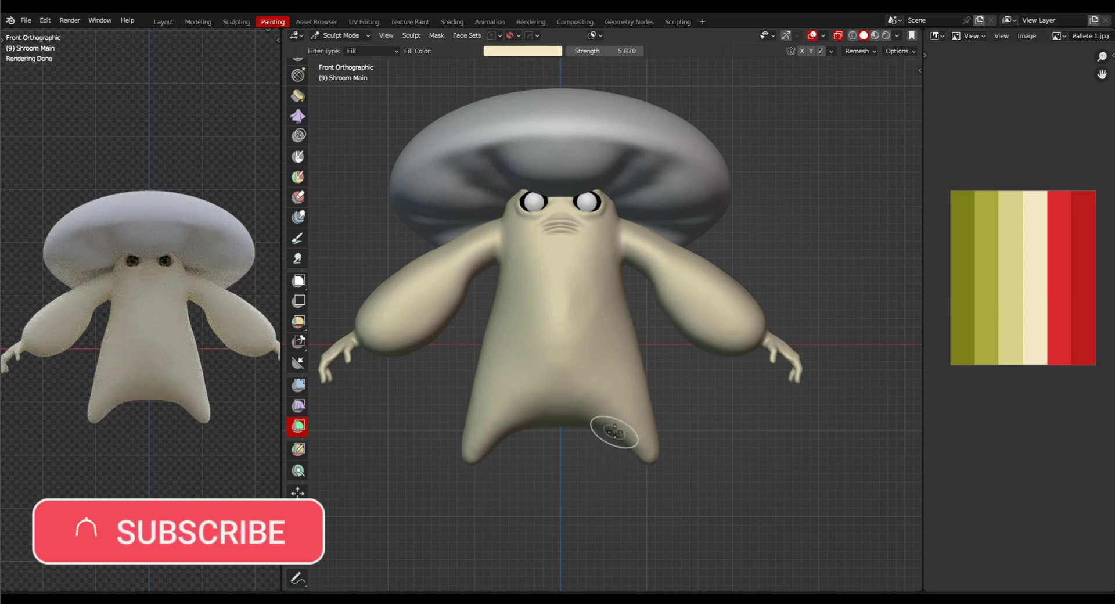
drag(779, 261, 811, 259)
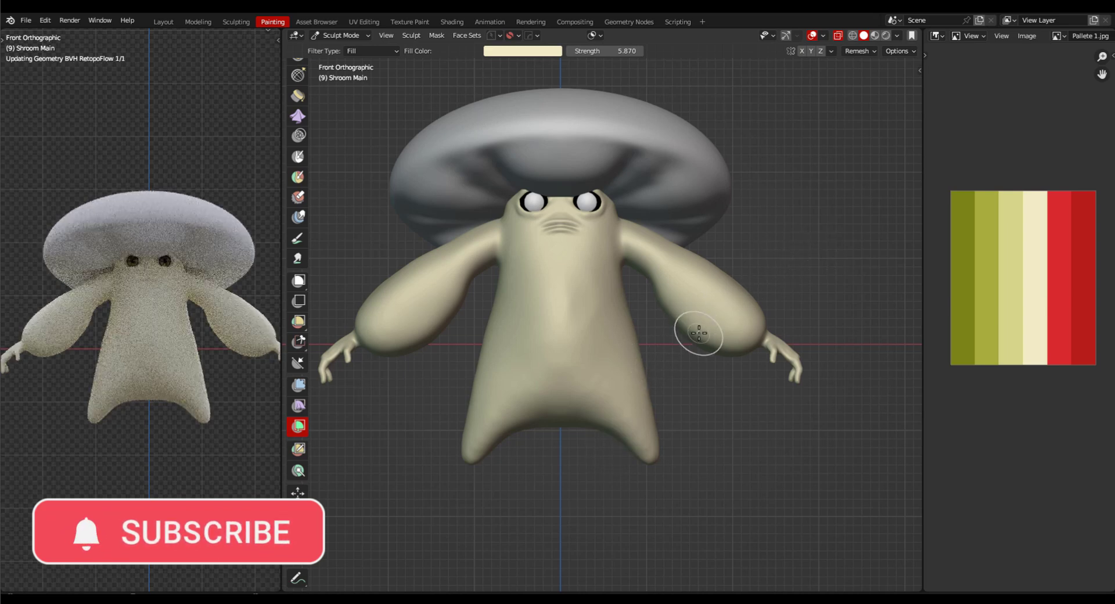
Step: Paint an oval mask on the belly with the Mask brush and invert the mask
scroll(672, 355, down, 1)
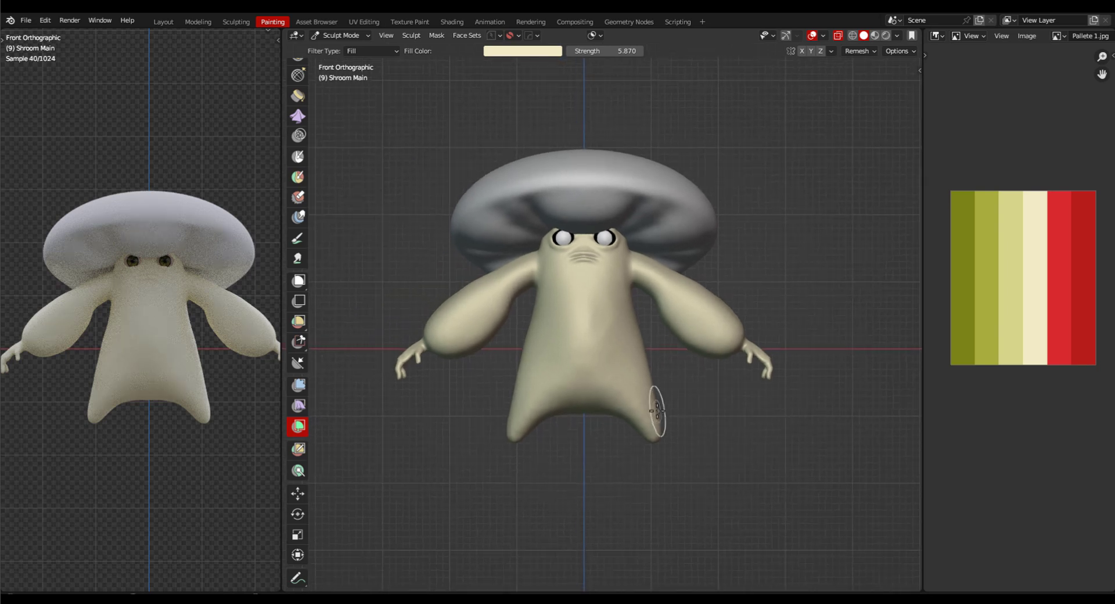
shift+middle_drag(672, 371, 675, 352)
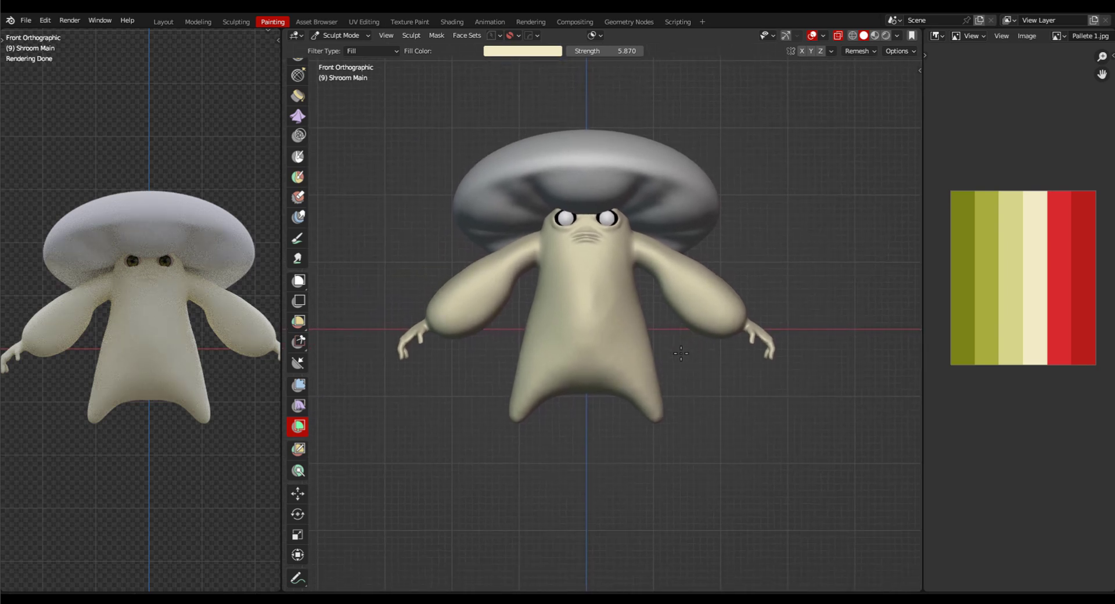
click(298, 157)
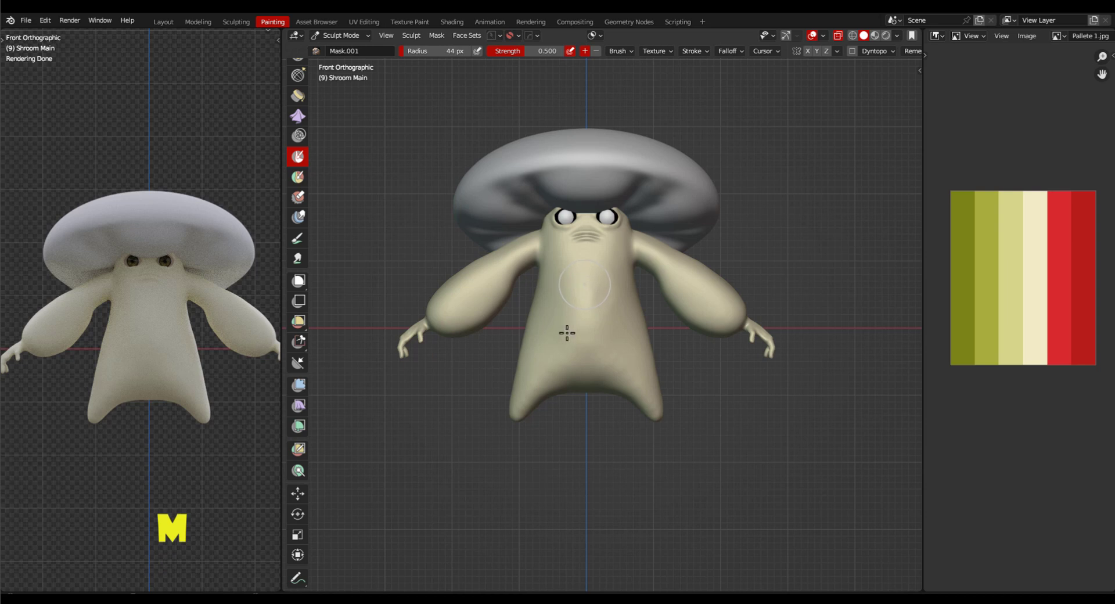
mouse_move(569, 337)
mouse_down()
mouse_move(581, 346)
mouse_move(578, 322)
mouse_move(570, 333)
mouse_move(598, 294)
mouse_up()
key(space)
key(space)
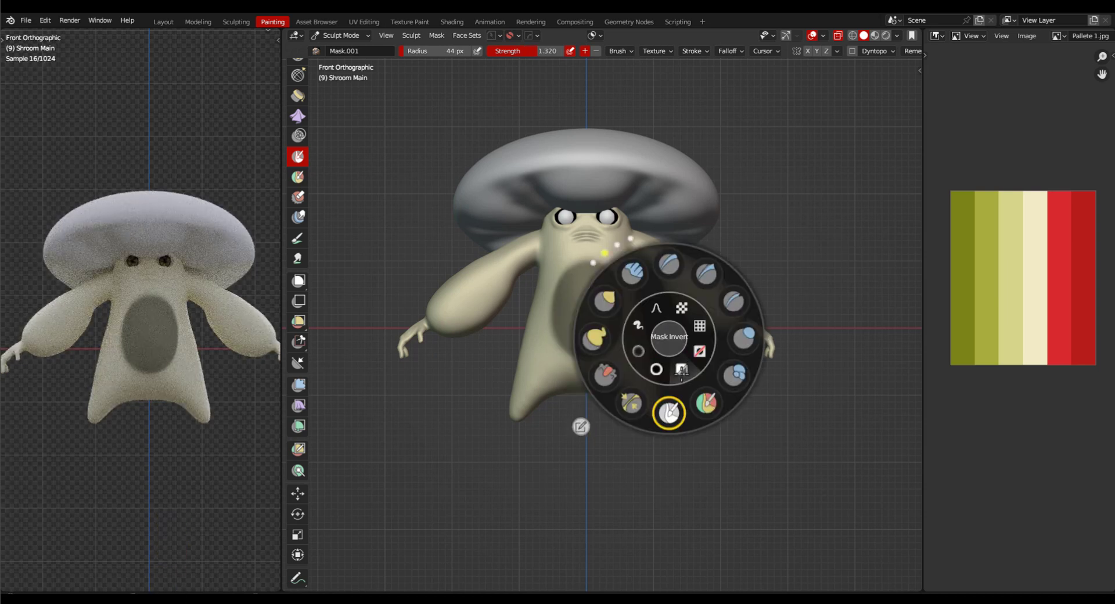
key(ctrl+i)
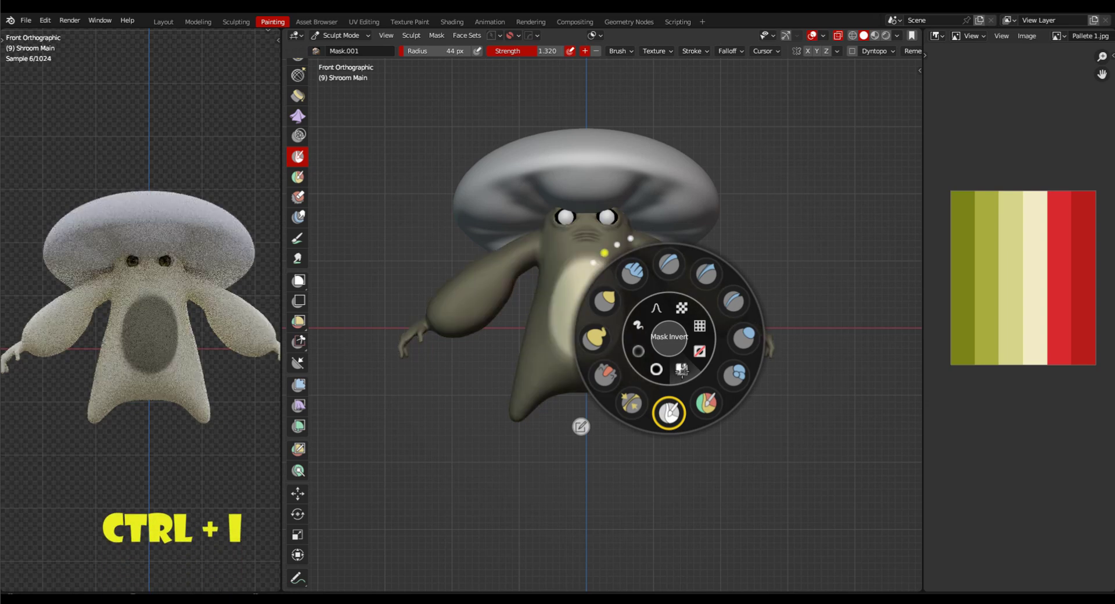
key(Escape)
Step: Fill the unmasked belly oval with red from the palette using the Color Filter, and clear the mask
click(298, 426)
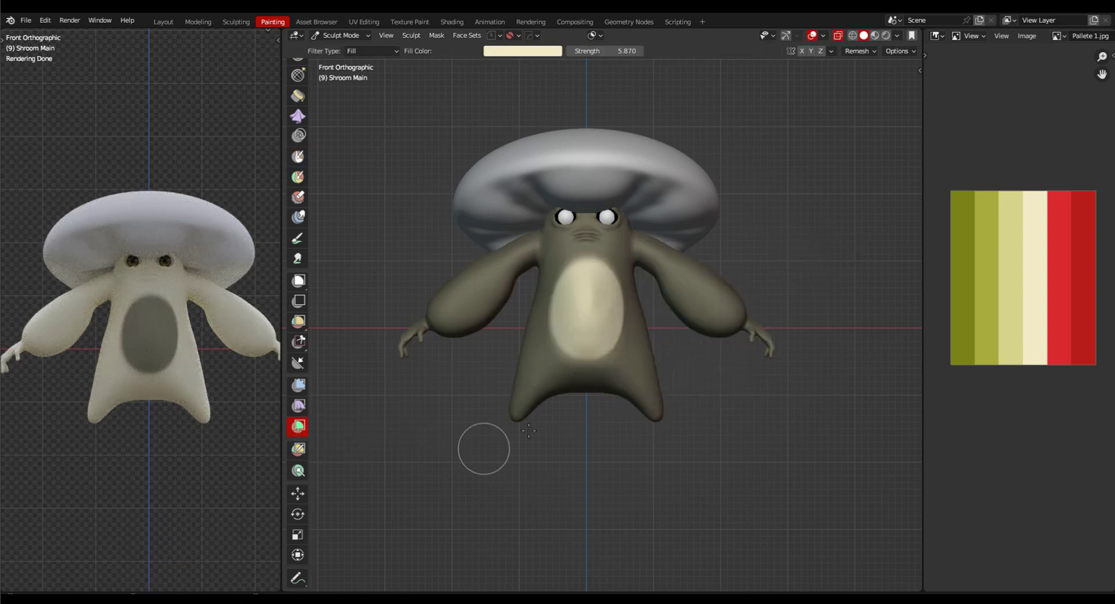
click(1064, 249)
drag(620, 468, 816, 428)
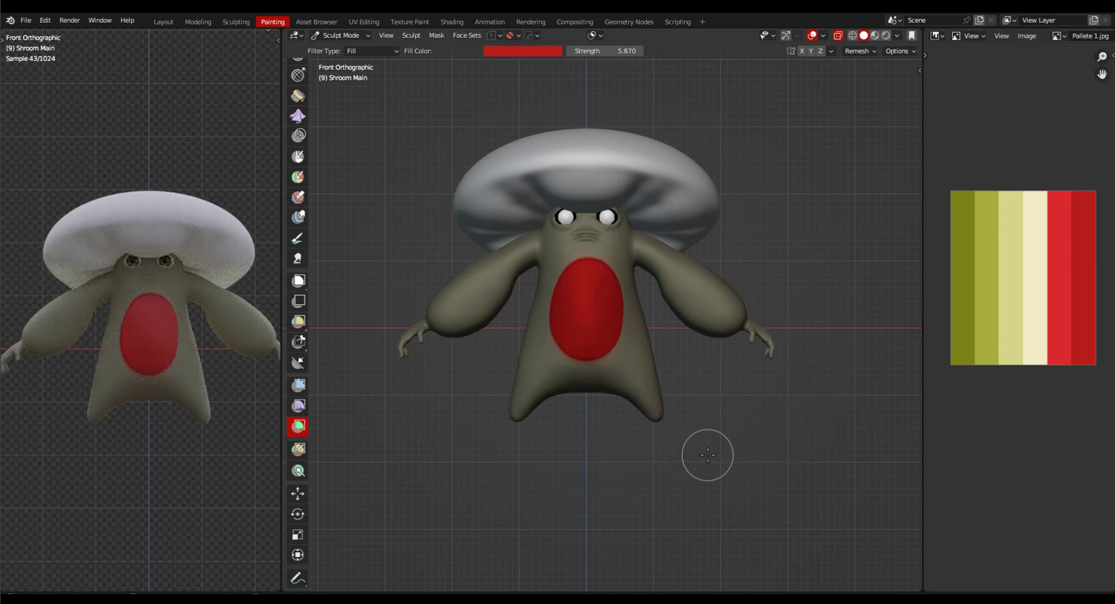
key(space)
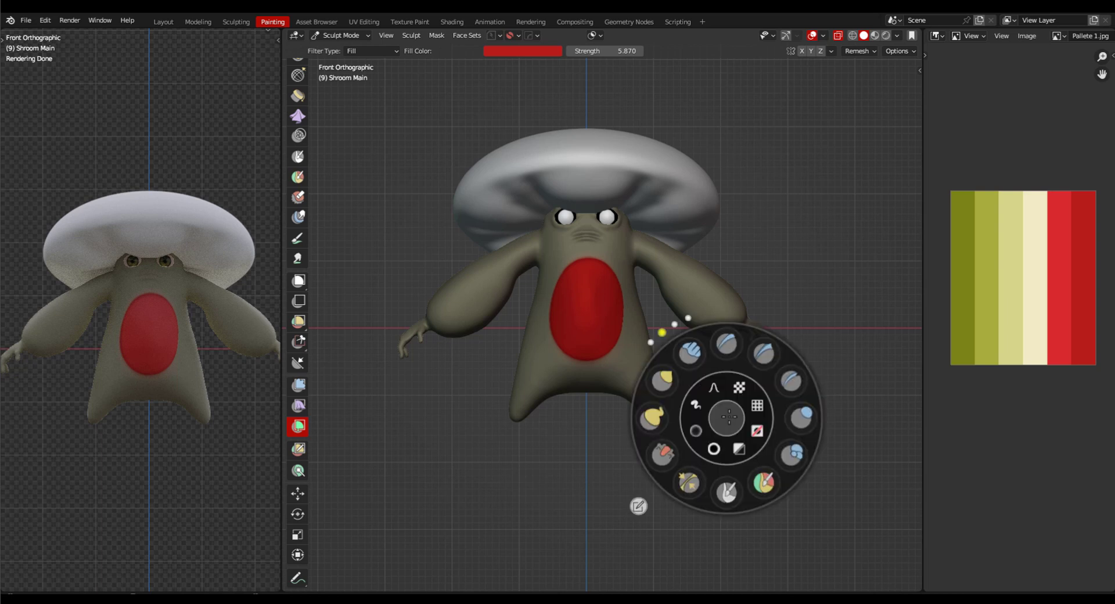
key(ctrl+m)
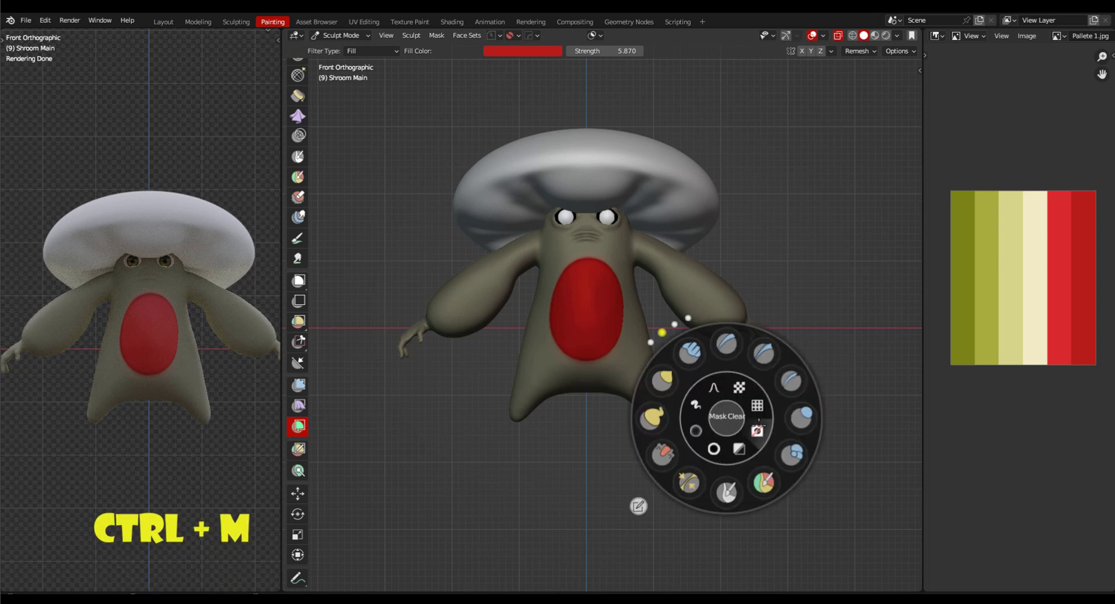
click(756, 431)
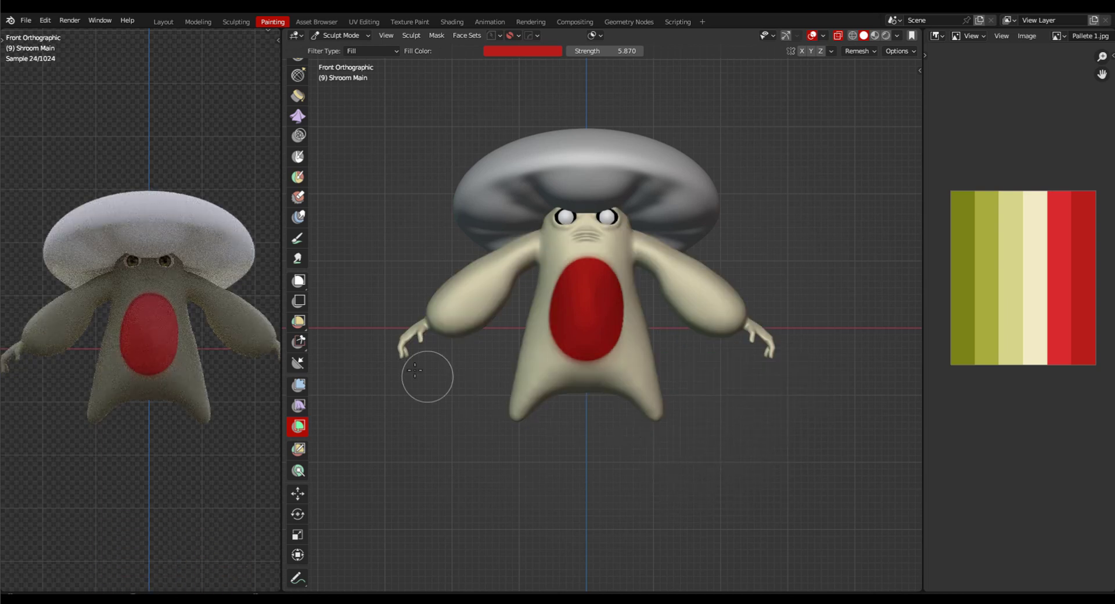
Step: Smear the edge of the red belly oval with the Smear brush and return to the Color Filter
click(298, 259)
scroll(644, 324, up, 2)
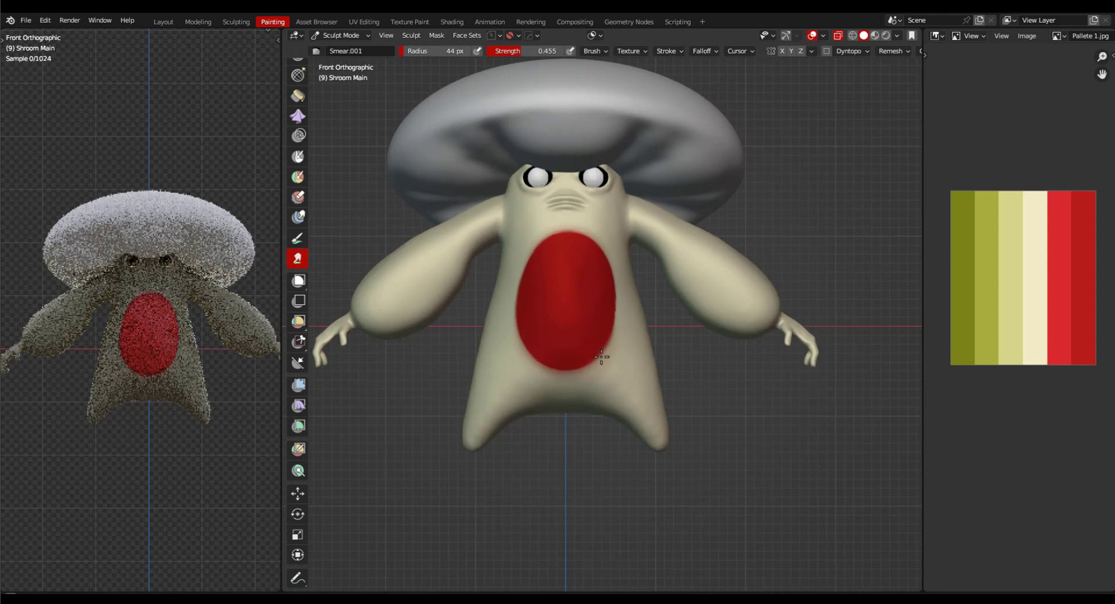
mouse_move(610, 317)
mouse_down()
mouse_move(598, 337)
mouse_move(620, 303)
mouse_move(611, 259)
mouse_up()
mouse_move(611, 259)
middle_down()
mouse_move(551, 236)
mouse_move(656, 244)
middle_up()
ctrl+middle_drag(699, 390, 710, 412)
click(299, 429)
ctrl+middle_drag(676, 331, 697, 354)
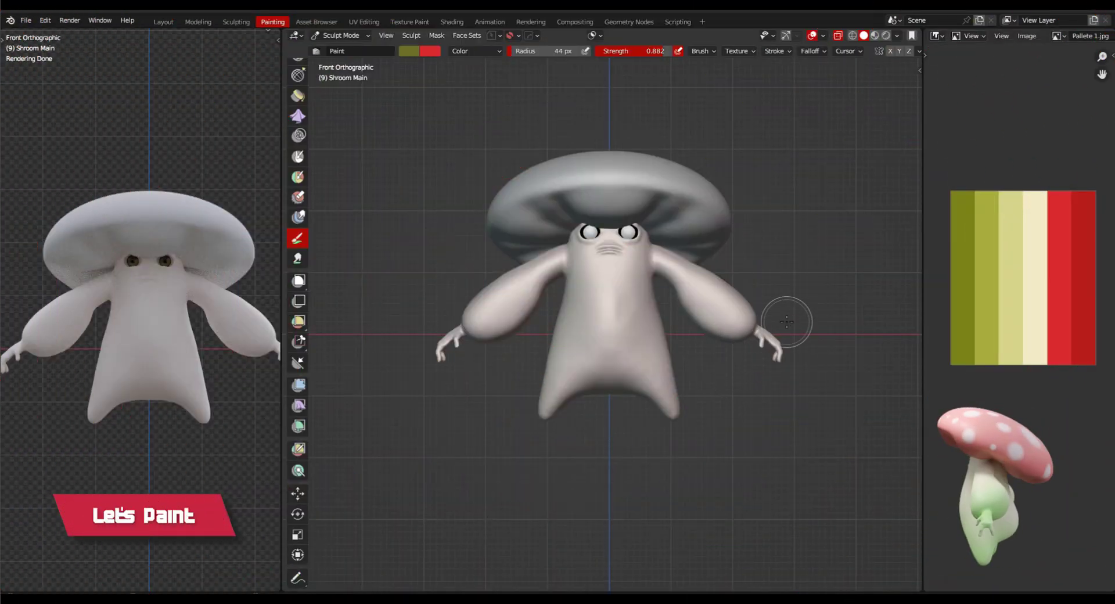
Step: Turn on X-axis symmetry, test it with an olive stroke on the arm, and undo the stroke
click(890, 51)
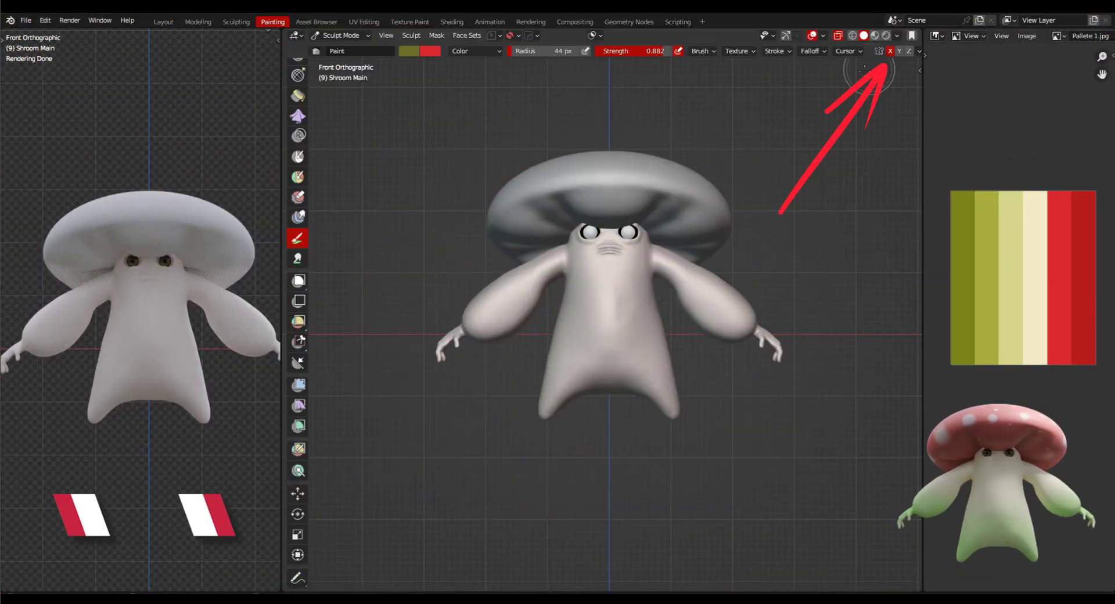
drag(680, 301, 705, 298)
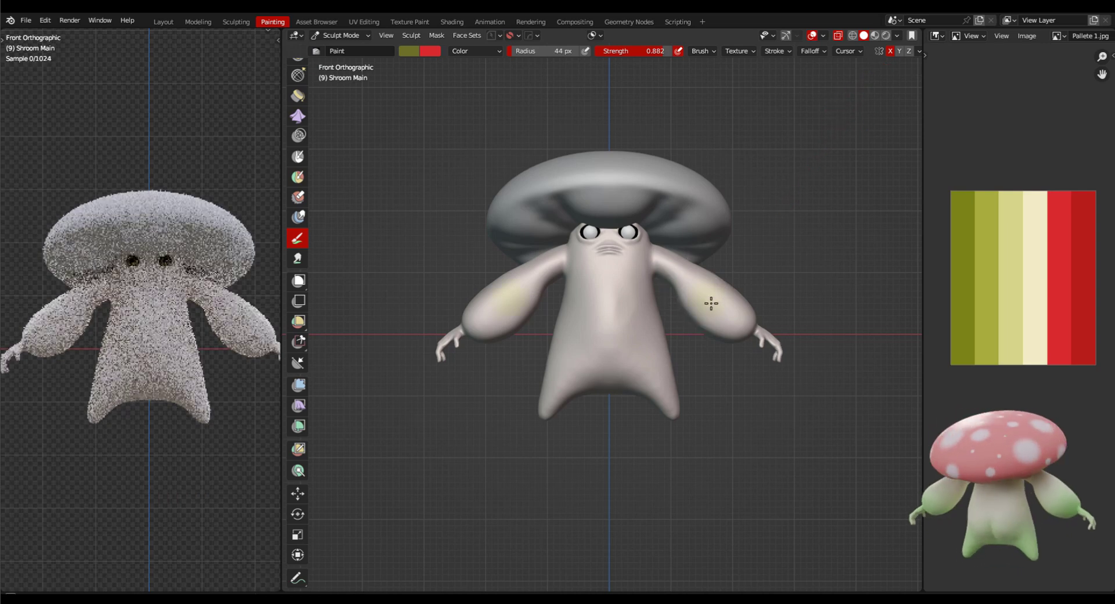
key(ctrl+z)
Step: Switch to the Color Filter and choose Fill as its filter type
click(300, 428)
click(387, 51)
click(394, 65)
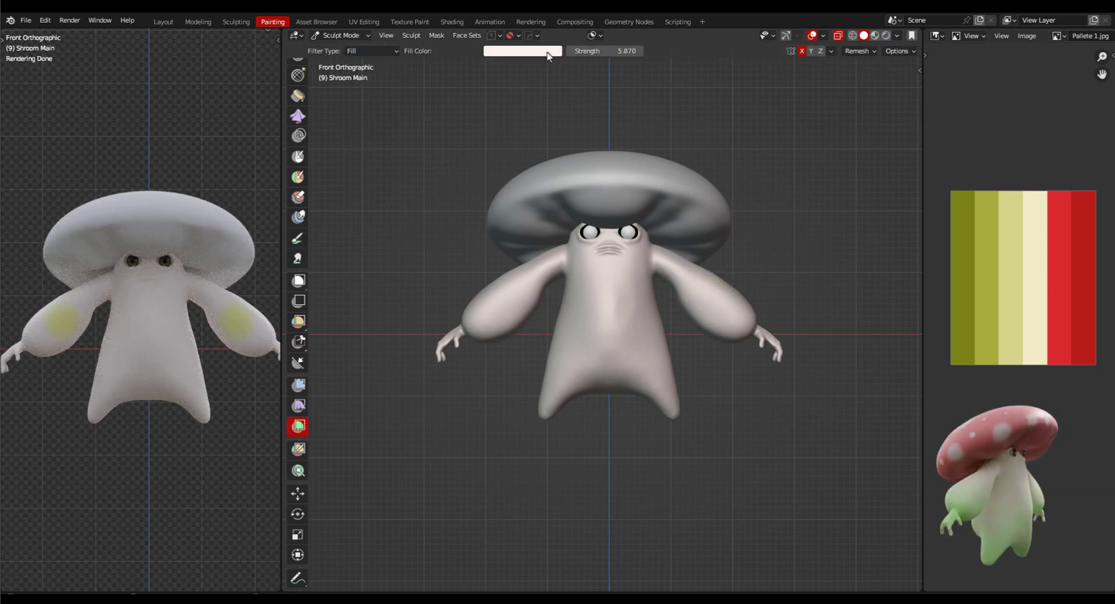
Step: Try filling the body with the pale olive colour sampled from the palette
key(e)
click(1022, 265)
drag(595, 460, 770, 454)
key(ctrl+z)
key(ctrl+z)
Step: Sample the cream stripe of the palette and fill the body with it at strength 3.850
key(e)
click(1034, 278)
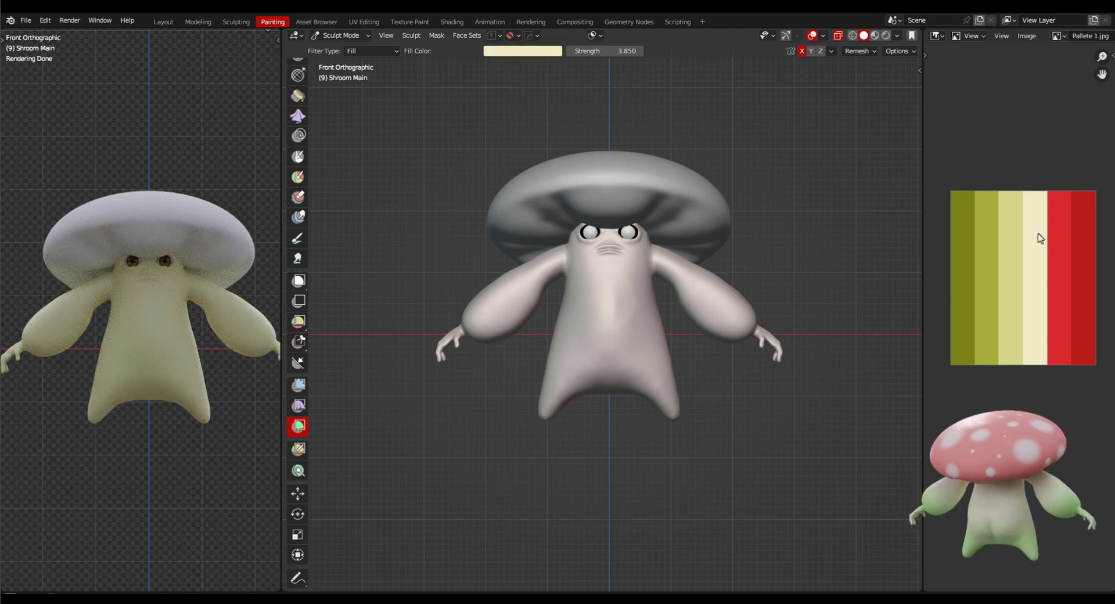
drag(587, 475, 797, 453)
middle_drag(713, 439, 766, 421)
key(grave)
click(715, 359)
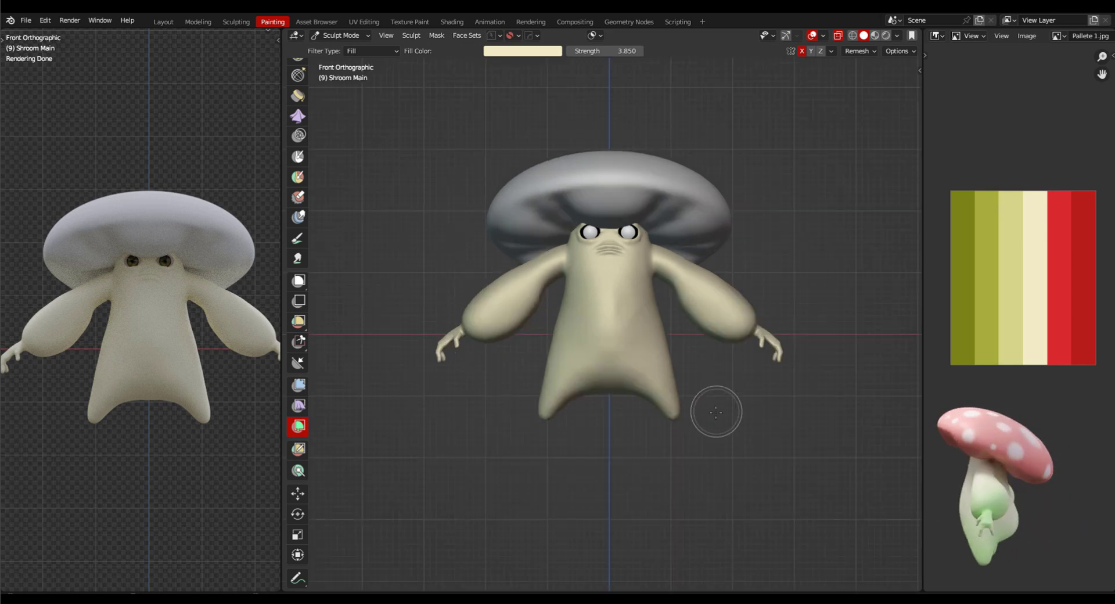
Step: Switch to the Paint brush with an olive-green primary colour, radius 74 px and strength 0.534
scroll(715, 415, up, 2)
shift+middle_drag(721, 403, 761, 405)
ctrl+drag(763, 397, 765, 388)
mouse_move(765, 388)
ctrl+middle_down()
mouse_move(774, 363)
mouse_move(763, 385)
ctrl+middle_up()
scroll(764, 384, down, 1)
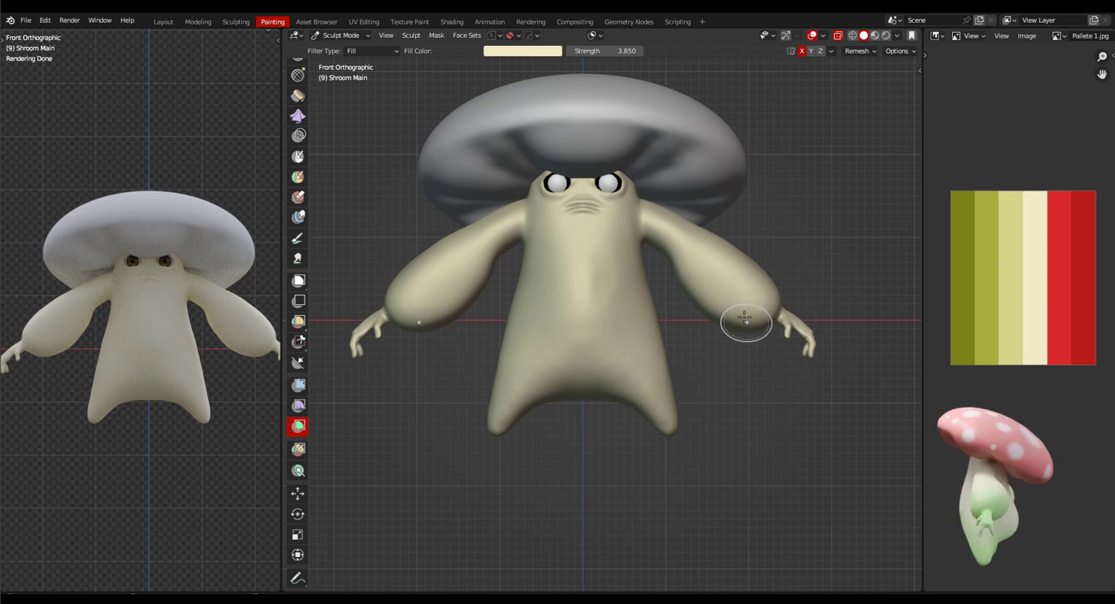
mouse_move(723, 334)
ctrl+middle_down()
mouse_move(719, 360)
mouse_move(655, 331)
ctrl+middle_up()
click(298, 238)
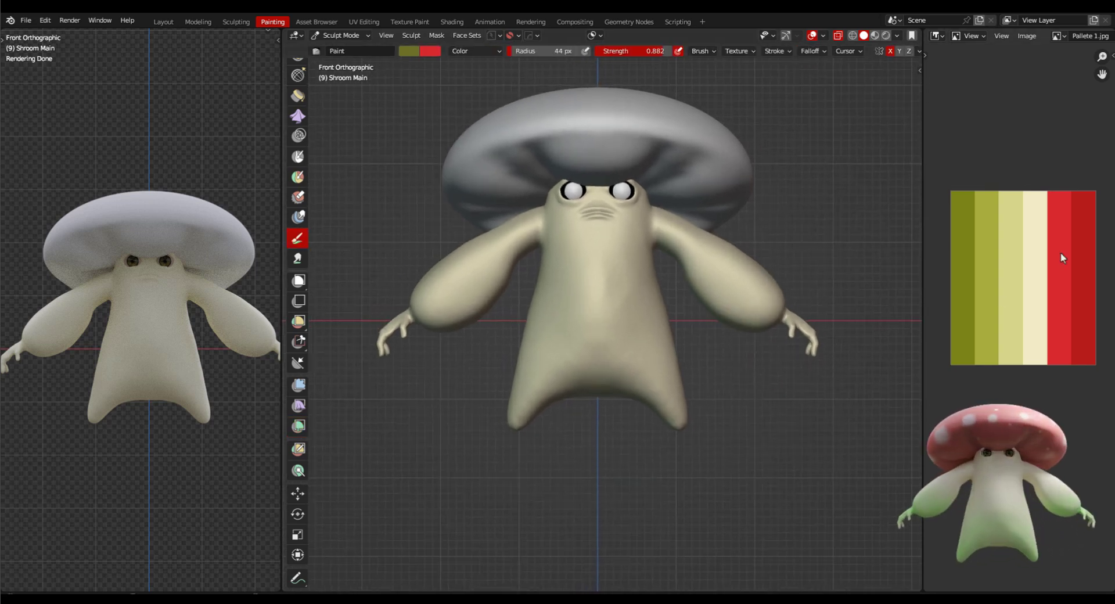
middle_drag(802, 356, 726, 368)
key(f)
click(763, 368)
key(shift+f)
click(784, 348)
drag(633, 52, 604, 52)
Step: Try painting the forearm and hand with the olive-green colour
middle_drag(642, 372, 636, 344)
drag(636, 344, 667, 323)
drag(667, 372, 681, 405)
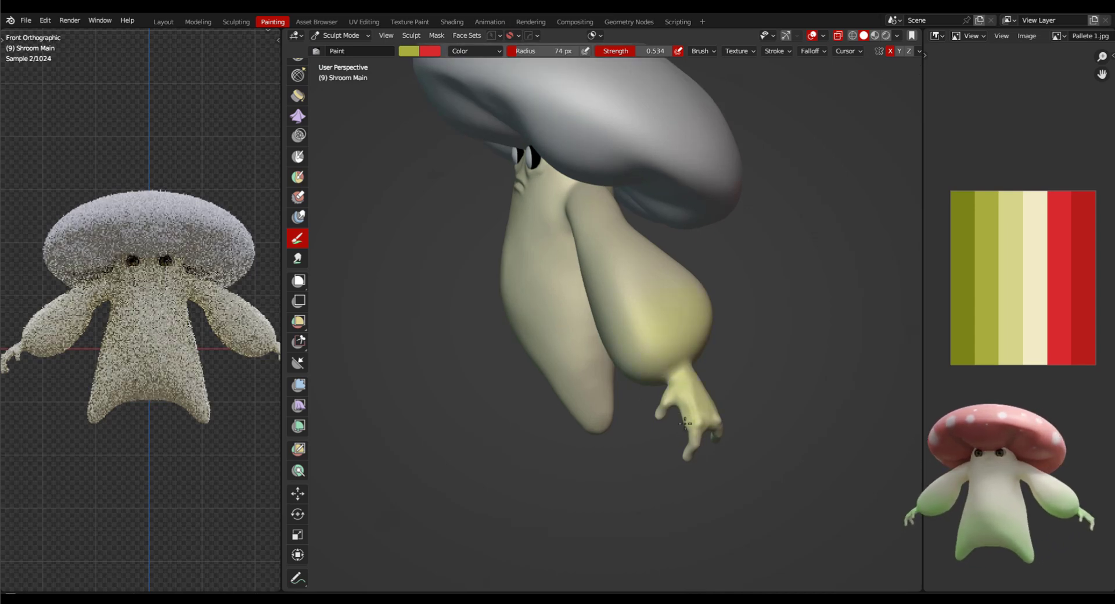
mouse_move(681, 404)
middle_down()
mouse_move(883, 366)
mouse_move(844, 398)
mouse_move(836, 372)
middle_up()
drag(663, 325, 662, 346)
mouse_move(662, 346)
middle_down()
mouse_move(772, 360)
mouse_move(639, 372)
middle_up()
mouse_move(749, 407)
middle_down()
mouse_move(701, 435)
mouse_move(801, 368)
middle_up()
Step: Change the primary paint colour to a brighter green
click(411, 54)
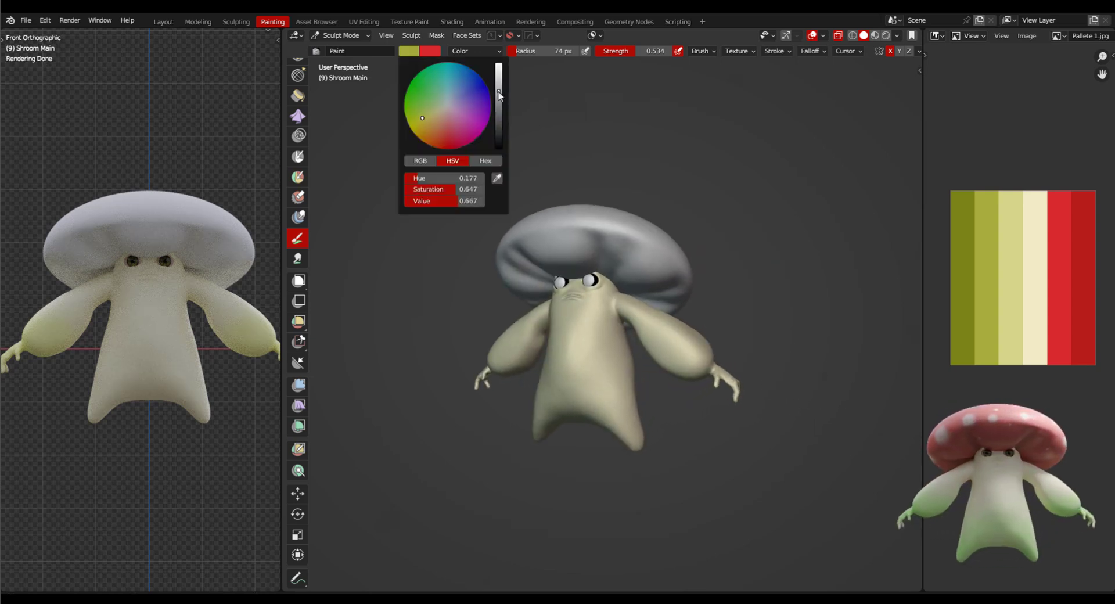
drag(499, 95, 499, 87)
scroll(682, 220, up, 2)
Step: Paint the hands and forearms green all around, fading into the cream toward the shoulders
middle_drag(697, 232, 668, 224)
mouse_move(709, 363)
mouse_down()
mouse_move(723, 364)
mouse_move(665, 338)
mouse_move(682, 298)
mouse_up()
middle_drag(807, 307, 720, 331)
mouse_move(720, 331)
mouse_down()
mouse_move(703, 369)
mouse_move(710, 395)
mouse_up()
middle_drag(807, 372, 720, 336)
mouse_move(720, 336)
mouse_down()
mouse_move(754, 341)
mouse_move(733, 354)
mouse_up()
mouse_move(727, 372)
middle_down()
mouse_move(723, 385)
mouse_move(685, 379)
mouse_move(763, 393)
mouse_move(712, 347)
middle_up()
middle_drag(635, 294, 705, 209)
drag(655, 331, 680, 341)
mouse_move(679, 364)
middle_down()
mouse_move(689, 426)
mouse_move(748, 381)
middle_up()
key(grave)
click(639, 388)
scroll(238, 406, down, 1)
shift+middle_drag(234, 406, 217, 398)
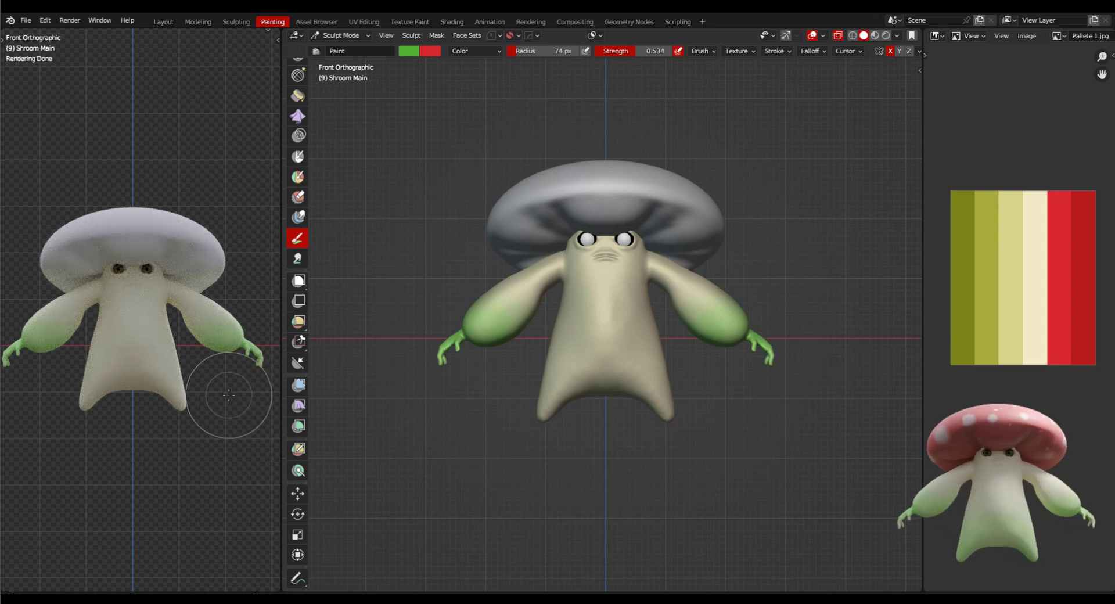
Step: Paint the legs and lower body green on front and back with a 95 px brush
scroll(674, 424, up, 2)
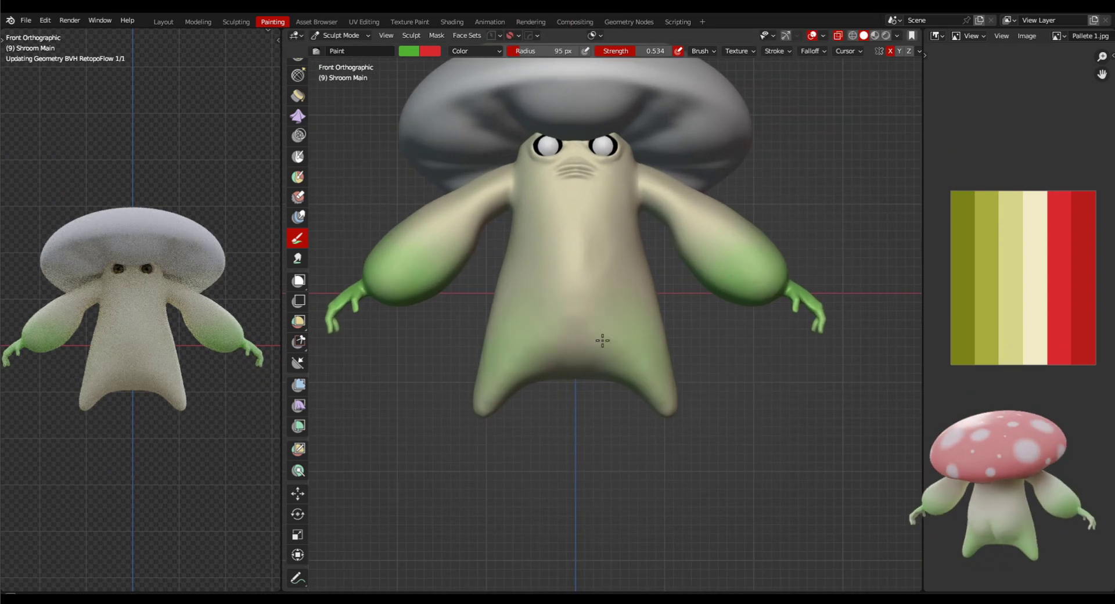
mouse_move(596, 347)
middle_down()
mouse_move(546, 418)
mouse_move(471, 478)
middle_up()
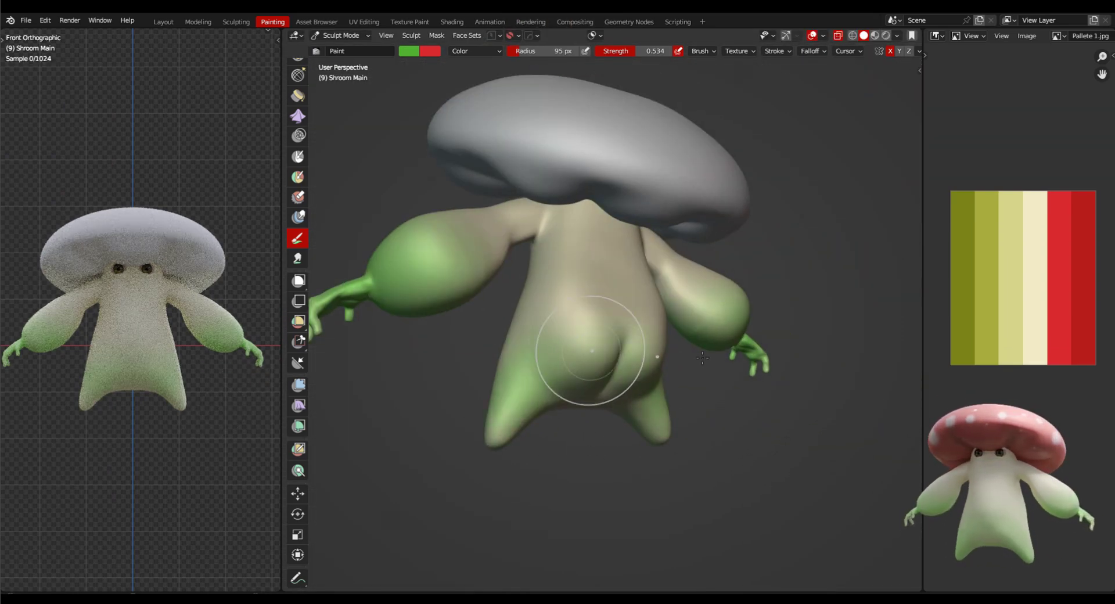
mouse_move(590, 350)
middle_down()
mouse_move(587, 290)
mouse_move(627, 285)
mouse_move(588, 267)
middle_up()
middle_drag(720, 470, 698, 426)
mouse_move(668, 415)
mouse_down()
mouse_move(612, 361)
mouse_move(646, 346)
mouse_up()
scroll(694, 447, down, 2)
mouse_move(667, 406)
middle_down()
mouse_move(695, 447)
mouse_move(716, 423)
mouse_move(751, 269)
mouse_move(674, 413)
mouse_move(691, 398)
mouse_move(630, 253)
middle_up()
Step: Sample the cream colour and paint it over the palm and fingers with a 61 px brush
scroll(721, 406, up, 3)
scroll(734, 337, up, 3)
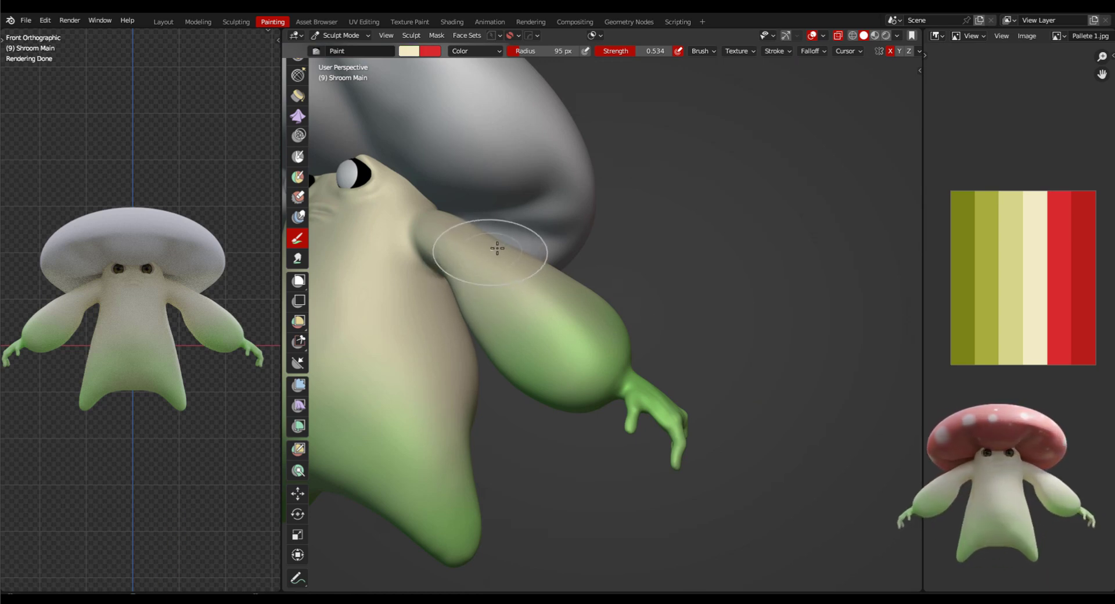
middle_drag(690, 464, 660, 212)
scroll(654, 418, up, 4)
scroll(660, 212, up, 4)
key(f)
click(643, 196)
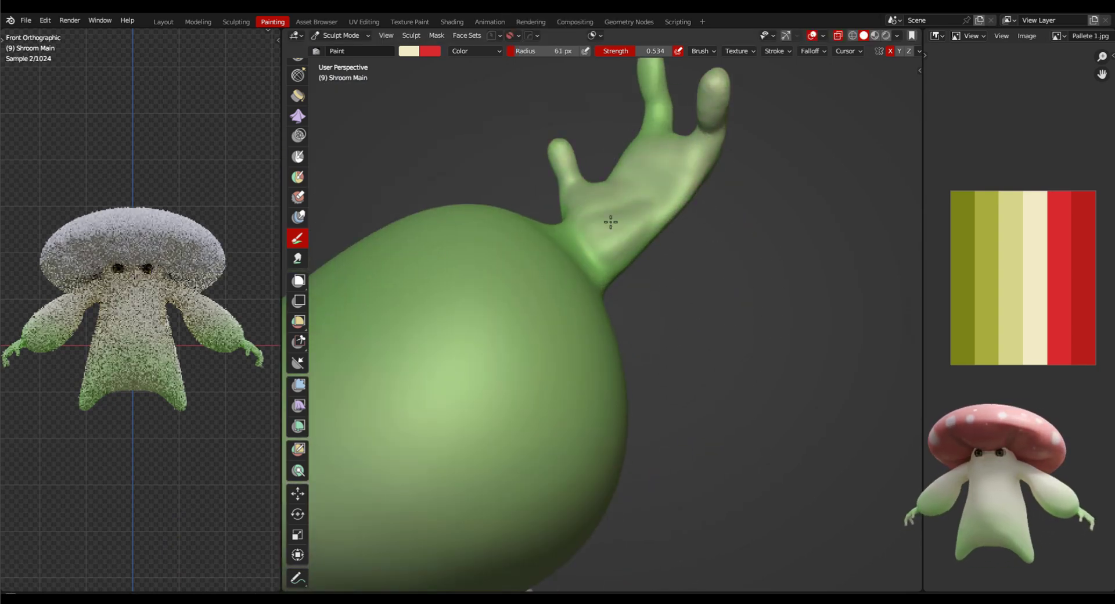
middle_drag(647, 152, 689, 234)
mouse_move(718, 274)
middle_down()
mouse_move(628, 202)
mouse_move(539, 157)
middle_up()
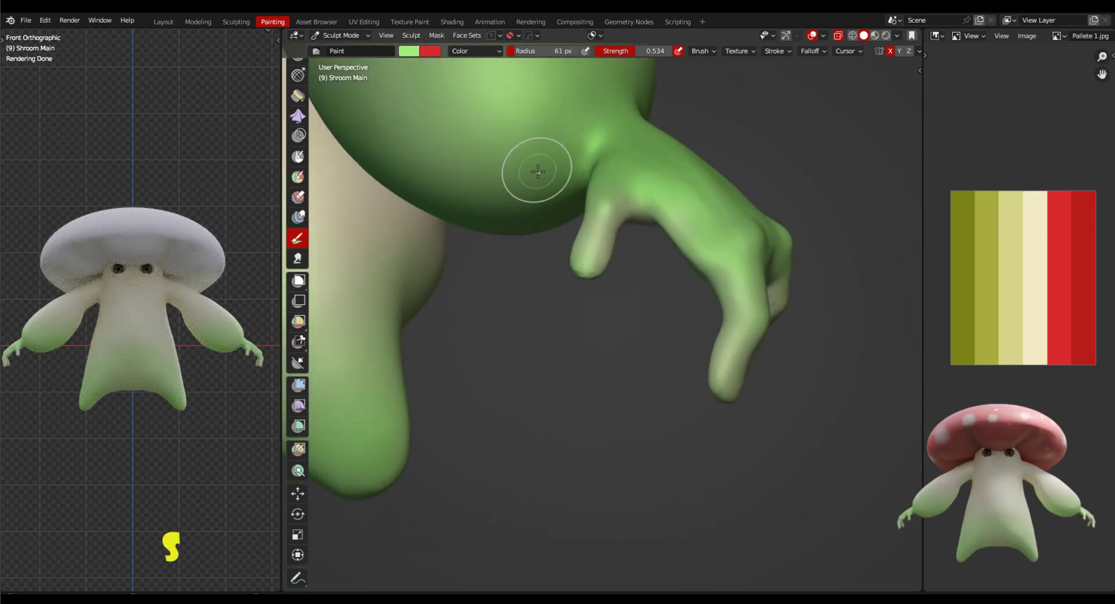
Step: Blend the sampled light green into the thumb and hand with a 41 px brush
middle_drag(631, 199, 616, 205)
key(f)
click(655, 259)
drag(605, 237, 600, 216)
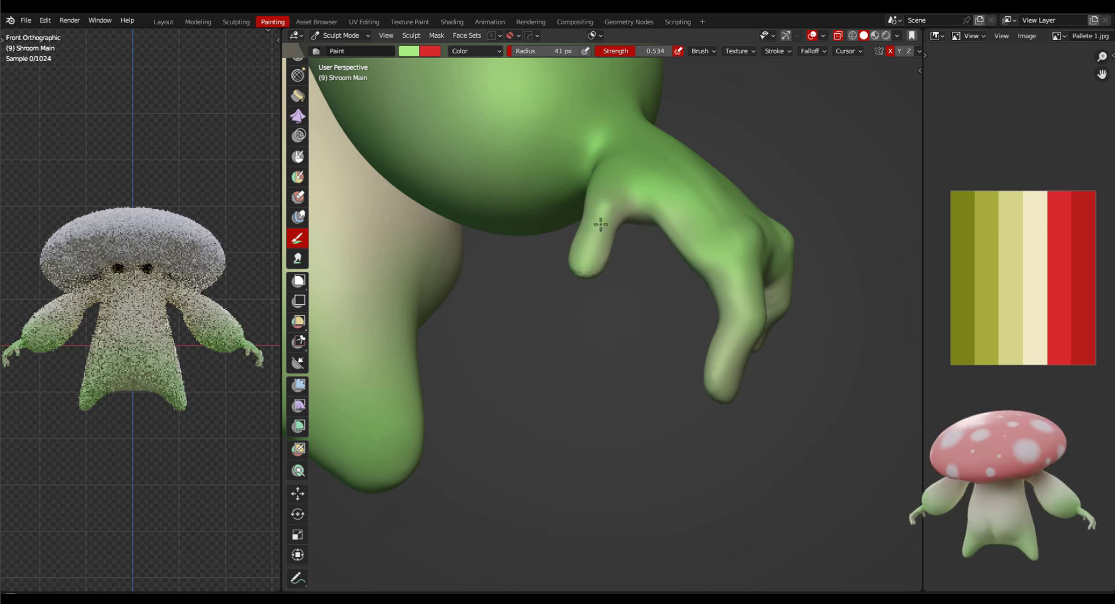
mouse_move(627, 170)
mouse_down()
mouse_move(622, 195)
mouse_move(639, 171)
mouse_move(644, 216)
mouse_up()
Step: Enlarge the brush to 70 px and smooth the green-to-cream transition on the lower body
scroll(749, 313, down, 6)
middle_drag(688, 431, 659, 473)
scroll(660, 472, up, 4)
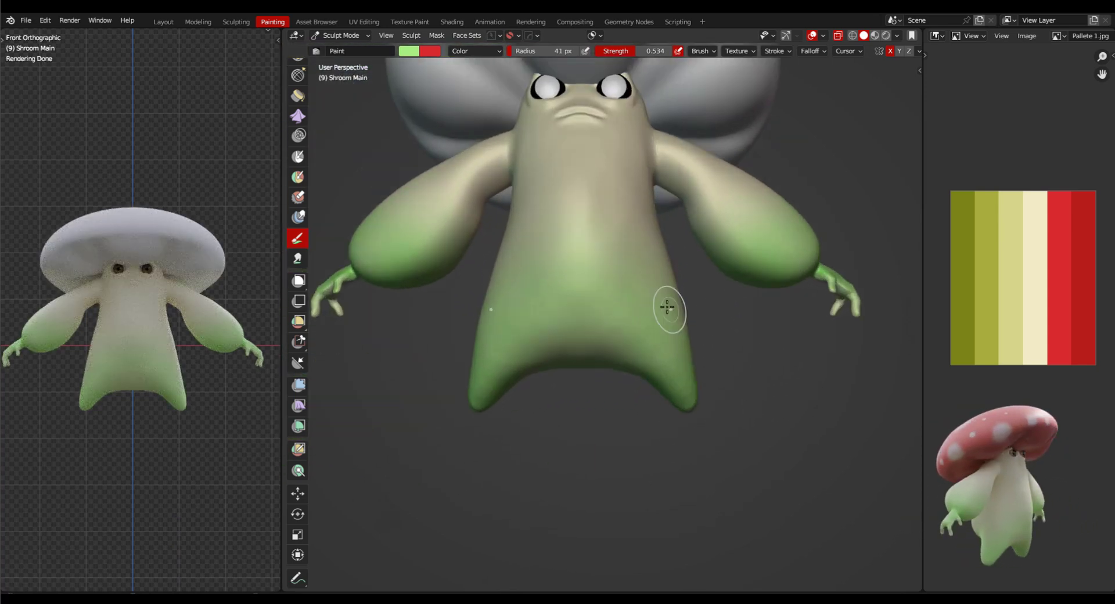
key(f)
click(619, 253)
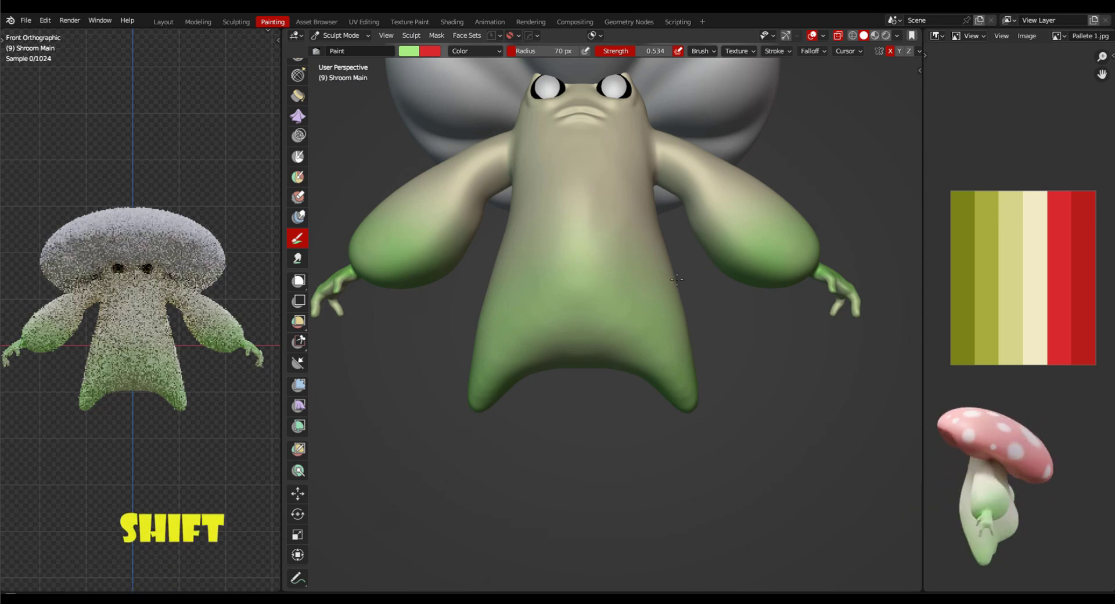
scroll(733, 390, down, 2)
mouse_move(736, 408)
middle_down()
mouse_move(753, 433)
mouse_move(746, 397)
mouse_move(730, 397)
mouse_move(716, 375)
middle_up()
scroll(751, 370, down, 2)
Step: Switch sculpting to the hat in front view and brush light green across its top
key(grave)
click(707, 378)
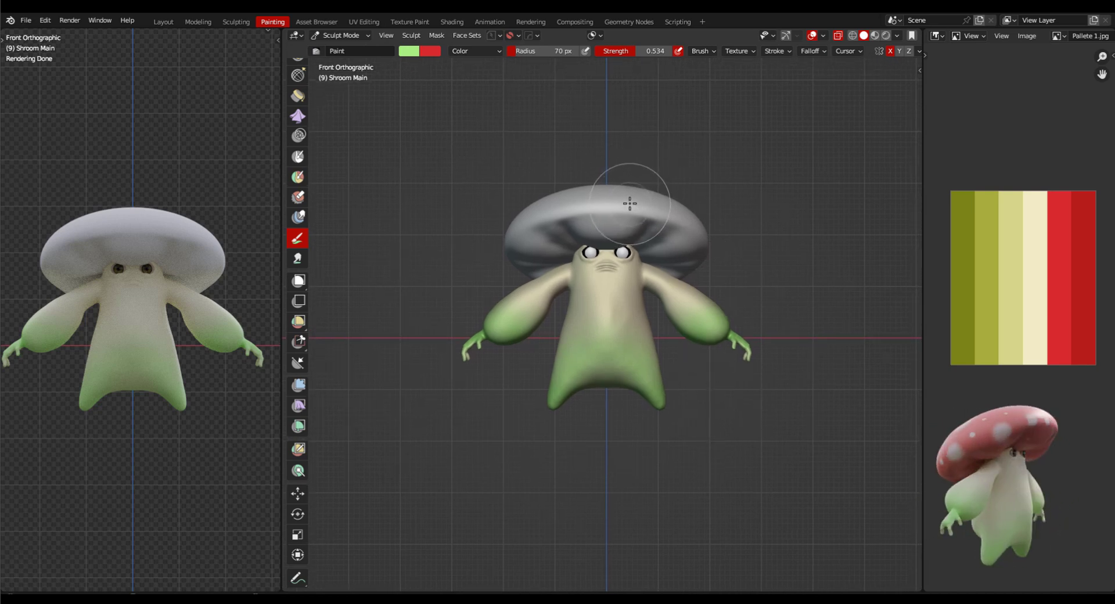
key(alt+q)
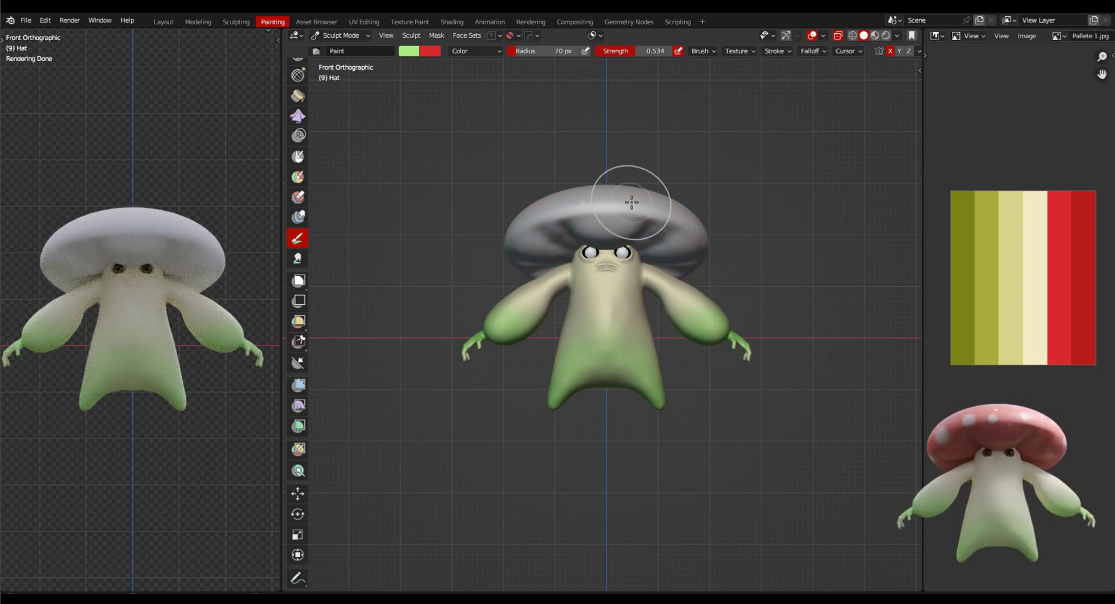
mouse_move(616, 191)
mouse_down()
mouse_move(639, 209)
mouse_move(649, 199)
mouse_move(608, 204)
mouse_move(616, 196)
mouse_up()
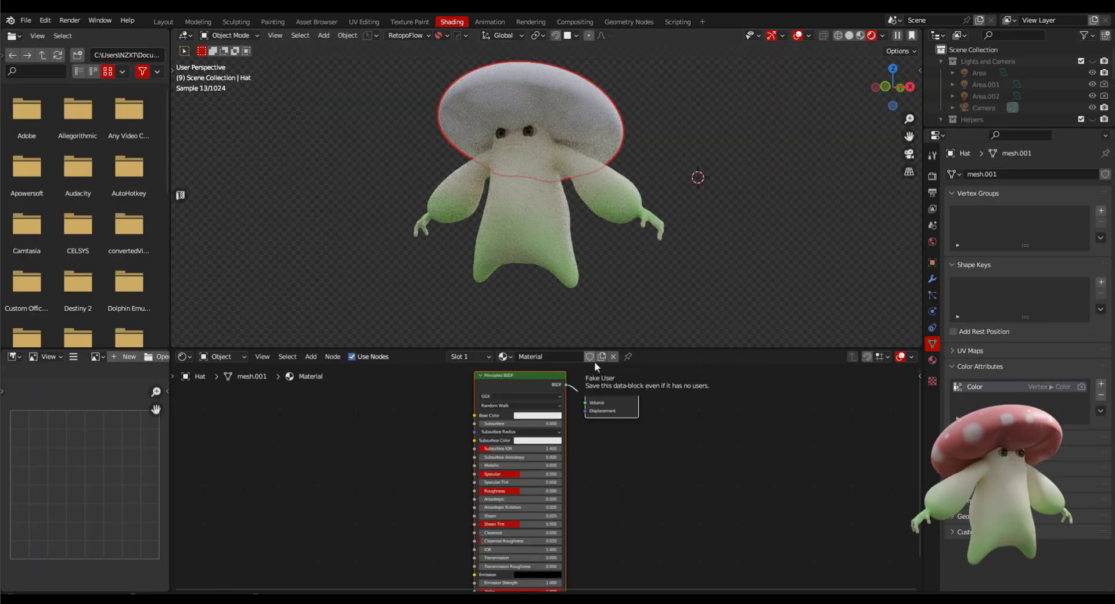
Step: Rename the hat's material to Hat and add a Color Attribute node beside the Principled BSDF
click(554, 354)
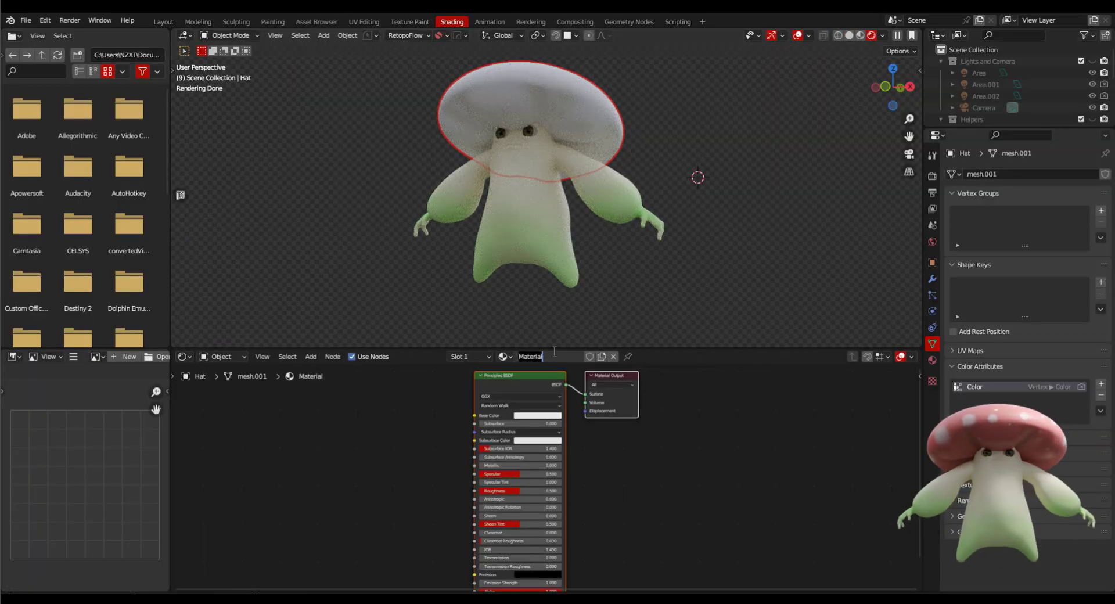
key(Return)
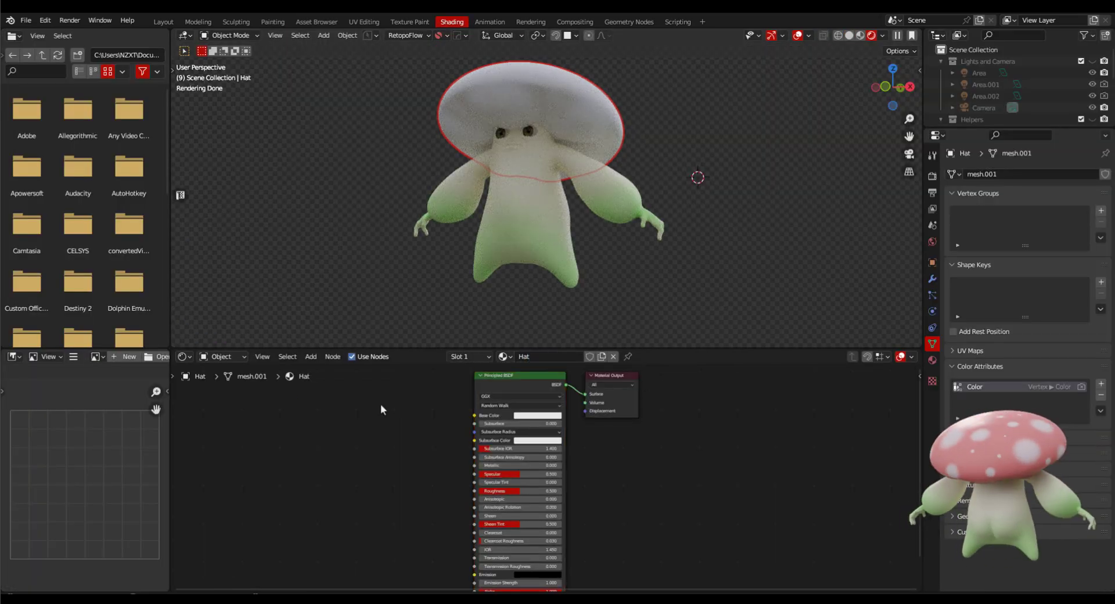
key(shift+a)
click(369, 403)
text(color)
click(416, 463)
click(353, 423)
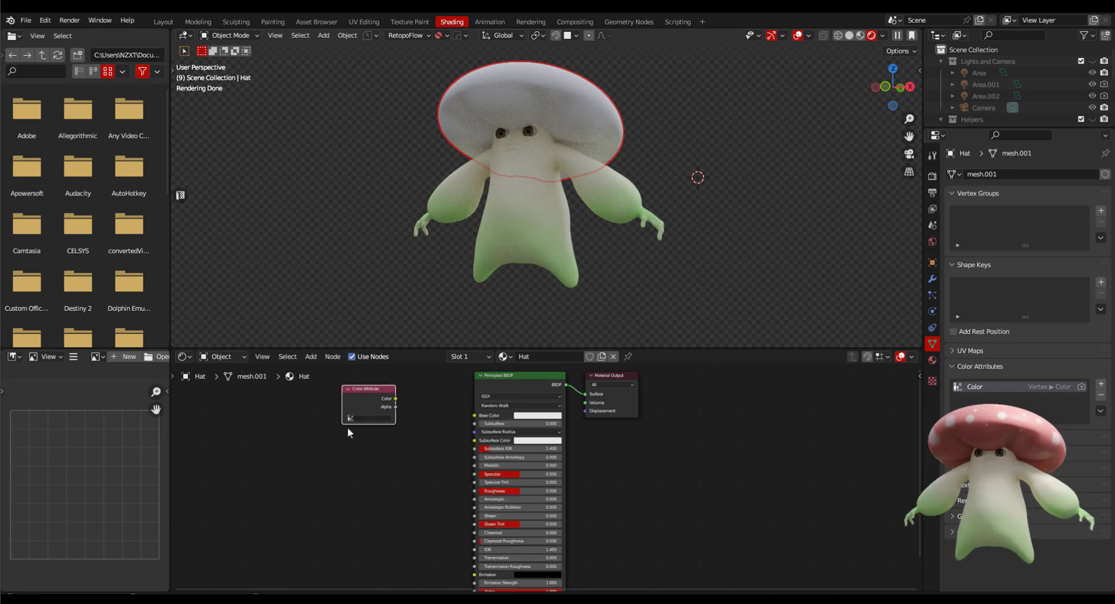
Step: Set the Color Attribute node to the Color attribute and connect its Color output to Base Color
click(353, 420)
click(357, 435)
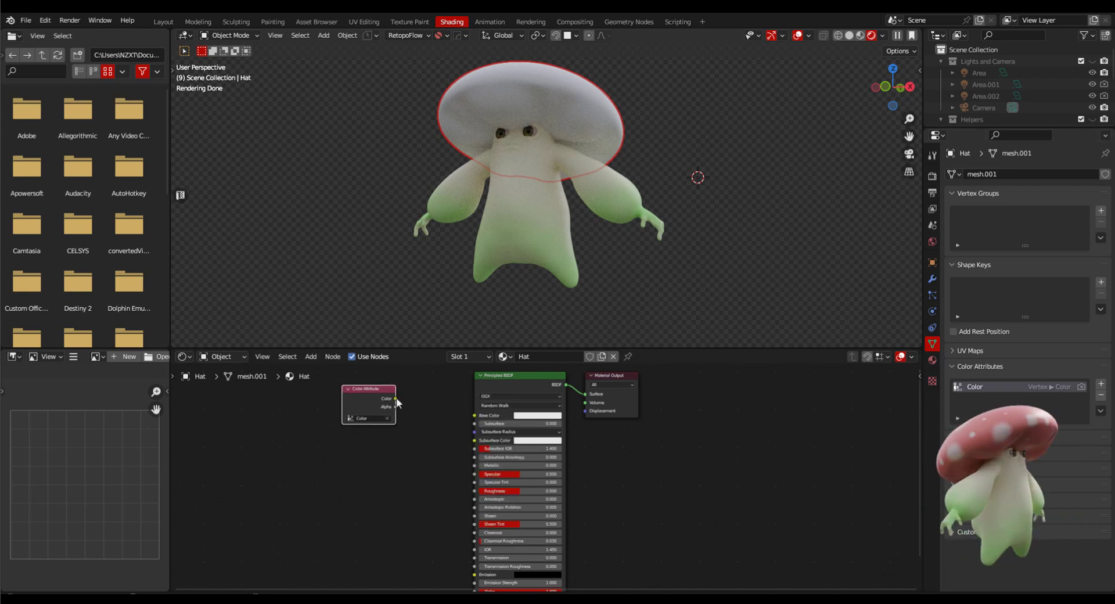
drag(395, 398, 475, 416)
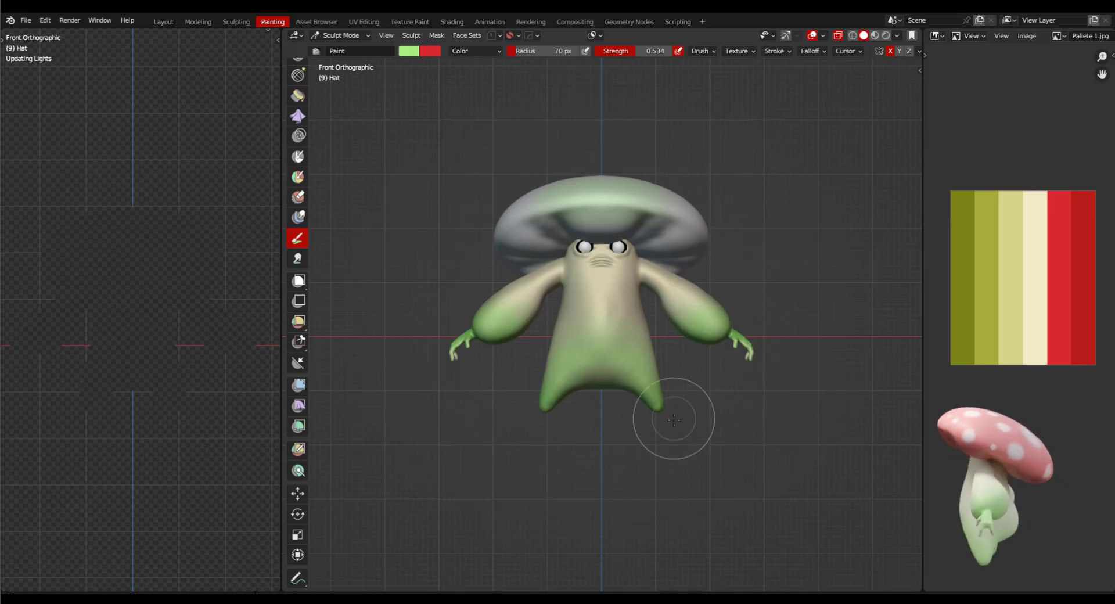
Step: Switch to the Color Filter, sample the palette's bright red stripe and try filling the hat with it
mouse_move(713, 390)
shift+middle_down()
mouse_move(688, 422)
mouse_move(692, 394)
mouse_move(716, 398)
shift+middle_up()
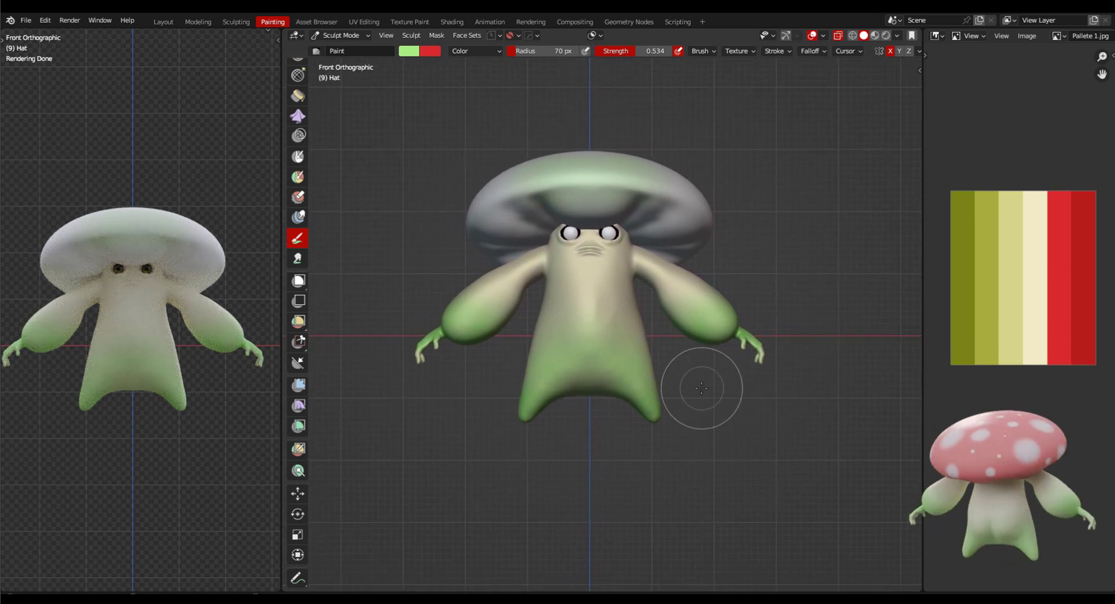
click(299, 428)
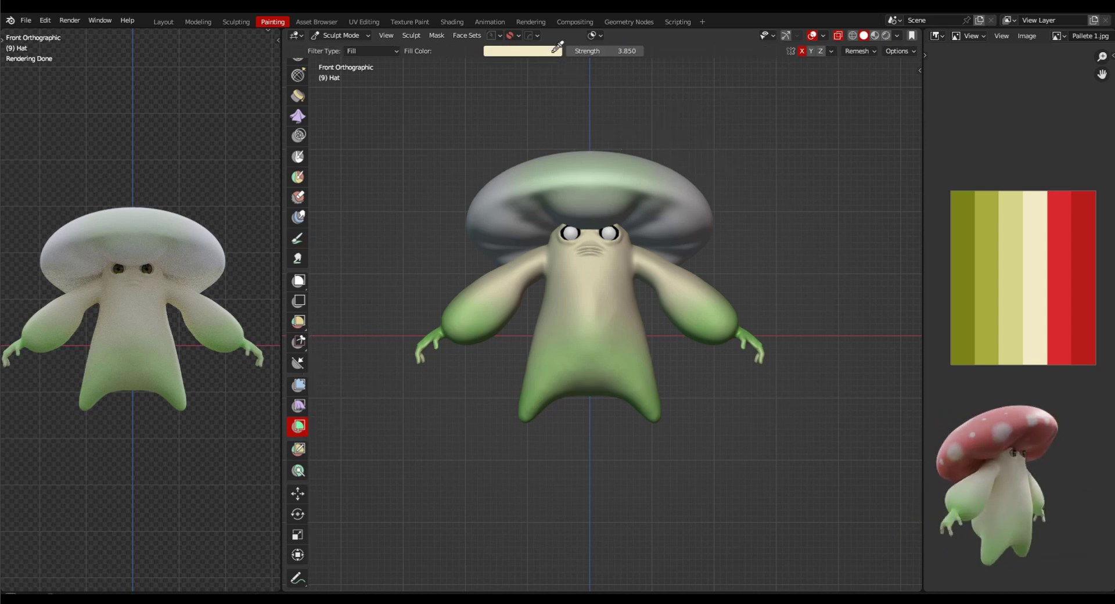
click(1068, 247)
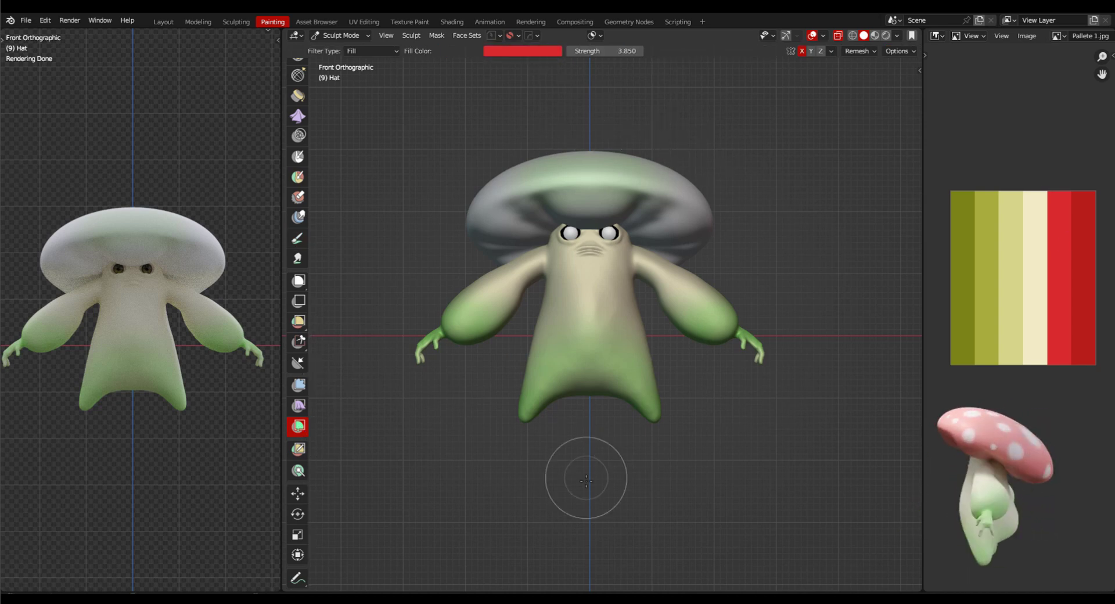
click(727, 443)
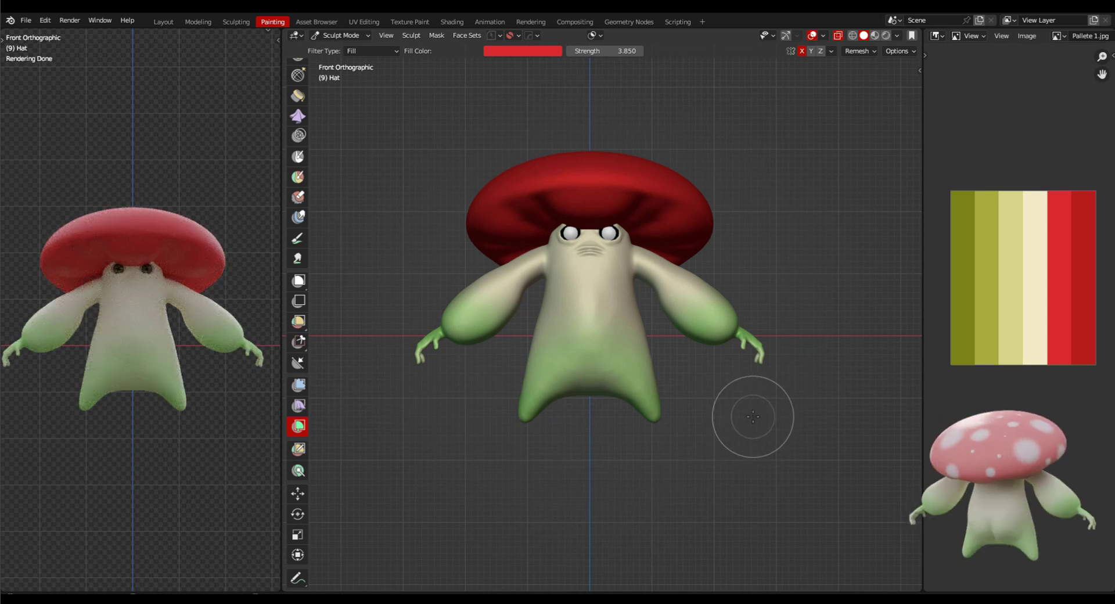
Step: Undo the red fill, lighten the fill colour to a soft salmon red and fill the hat with it
key(ctrl+z)
click(523, 50)
drag(584, 77, 583, 67)
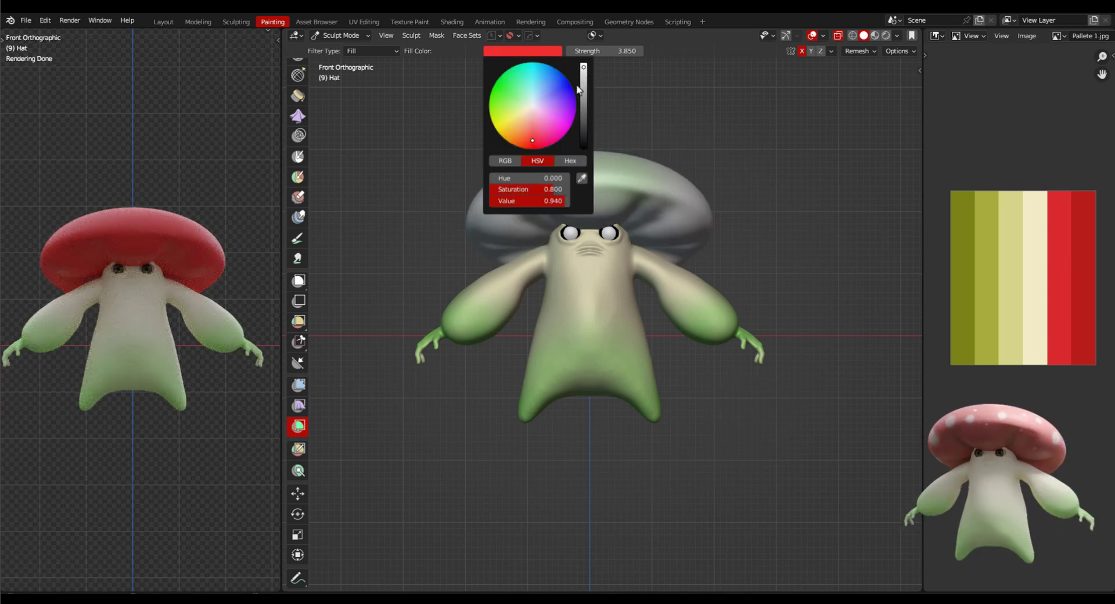
drag(652, 485, 851, 441)
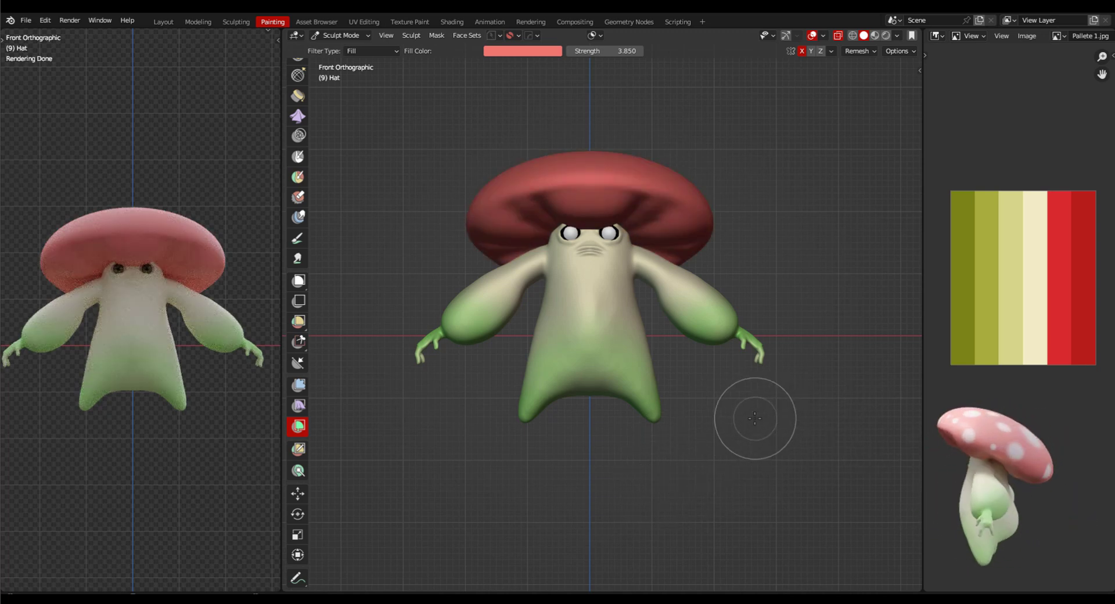
middle_drag(215, 444, 61, 475)
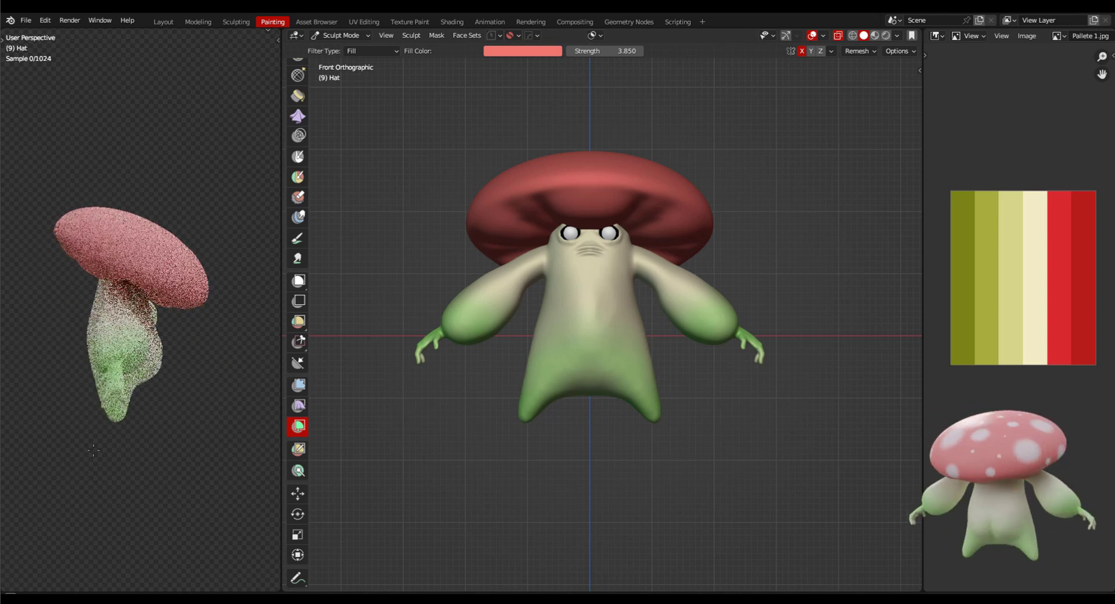
key(KP_1)
Step: Isolate the hat in local view from Object Mode and view it from below
middle_drag(747, 360, 730, 302)
scroll(694, 341, down, 1)
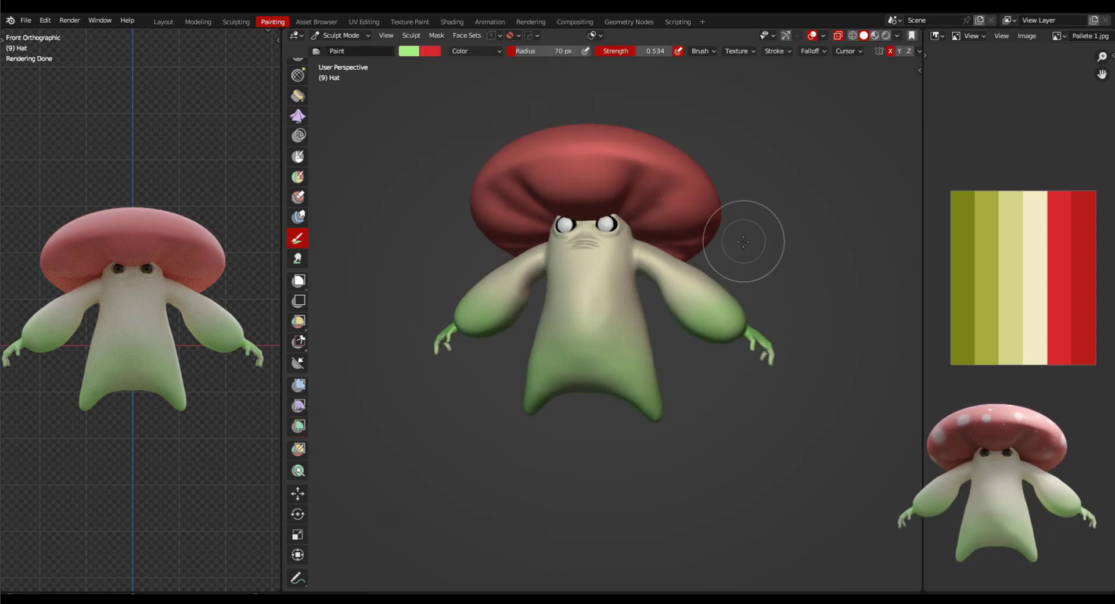
mouse_move(744, 241)
middle_down()
mouse_move(777, 236)
mouse_move(734, 294)
mouse_move(762, 282)
middle_up()
key(ctrl+Tab)
key(KP_Divide)
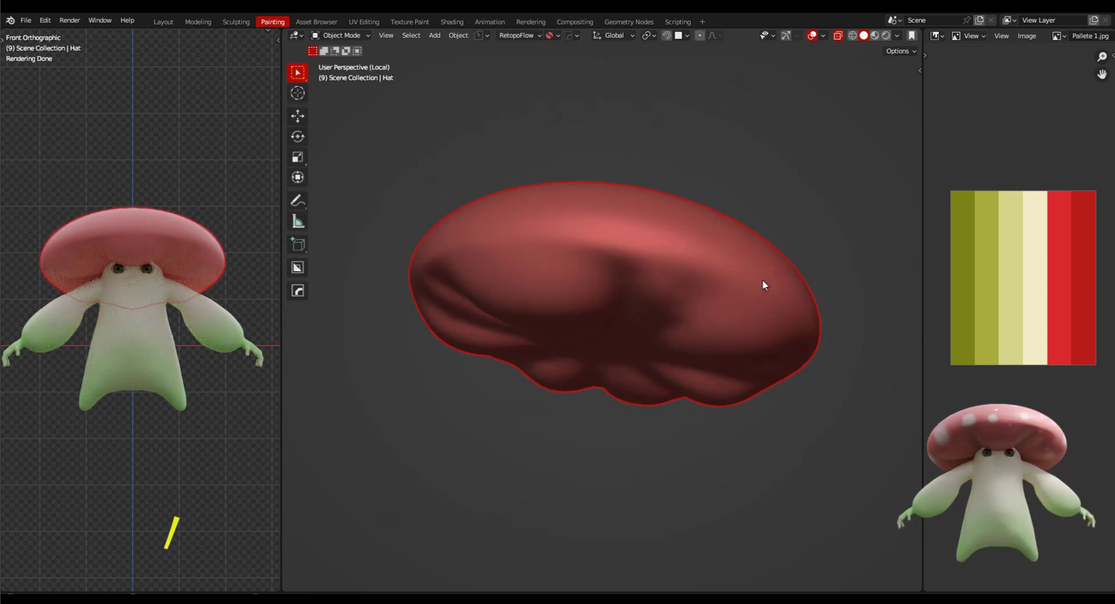
middle_drag(751, 347, 776, 302)
key(grave)
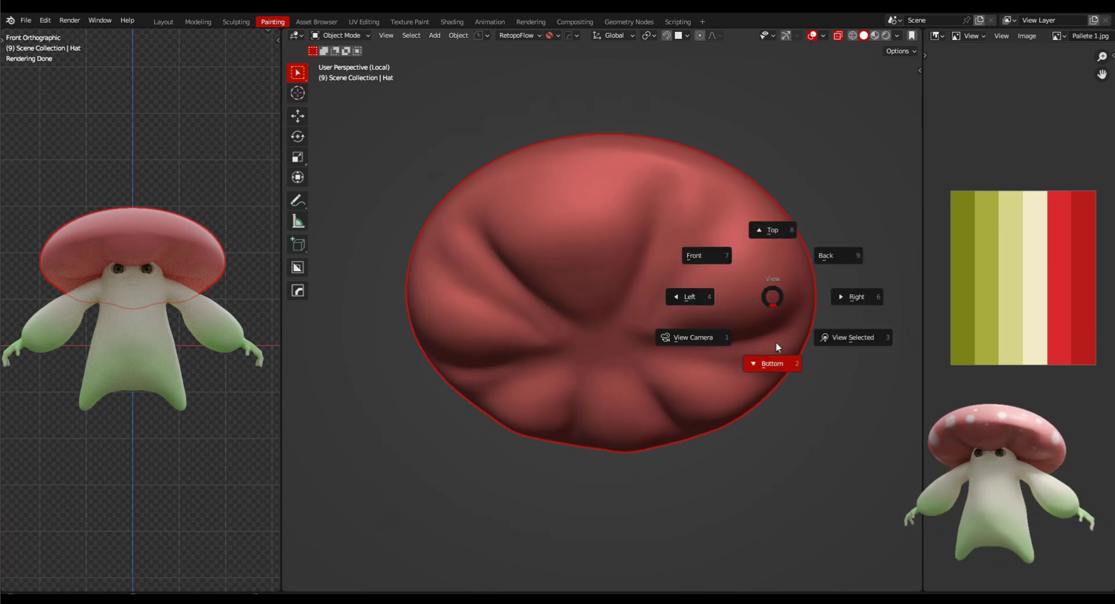
click(774, 361)
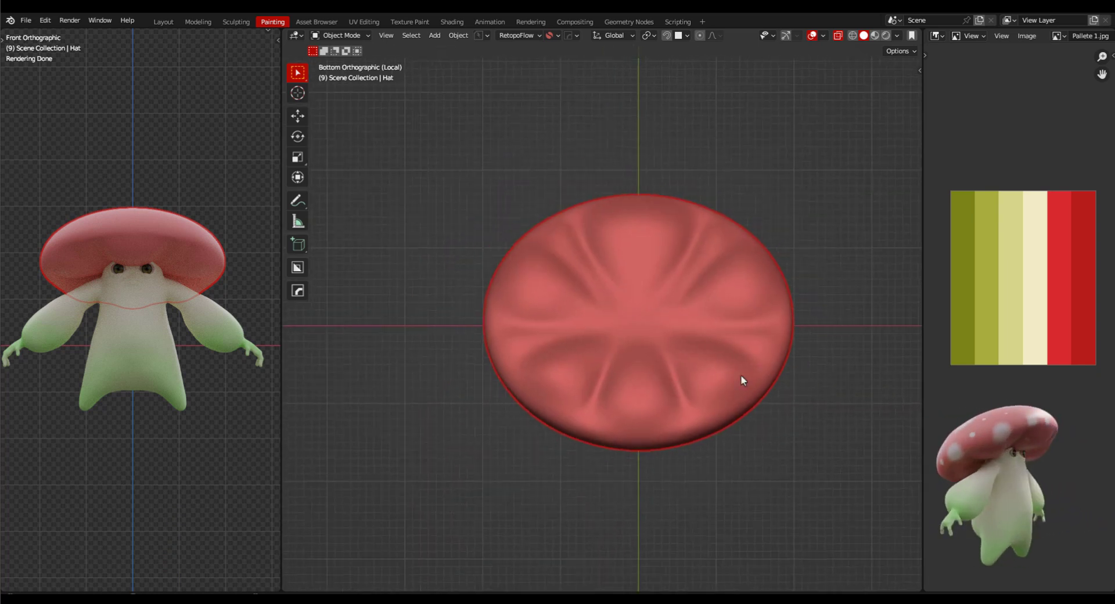
shift+middle_drag(795, 340, 730, 331)
Step: Return to Sculpt Mode and mask the hat's underside with the Mask brush at 45 px and strength 1.570
key(ctrl+Tab)
key(space)
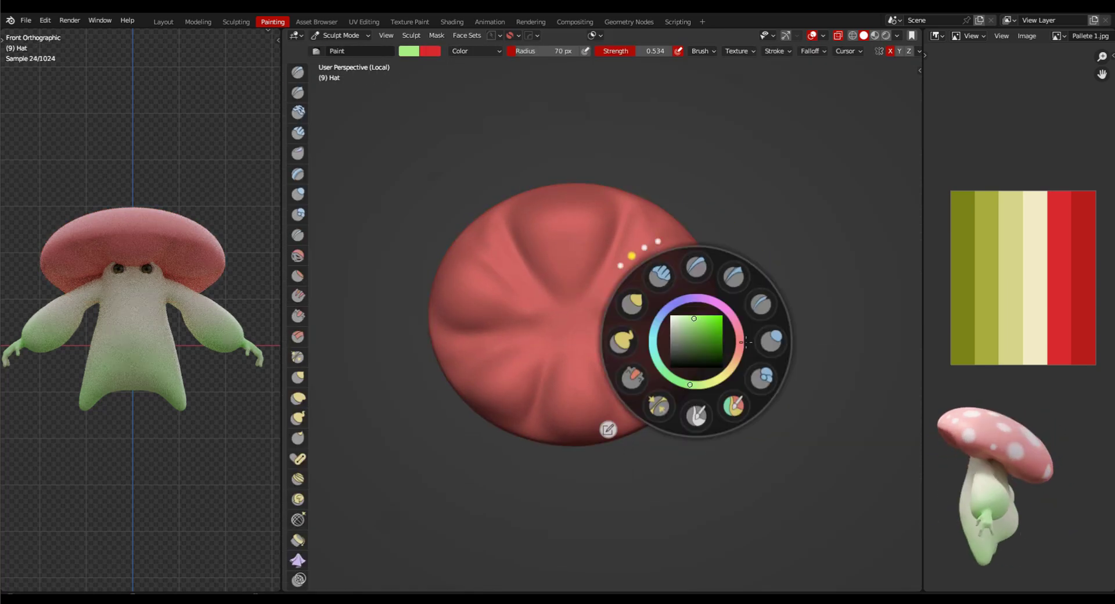
click(698, 417)
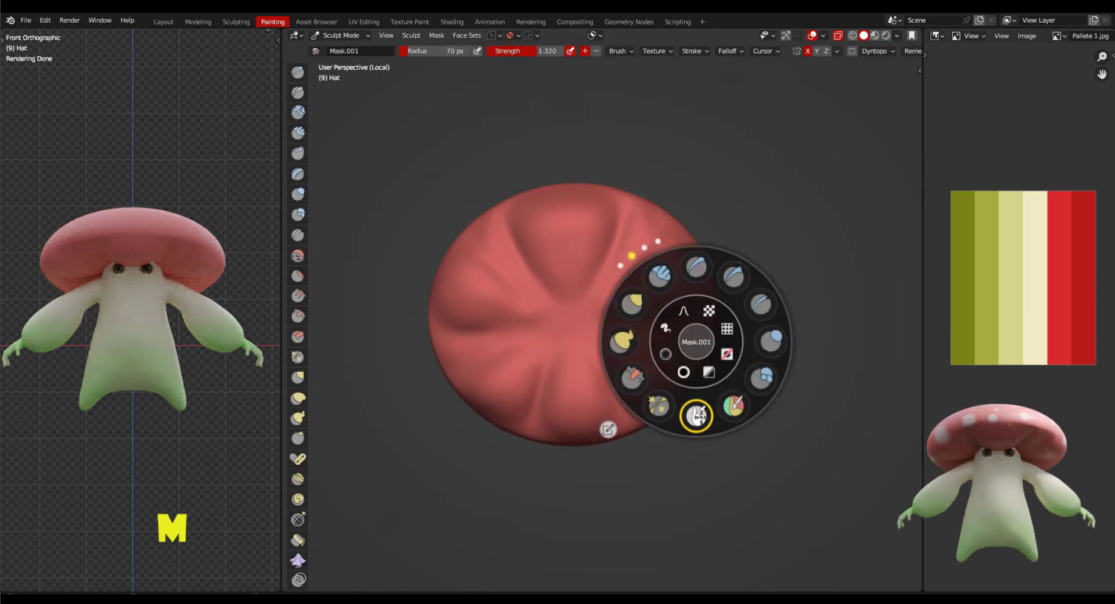
drag(697, 341, 722, 342)
drag(633, 314, 607, 378)
mouse_move(609, 384)
middle_down()
mouse_move(647, 353)
mouse_move(633, 308)
mouse_move(656, 360)
mouse_move(651, 290)
middle_up()
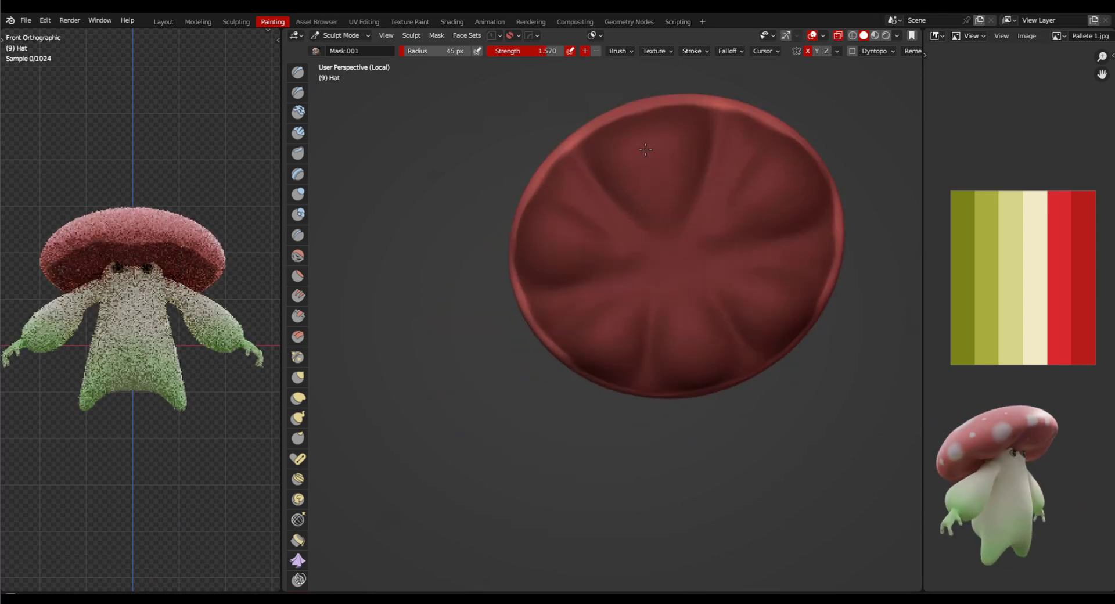
Step: Leave local view, return to the front view and invert the hat's mask
key(KP_Divide)
middle_drag(580, 180, 660, 303)
key(KP_1)
key(w)
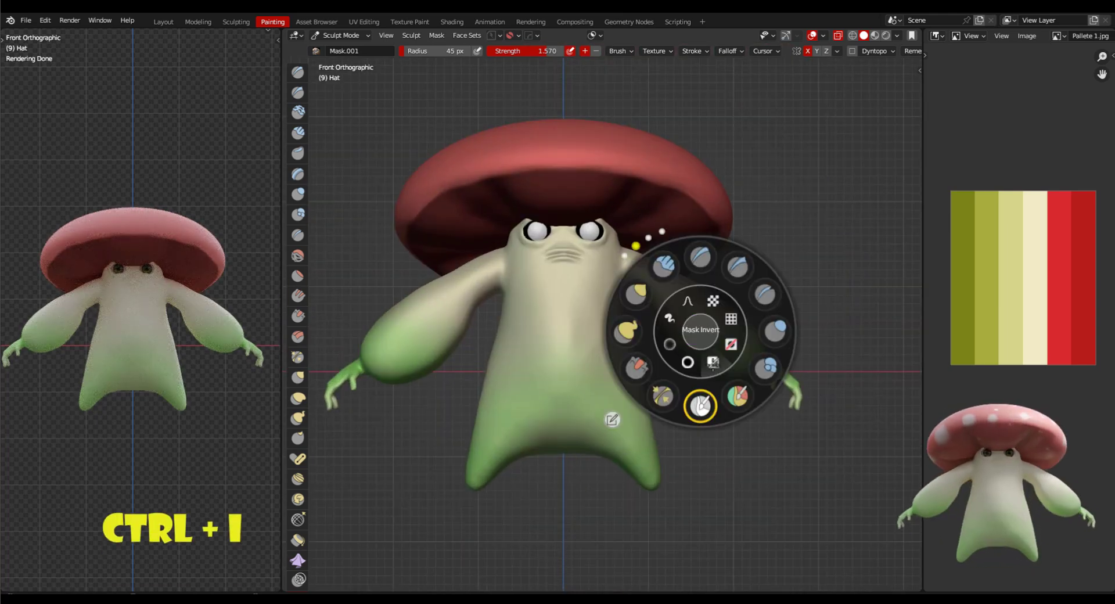
key(ctrl+i)
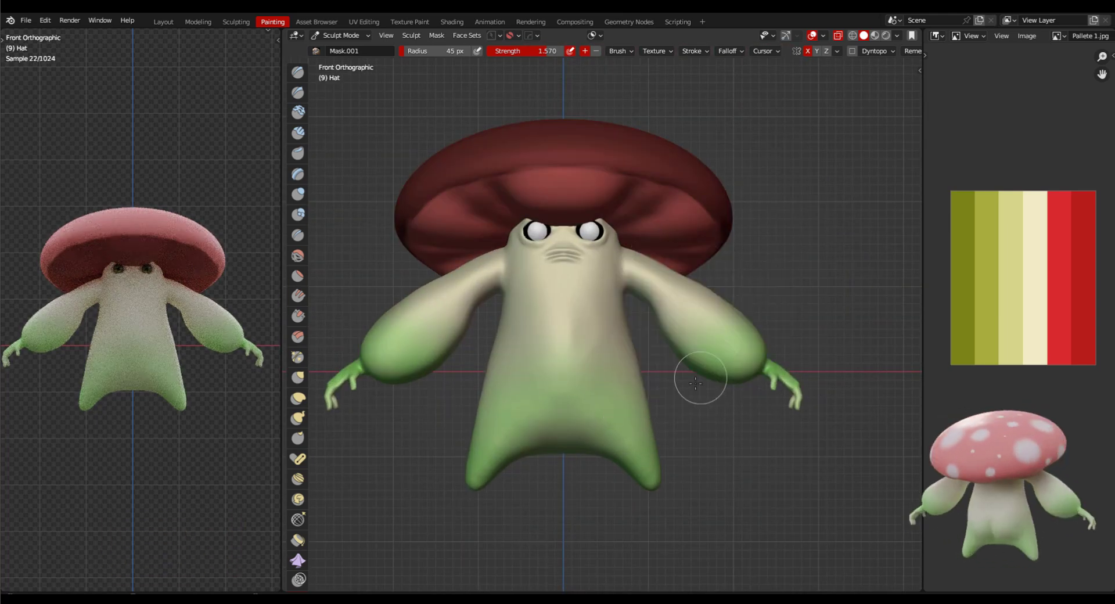
Step: Darken the Color Filter's fill colour to a deeper brick red and fill the hat's unmasked underside with it
scroll(299, 407, down, 10)
click(298, 456)
scroll(652, 357, up, 1)
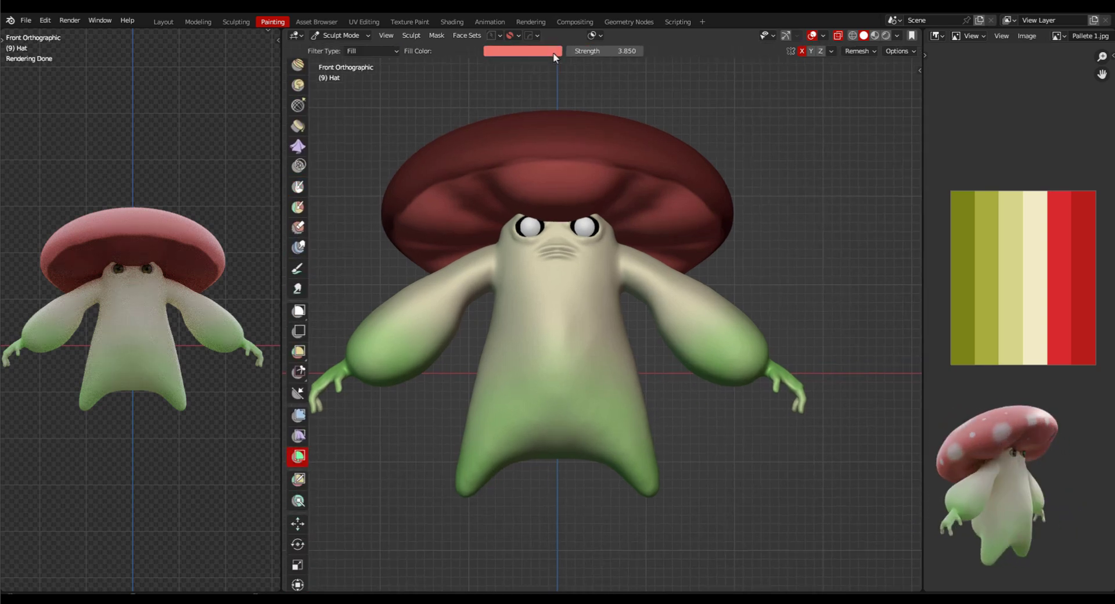
click(554, 51)
drag(587, 79, 585, 99)
drag(693, 457, 857, 426)
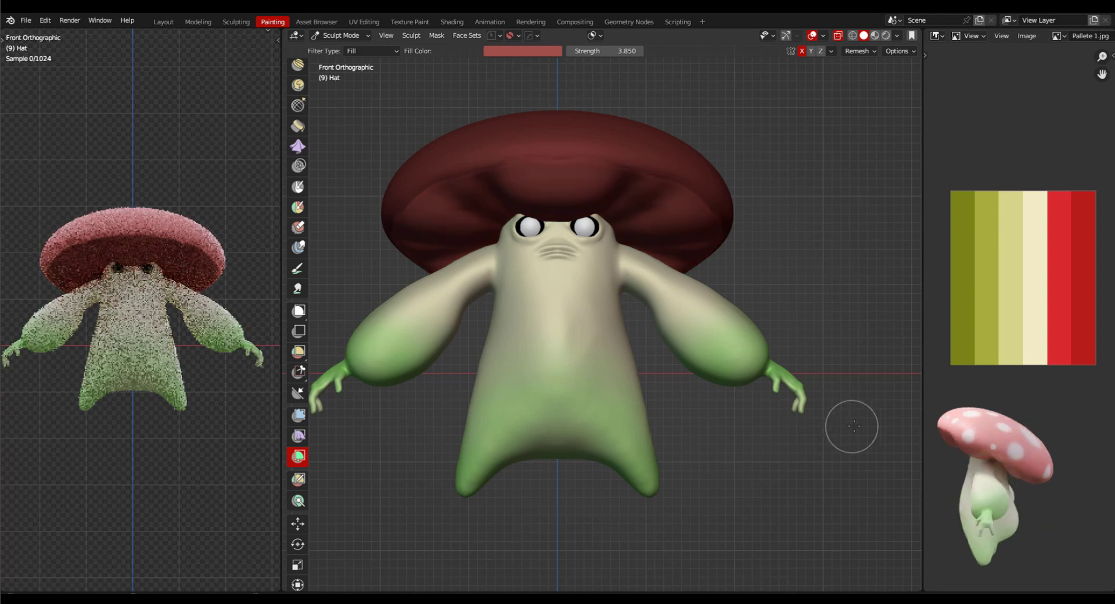
Step: Clear the mask from the whole hat
mouse_move(250, 443)
middle_down()
mouse_move(227, 410)
mouse_move(237, 438)
middle_up()
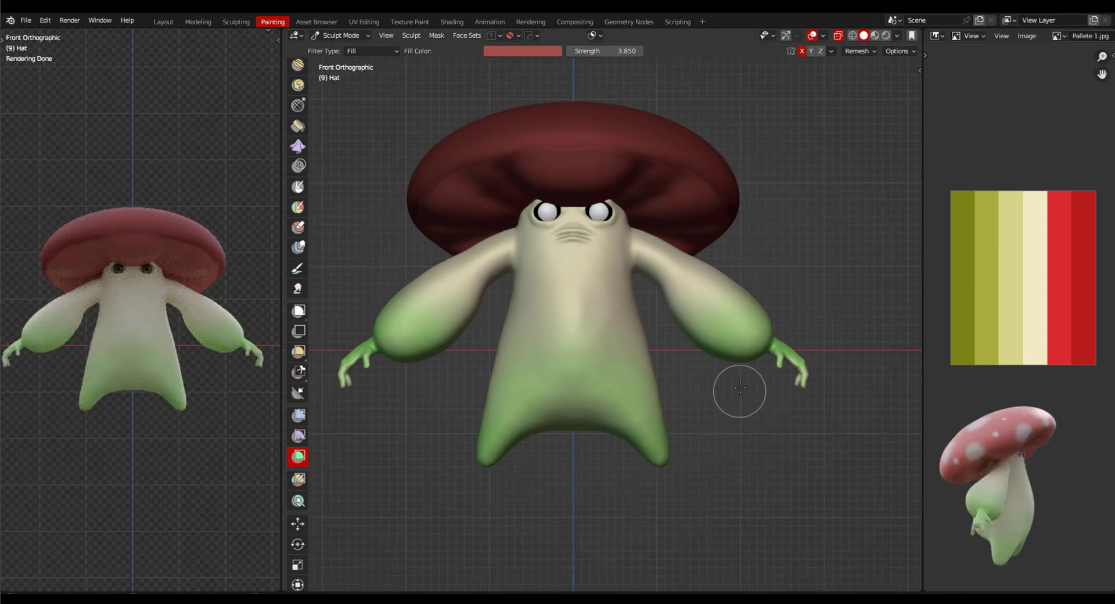
key(ctrl+m)
click(744, 383)
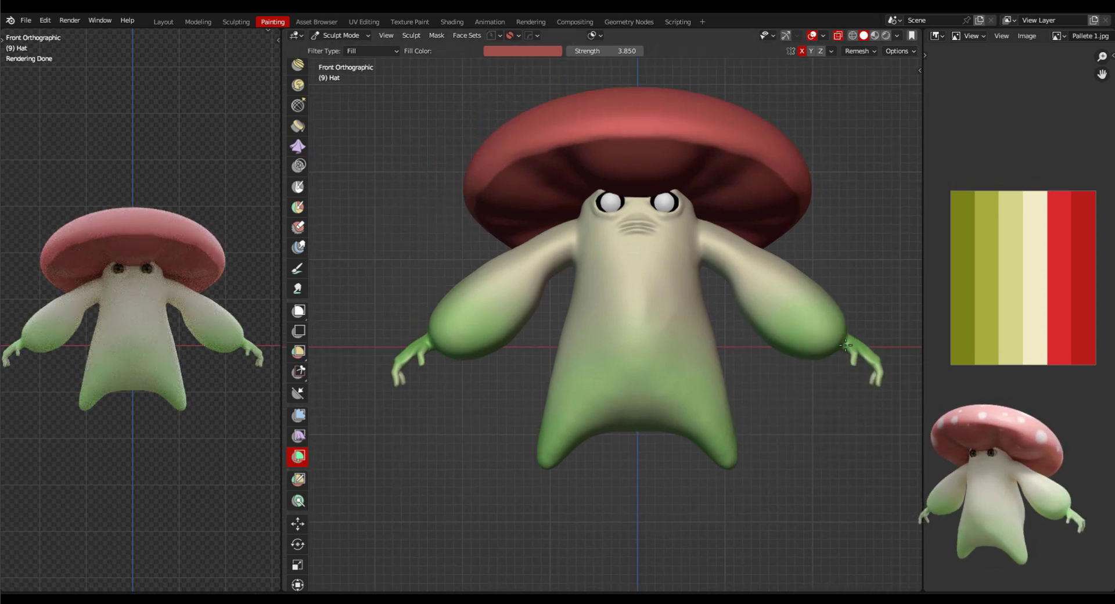
Step: Blend the colour border around the hat's underside with the Smear brush at 45 px and strength 0.455
scroll(687, 123, up, 1)
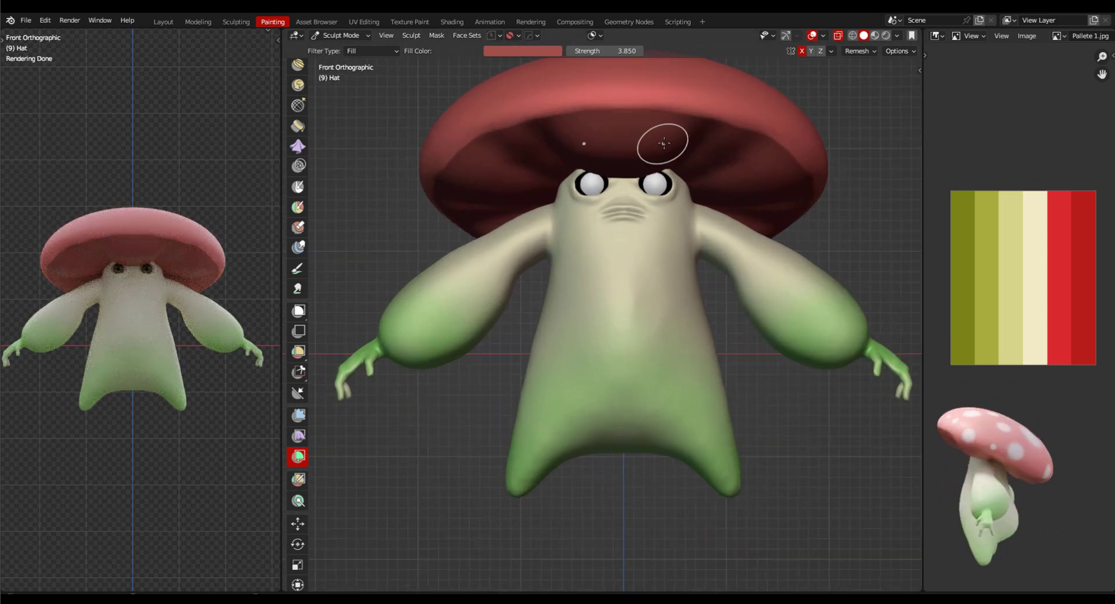
click(298, 288)
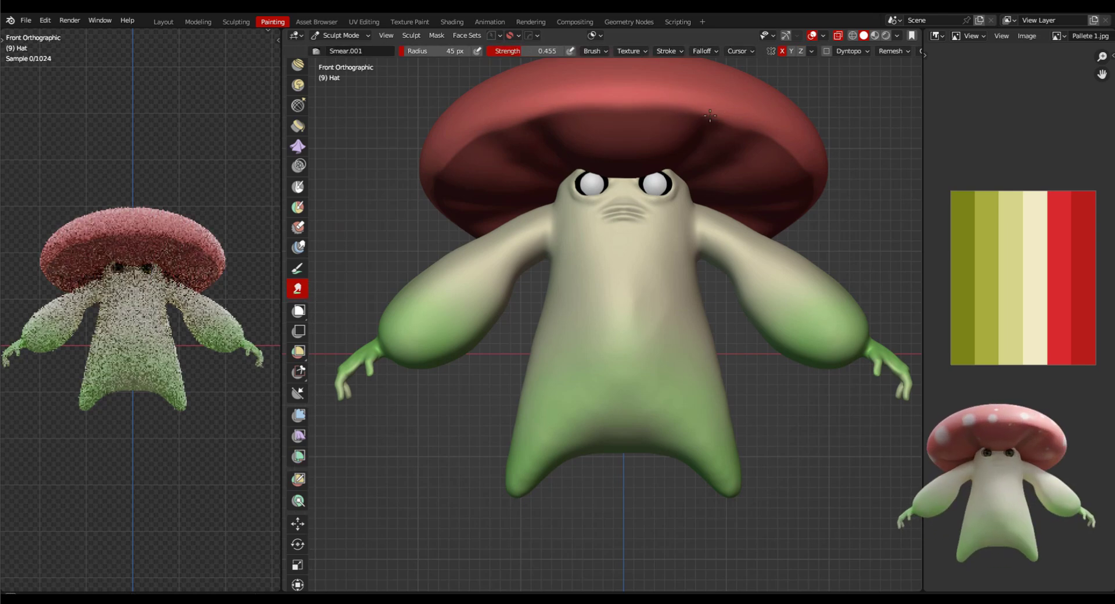
middle_drag(798, 157, 795, 216)
drag(795, 216, 767, 194)
mouse_move(866, 465)
middle_down()
mouse_move(822, 468)
mouse_move(749, 442)
middle_up()
scroll(750, 442, up, 1)
drag(617, 205, 607, 195)
middle_drag(675, 173, 632, 444)
scroll(698, 377, down, 3)
key(KP_1)
Step: Switch to the Paint brush and set its stroke method to Anchored
mouse_move(707, 369)
middle_down()
mouse_move(693, 375)
mouse_move(722, 373)
mouse_move(700, 373)
mouse_move(732, 339)
mouse_move(710, 340)
mouse_move(709, 305)
middle_up()
click(298, 268)
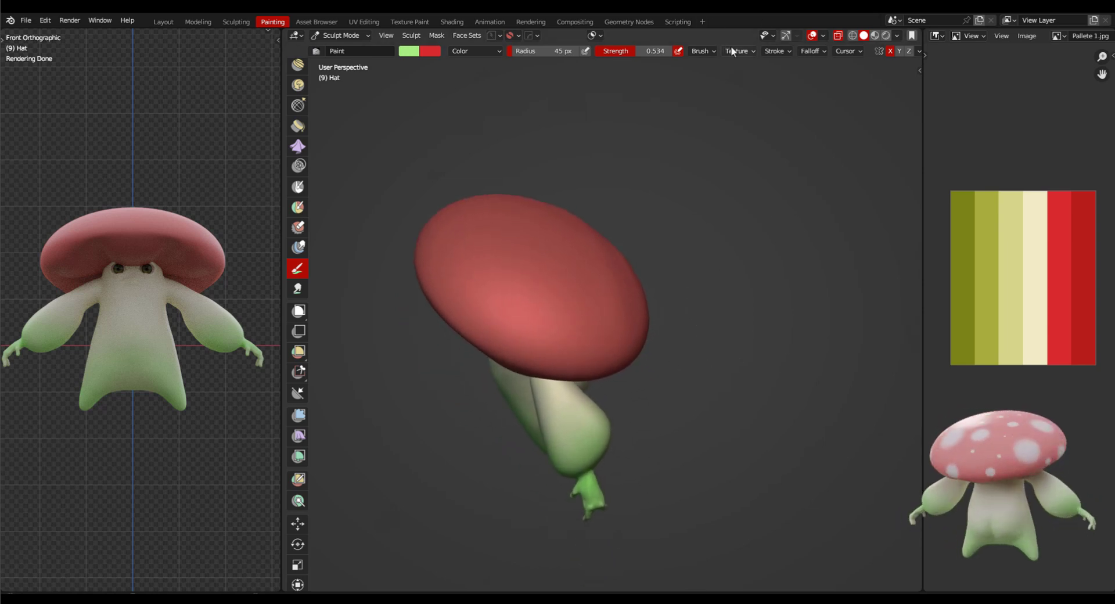
click(788, 53)
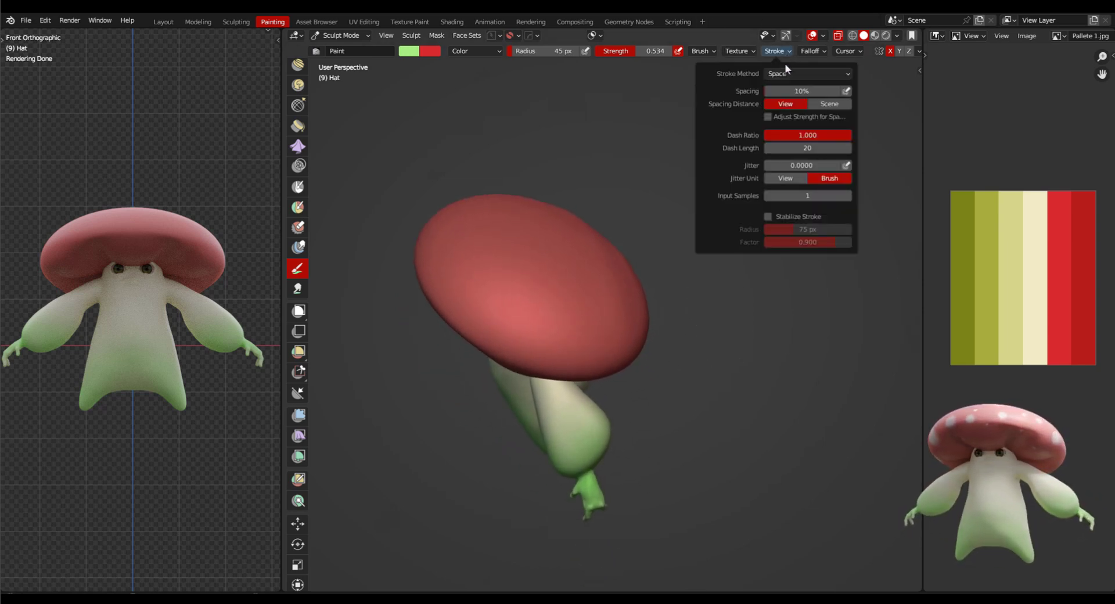
click(846, 73)
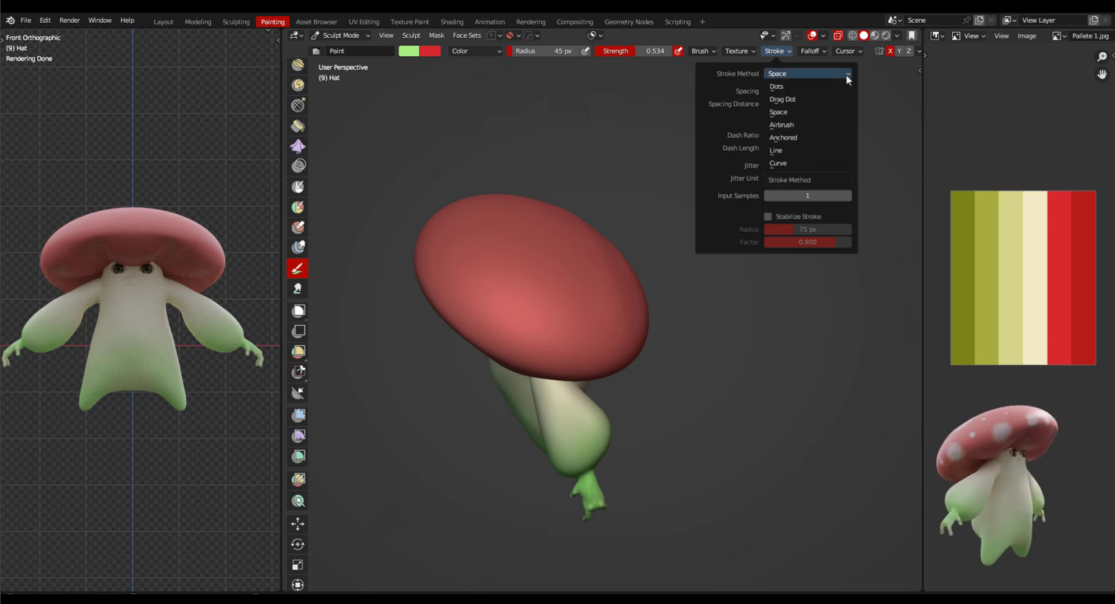
click(798, 138)
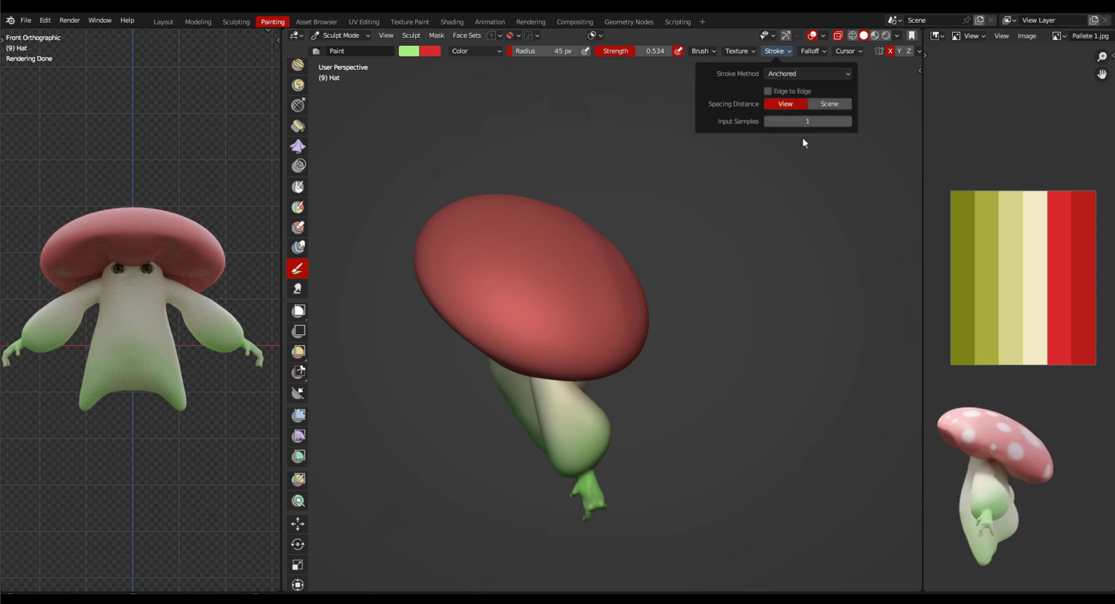
Step: Try anchored dots in light green and the palette's cream on the hat, undoing each one
drag(560, 286, 567, 289)
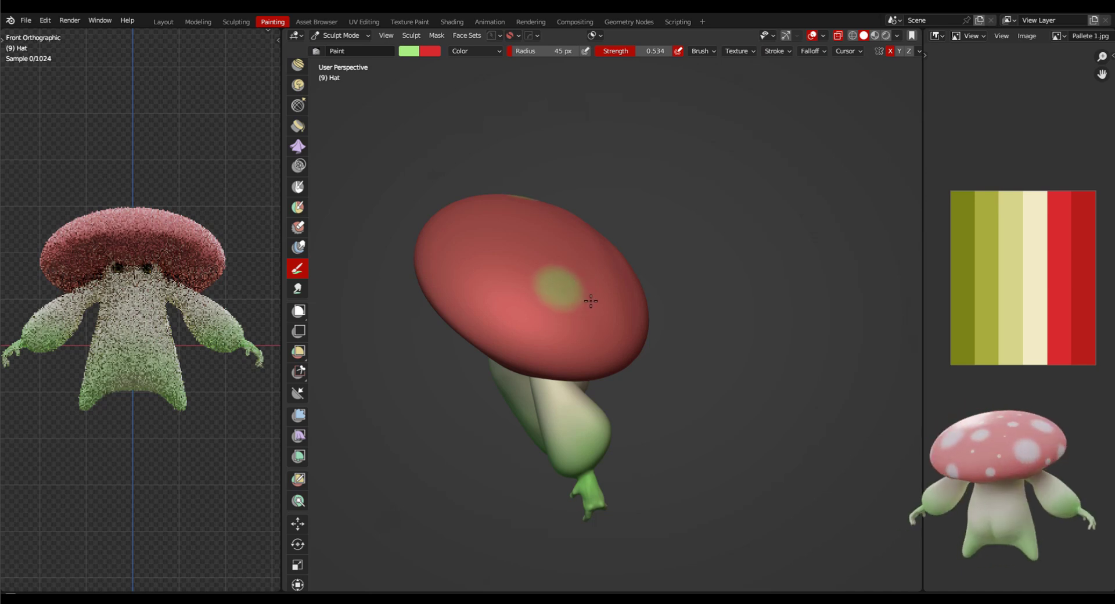
key(ctrl+z)
key(ctrl+z)
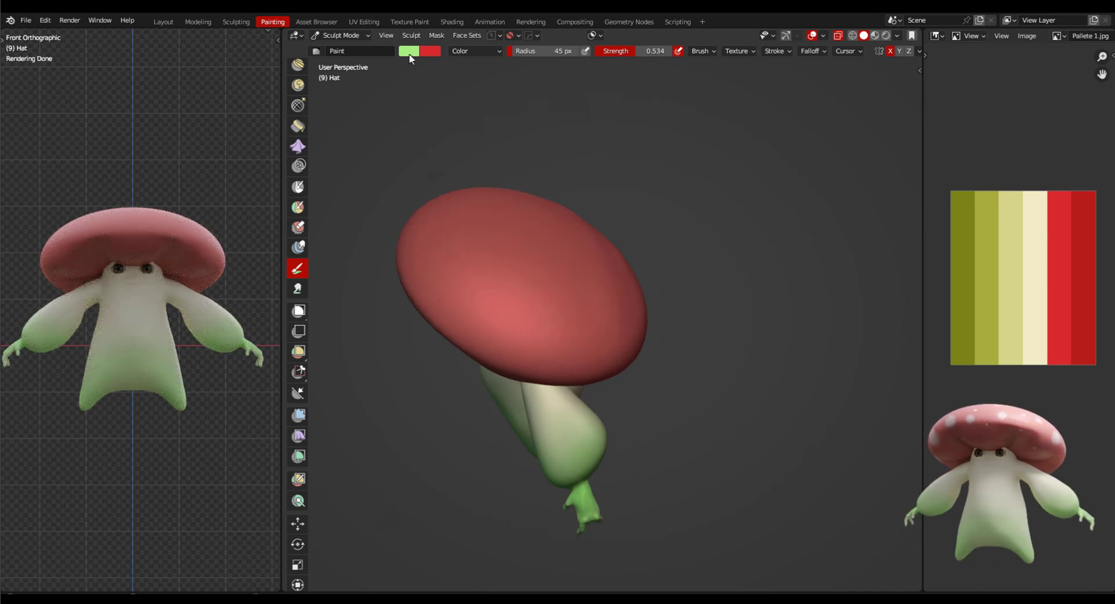
click(1041, 241)
drag(571, 308, 577, 316)
key(ctrl+z)
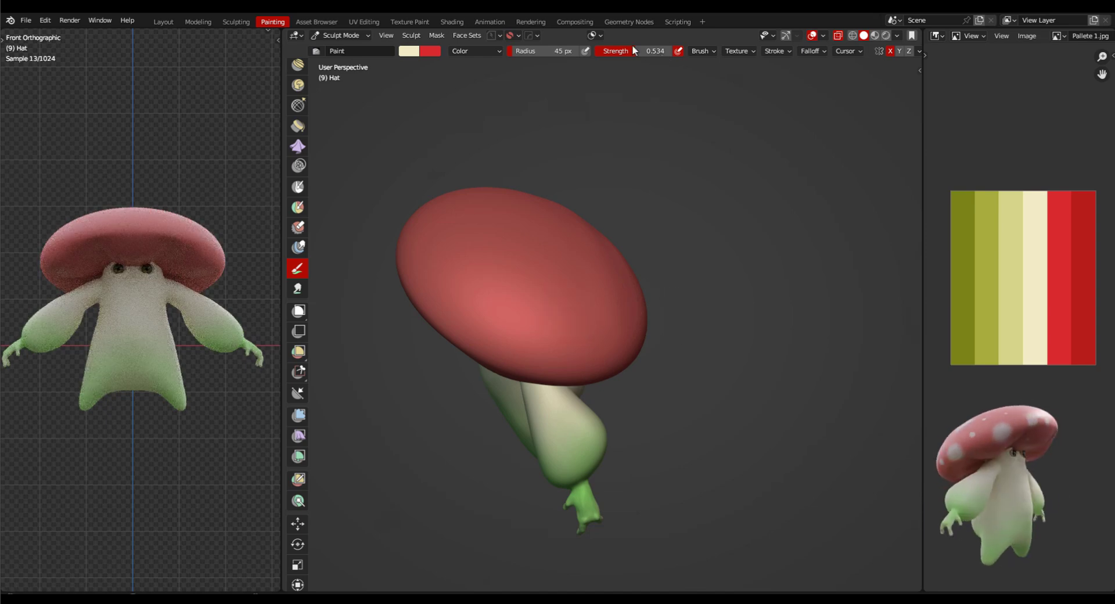
Step: Set the Paint brush's strength to 0.956 and its colour to pale pink, testing and undoing dots on the hat
click(561, 298)
mouse_move(561, 299)
middle_down()
mouse_move(792, 323)
mouse_move(714, 311)
middle_up()
key(ctrl+z)
click(409, 52)
click(448, 112)
click(544, 324)
middle_drag(561, 345, 789, 332)
key(ctrl+z)
Step: Try pale pink dots on the front of the hat and undo them
shift+middle_drag(661, 395, 755, 261)
drag(713, 118, 709, 128)
key(ctrl+z)
mouse_move(727, 356)
middle_down()
mouse_move(708, 384)
mouse_move(747, 331)
mouse_move(651, 228)
middle_up()
click(651, 228)
key(ctrl+z)
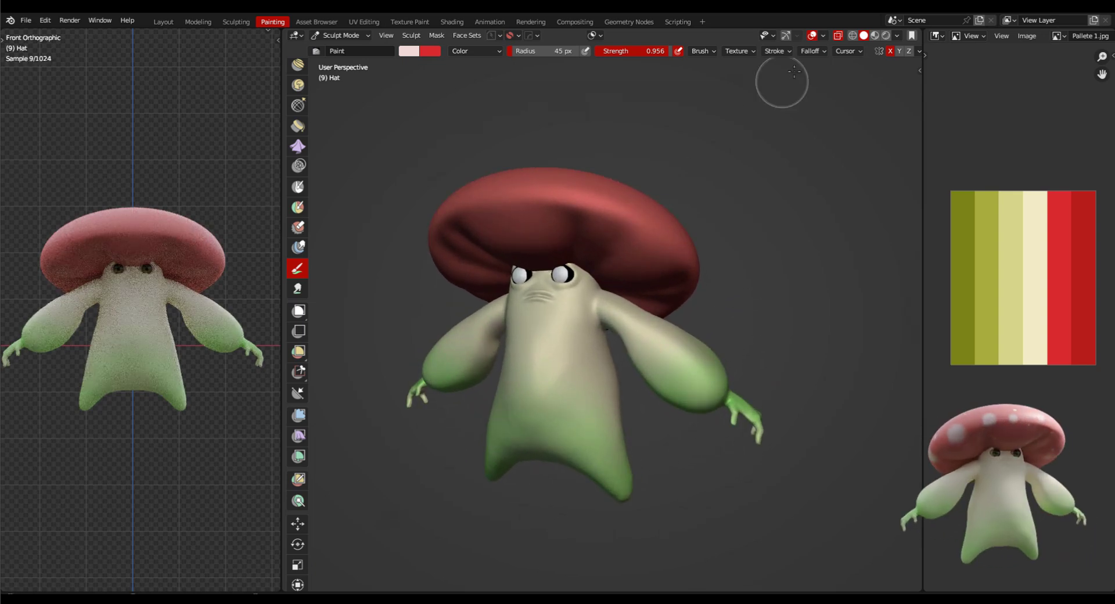
Step: Try the Sphere brush falloff with a dot on the hat's front rim and undo the dot
click(821, 52)
click(841, 72)
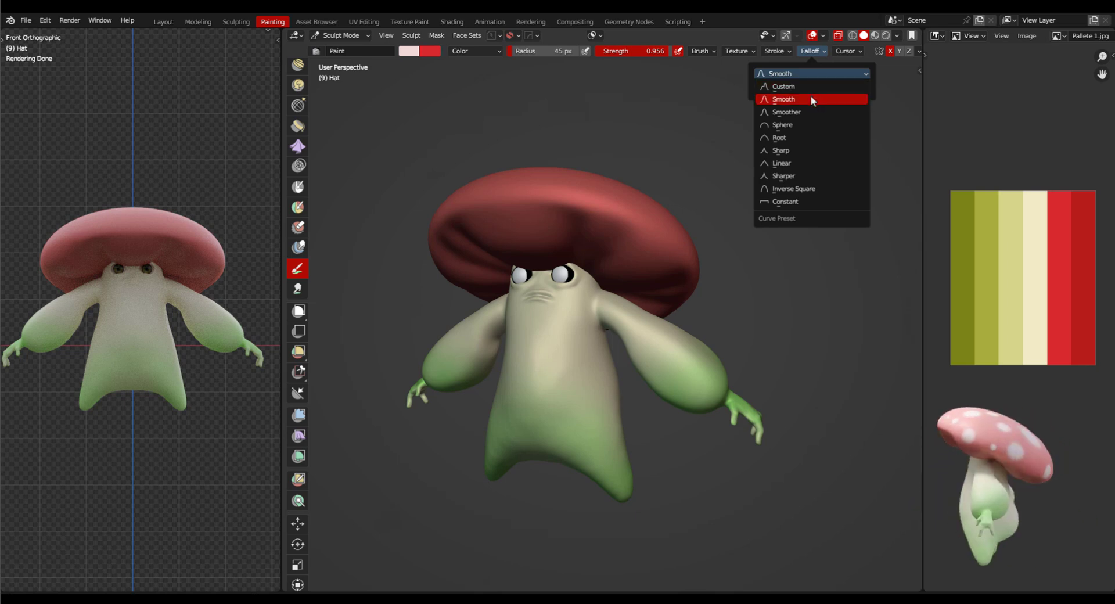
click(796, 124)
click(629, 217)
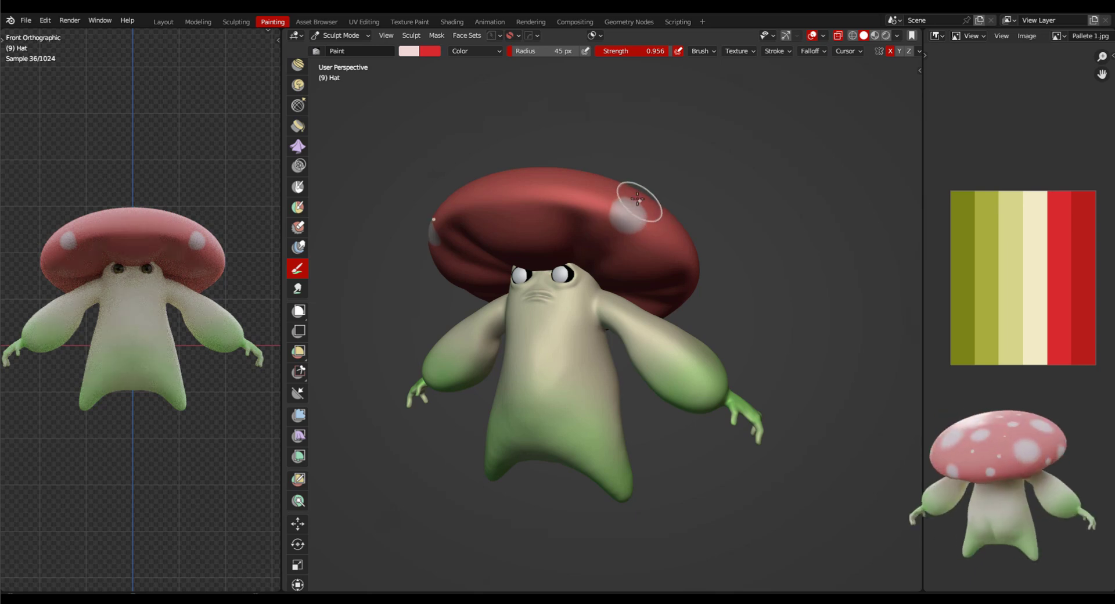
key(ctrl+z)
Step: Try the Sharp brush falloff with a dot on the hat's front rim and undo the dot
click(813, 52)
click(811, 72)
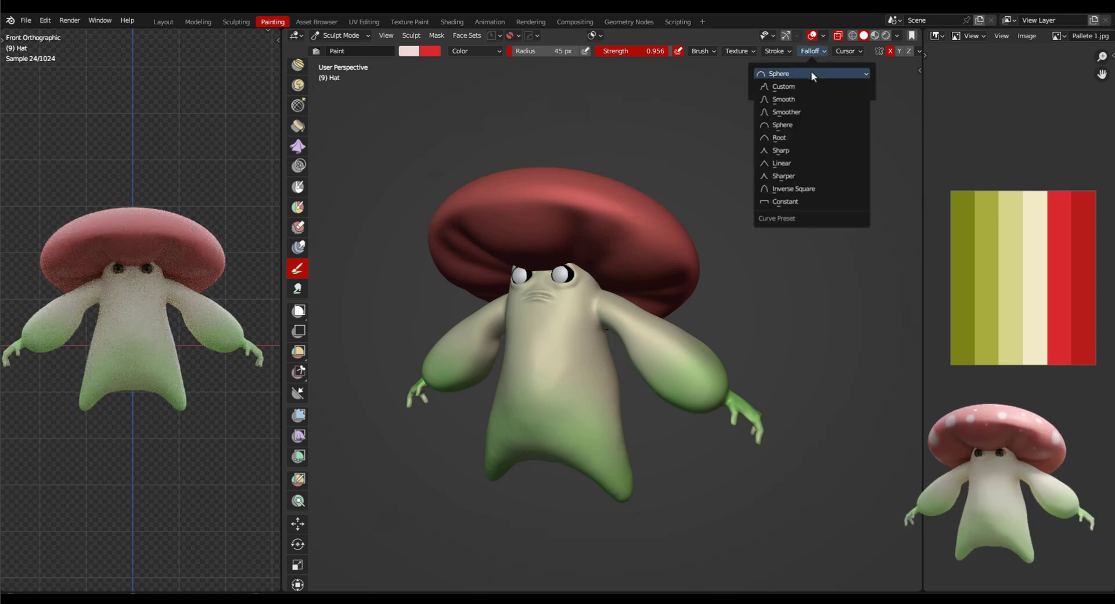
click(781, 150)
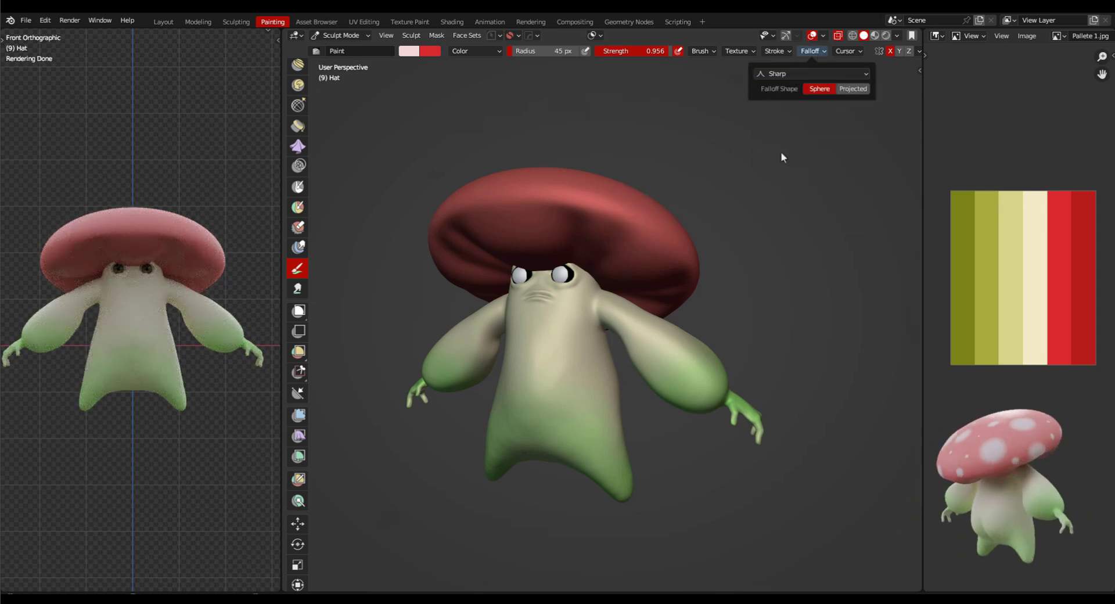
click(632, 214)
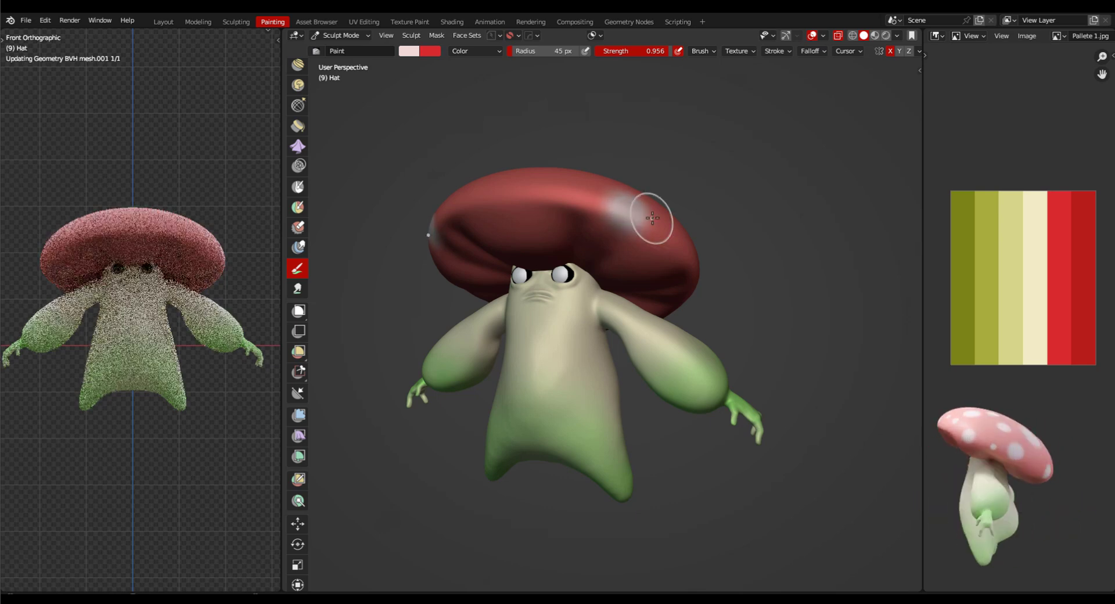
key(ctrl+z)
Step: Try the Constant brush falloff with a dot on the hat's front rim and undo the dot
click(816, 51)
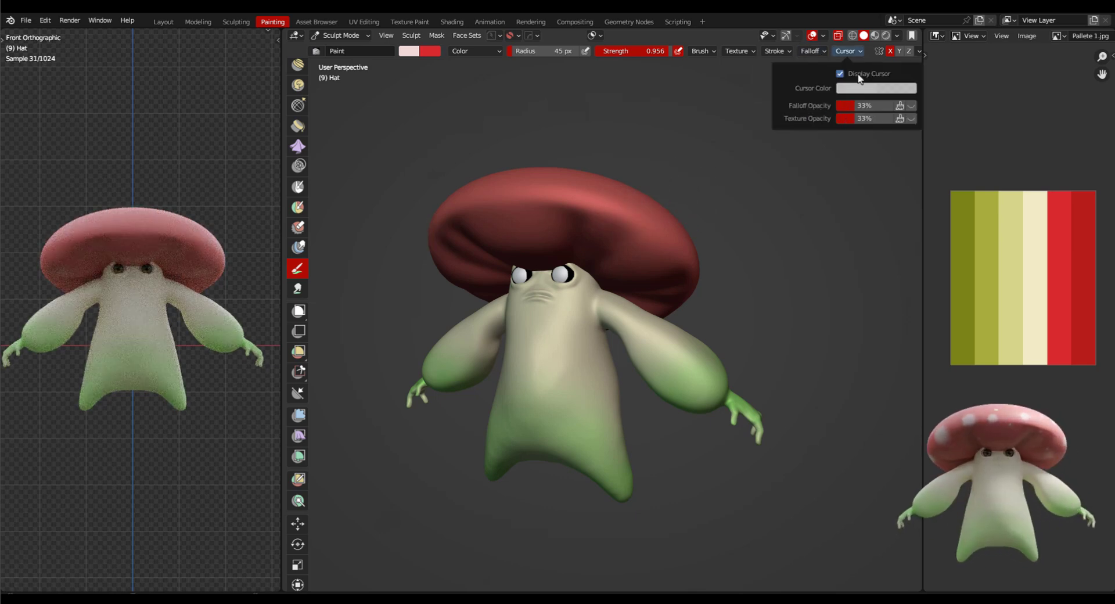
click(813, 73)
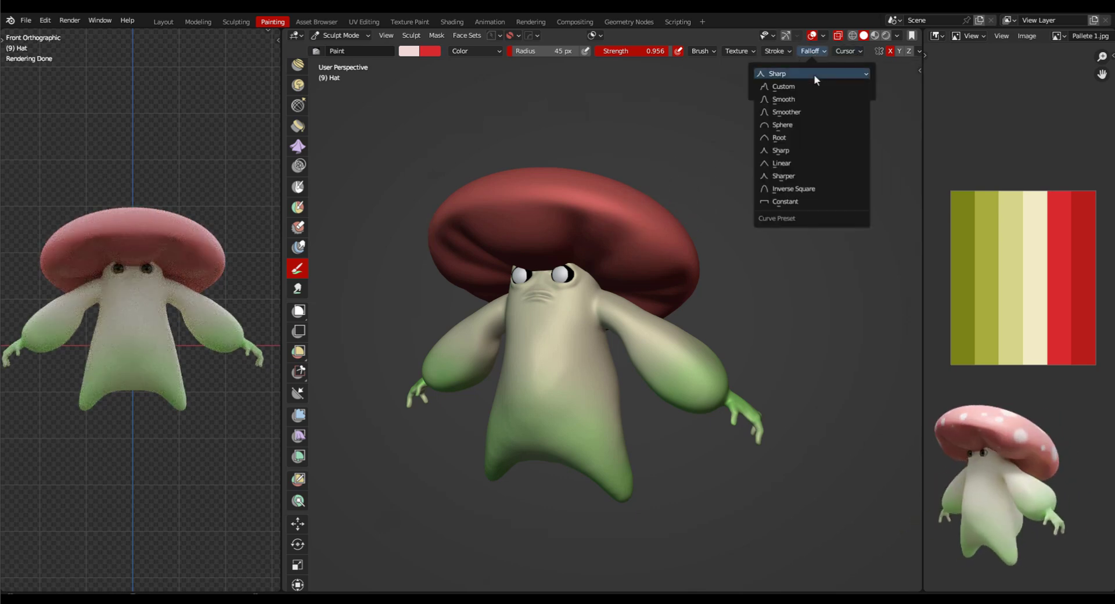
click(787, 201)
drag(633, 220, 641, 228)
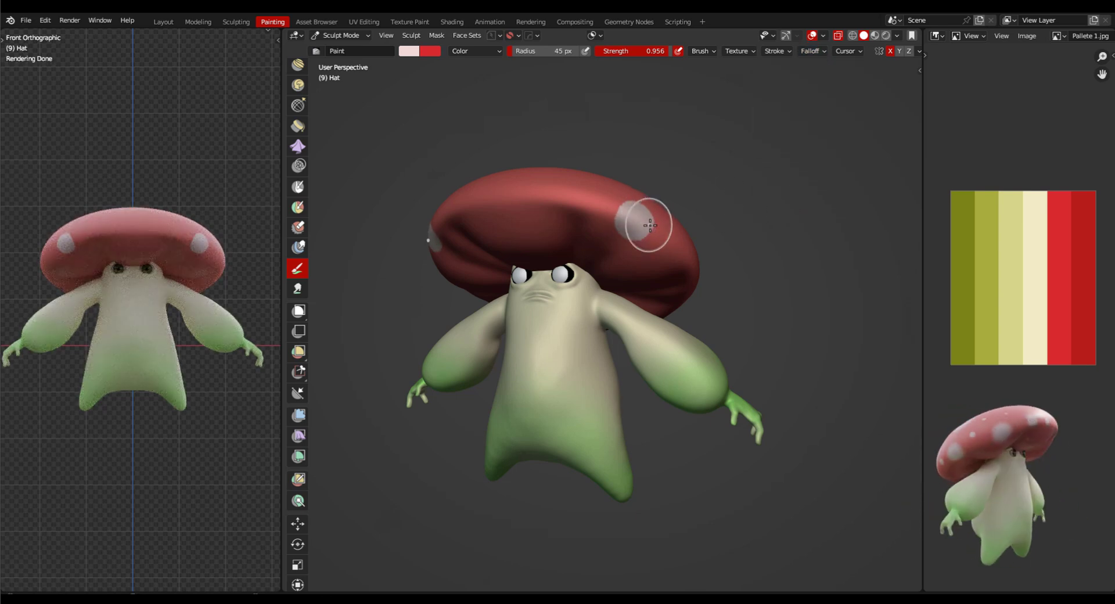
key(ctrl+z)
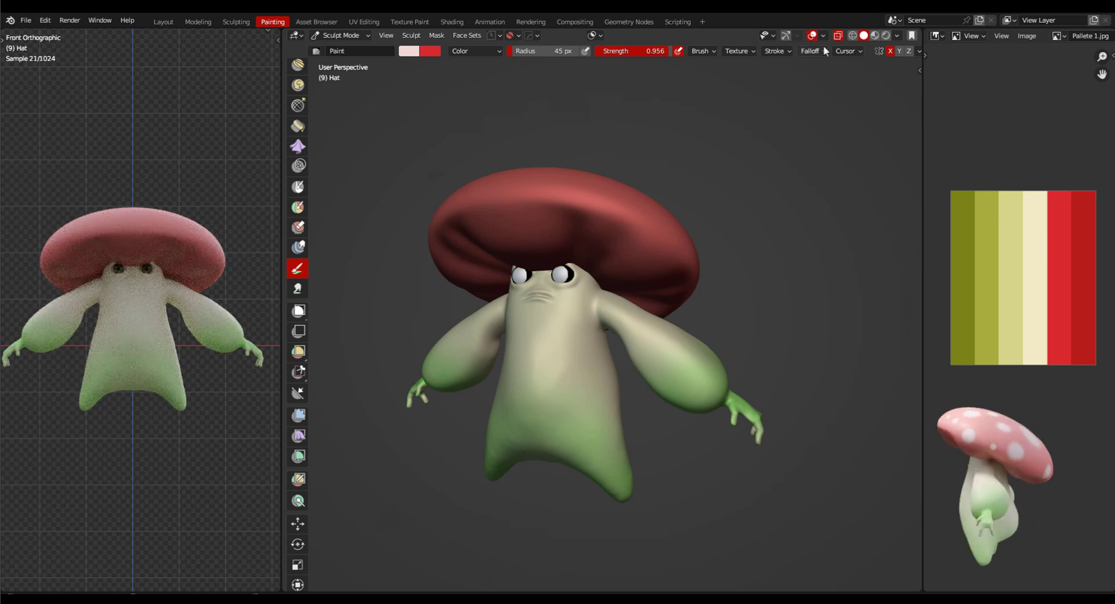
Step: Set the brush falloff back to Smooth, test it with a dot on the hat and undo the dot
click(814, 71)
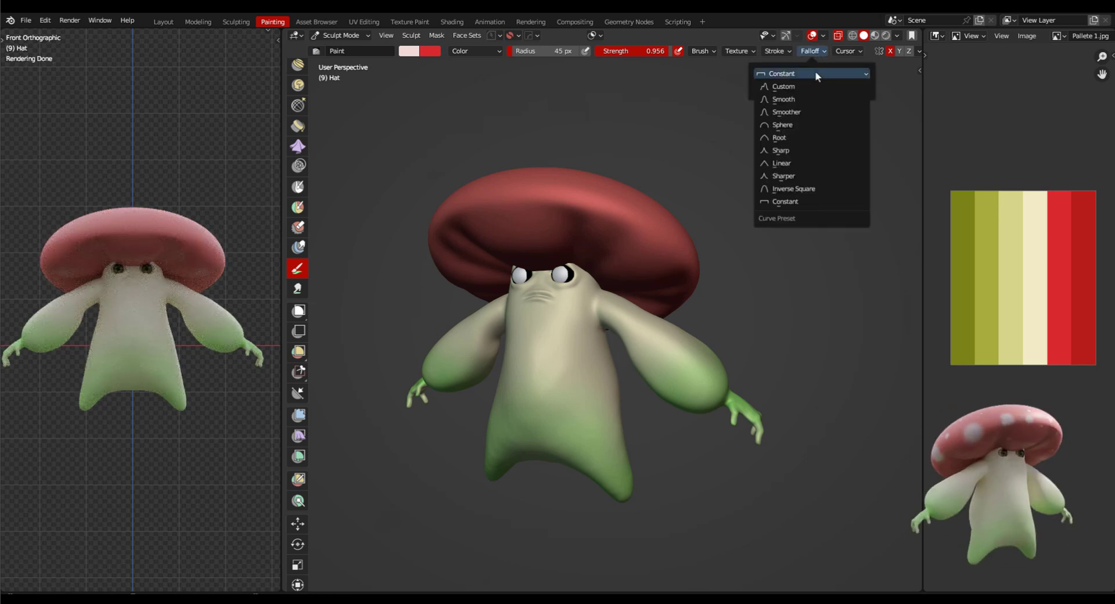
click(793, 101)
click(635, 214)
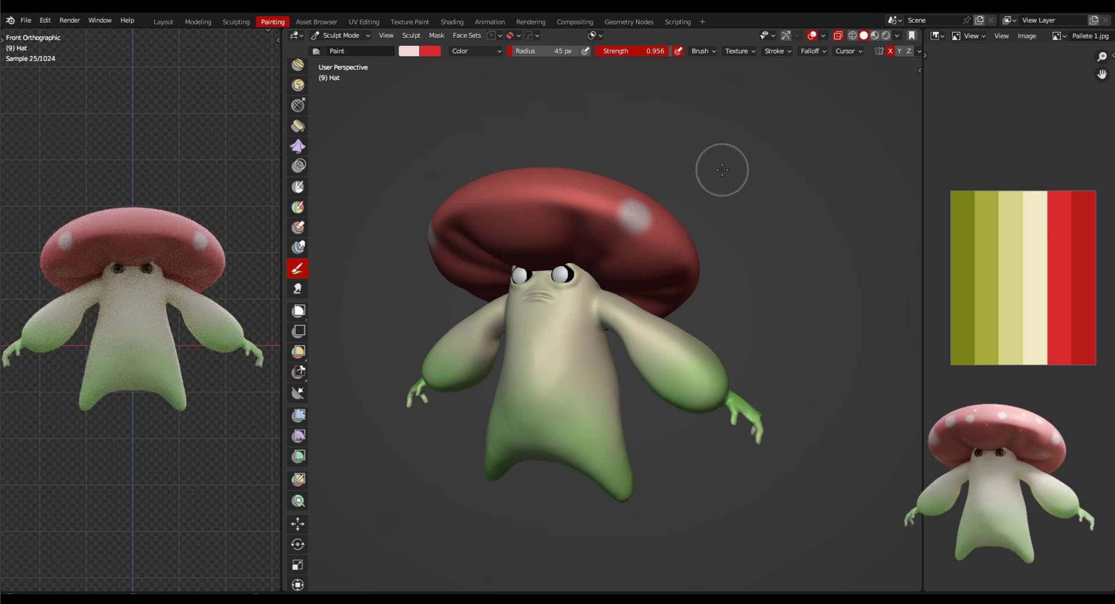
key(ctrl+z)
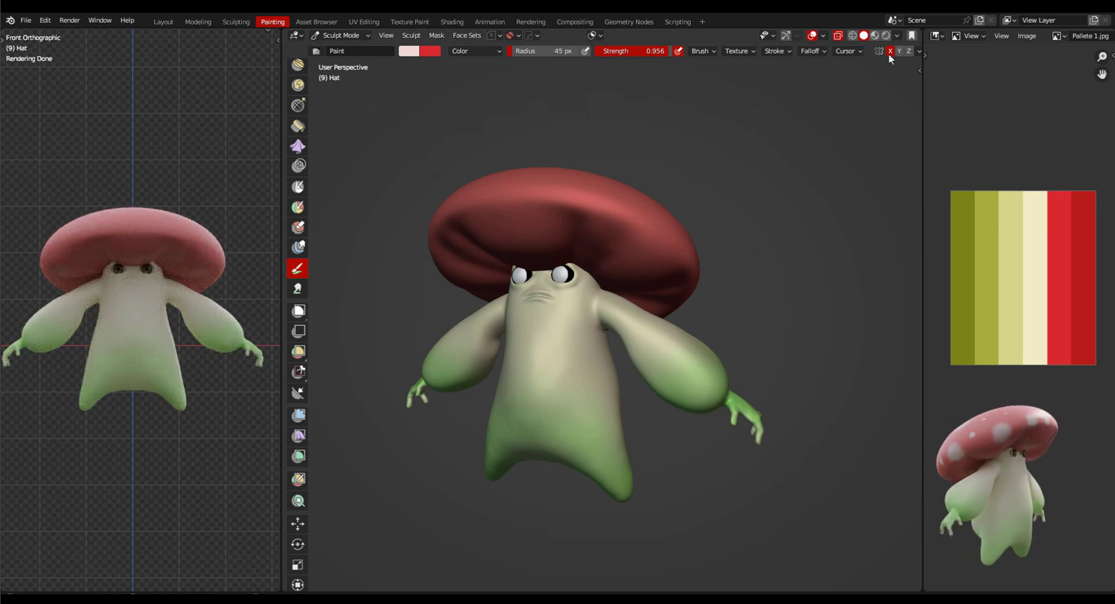
Step: Turn off X-axis mirroring and paint pale pink spots of varied sizes all over the hat
click(890, 50)
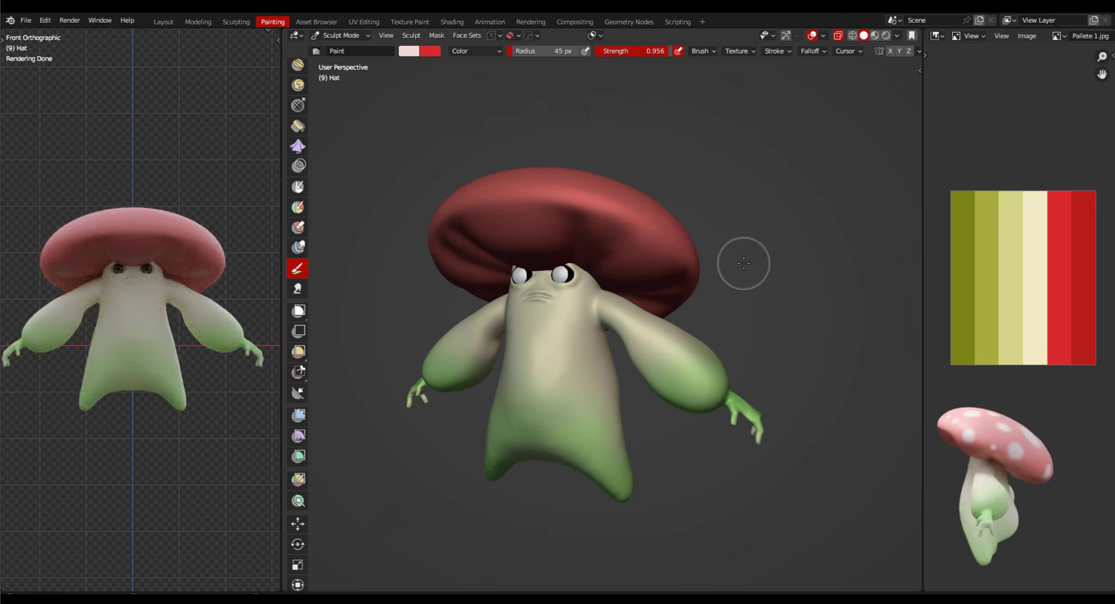
mouse_move(751, 301)
middle_down()
mouse_move(693, 355)
mouse_move(749, 299)
mouse_move(513, 287)
middle_up()
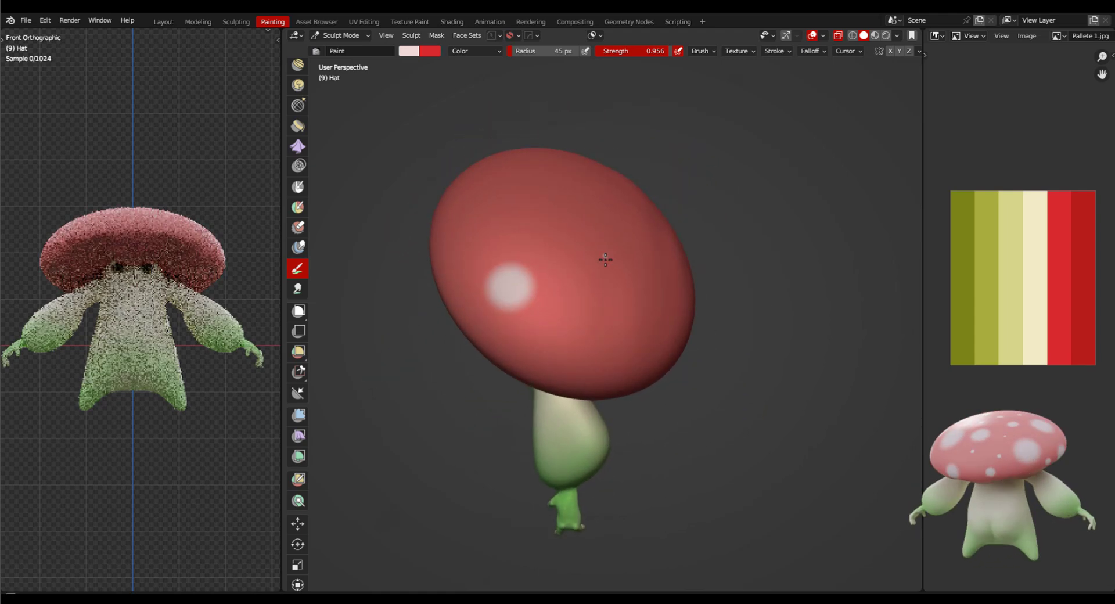
mouse_move(606, 260)
middle_down()
mouse_move(745, 327)
mouse_move(678, 348)
mouse_move(652, 225)
mouse_move(692, 285)
mouse_move(629, 343)
mouse_move(541, 273)
mouse_move(480, 325)
mouse_move(512, 289)
middle_up()
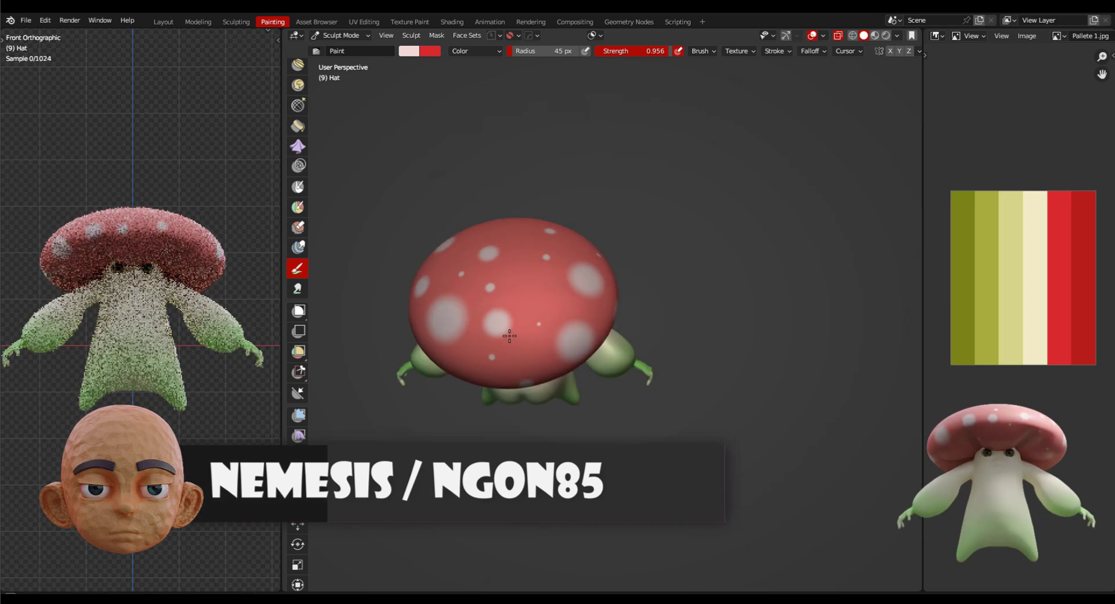
middle_drag(511, 337, 635, 137)
scroll(694, 273, down, 5)
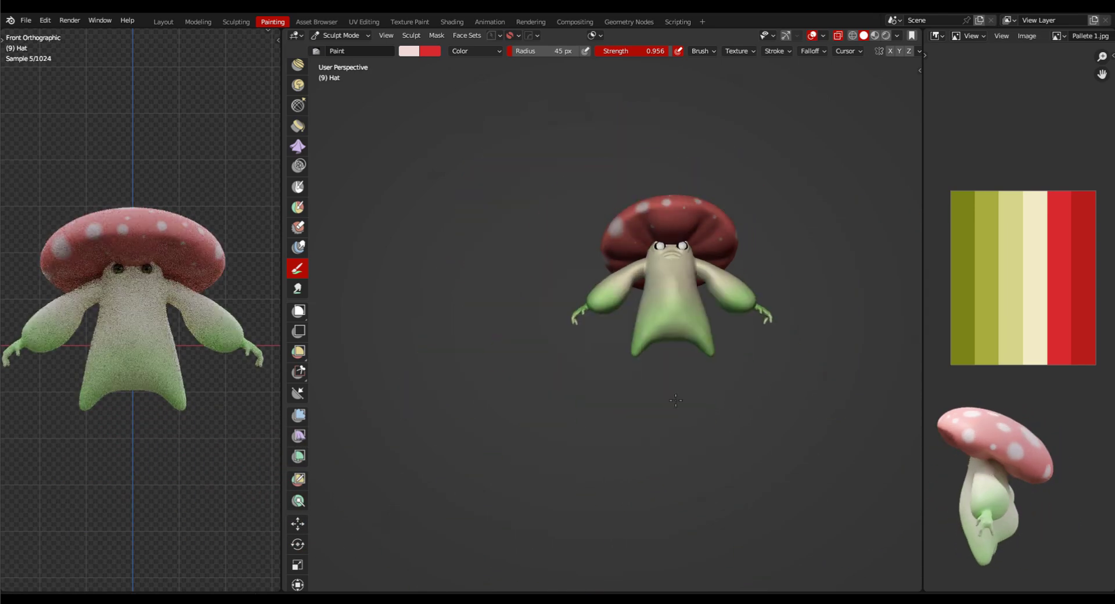
key(KP_1)
middle_drag(59, 464, 209, 346)
key(grave)
click(141, 307)
Step: Try olive and light green dots on the Shroom Main body's arms and torso with a 30 px Paint brush
scroll(700, 322, up, 4)
ctrl+middle_drag(677, 270, 677, 257)
shift+middle_drag(677, 257, 649, 321)
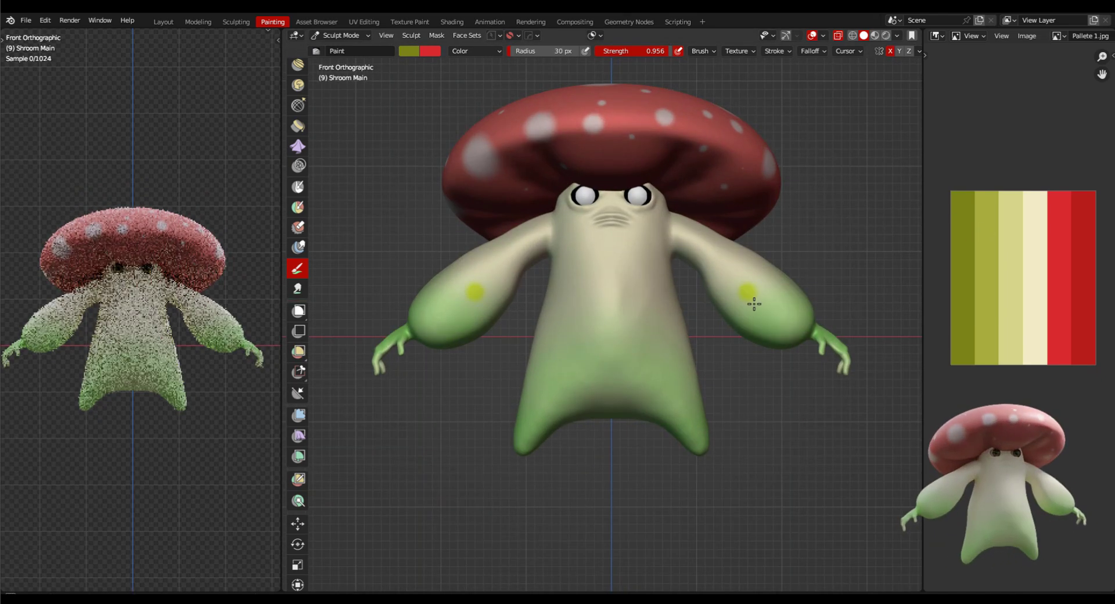
mouse_move(744, 302)
middle_down()
mouse_move(745, 405)
mouse_move(737, 287)
middle_up()
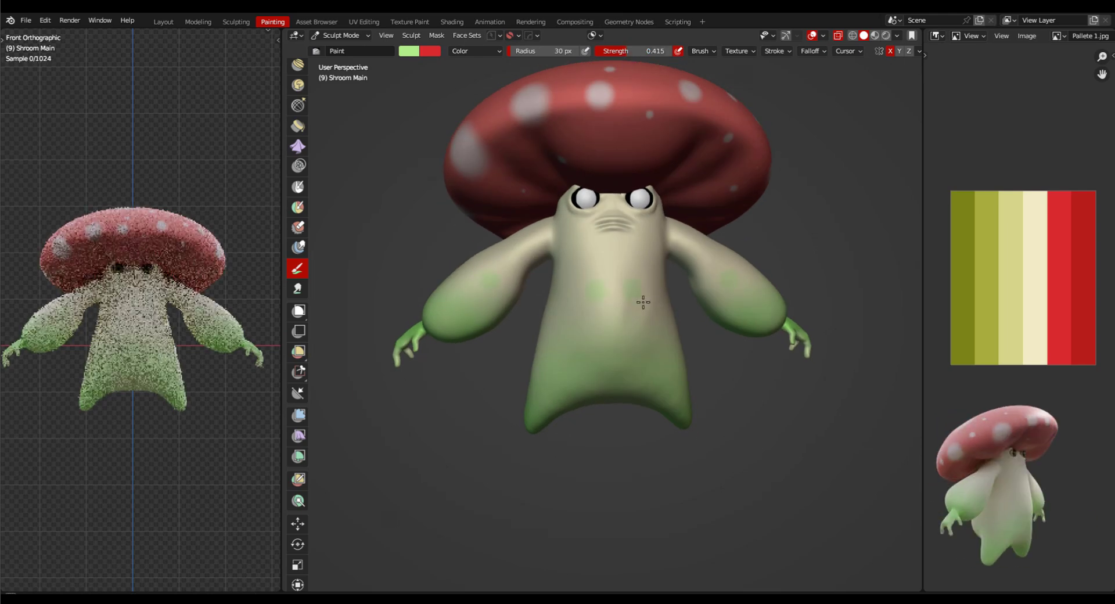
scroll(190, 376, up, 3)
Step: Return to the front view and switch the sculpting target from the body to the hat
key(KP_1)
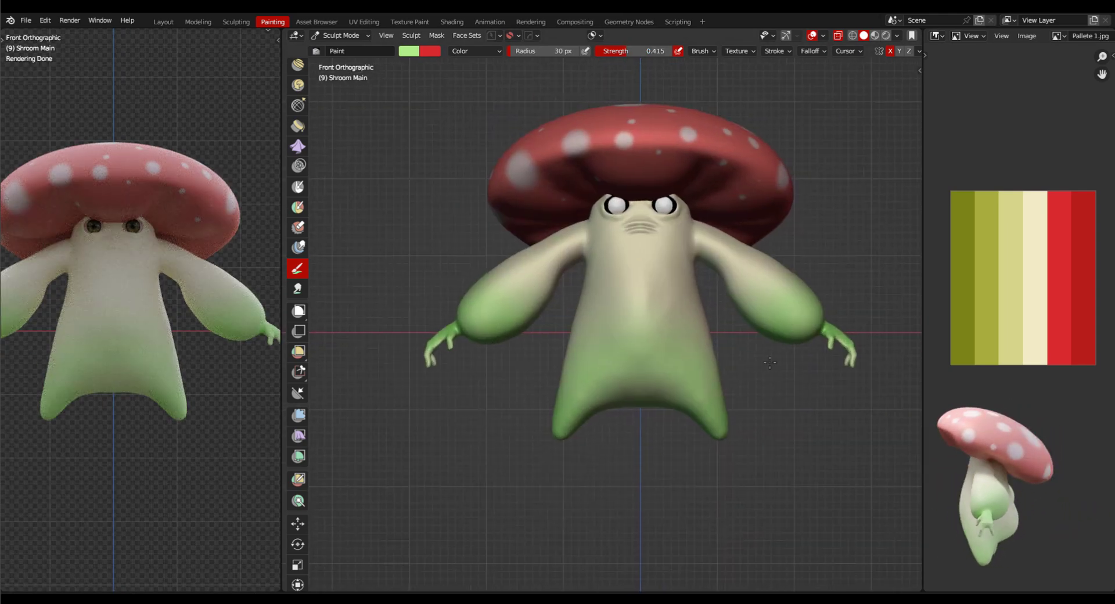
scroll(829, 329, up, 1)
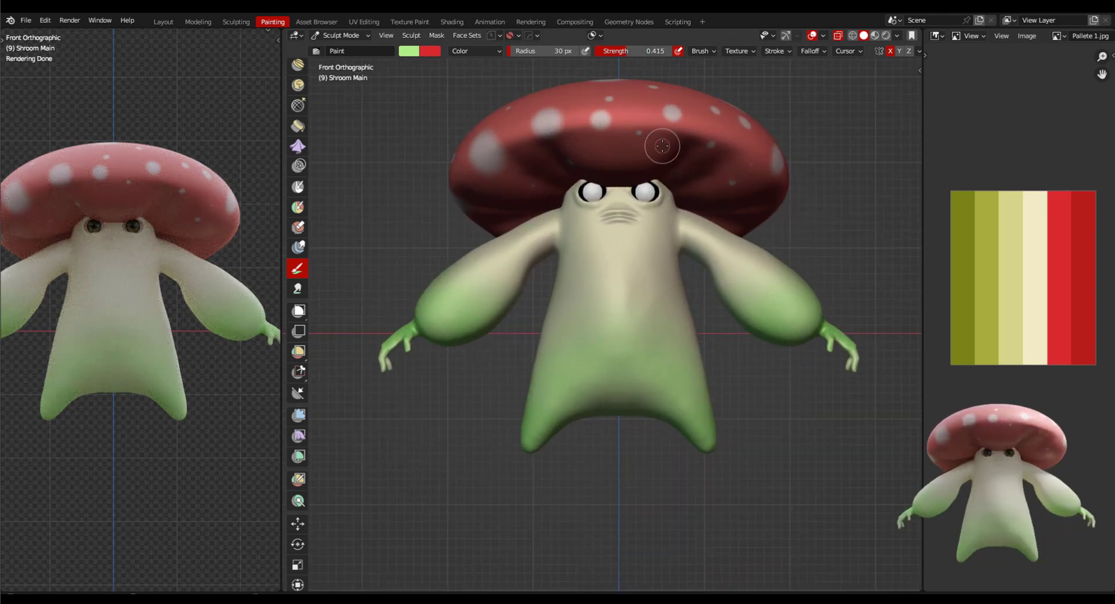
key(alt+q)
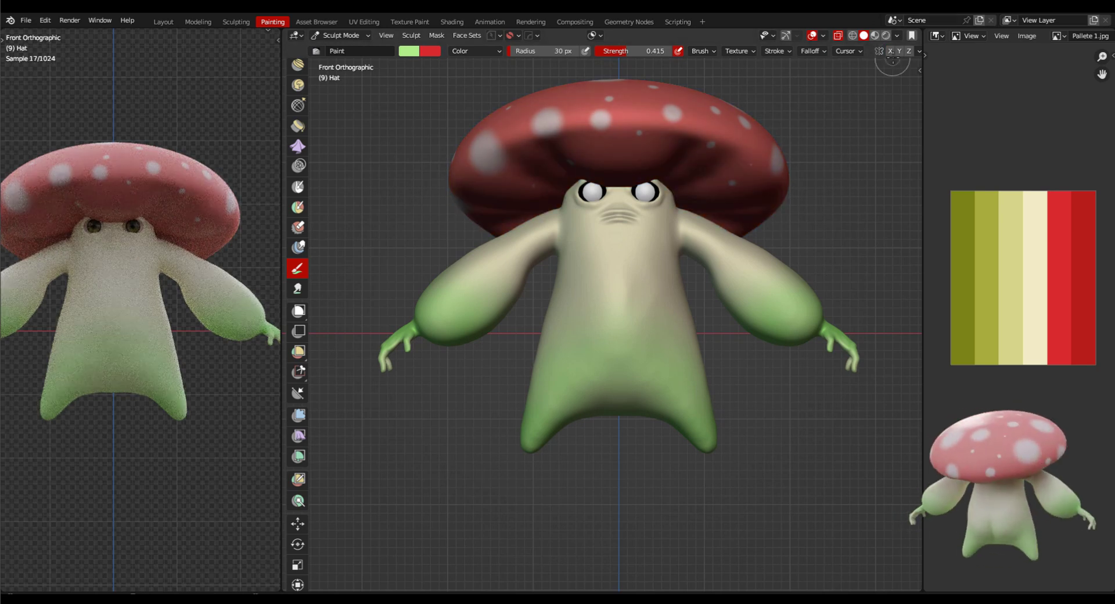
Step: Turn on X-axis mirroring, darken the paint colour to a muted red and shade the hat's underside around the head
click(890, 51)
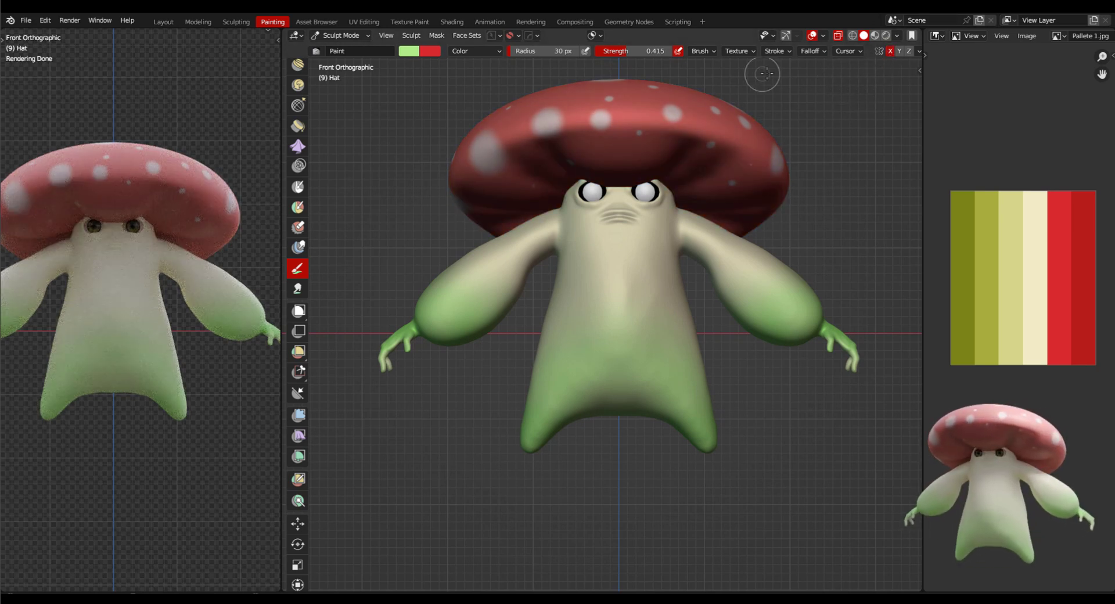
ctrl+middle_drag(657, 150, 661, 156)
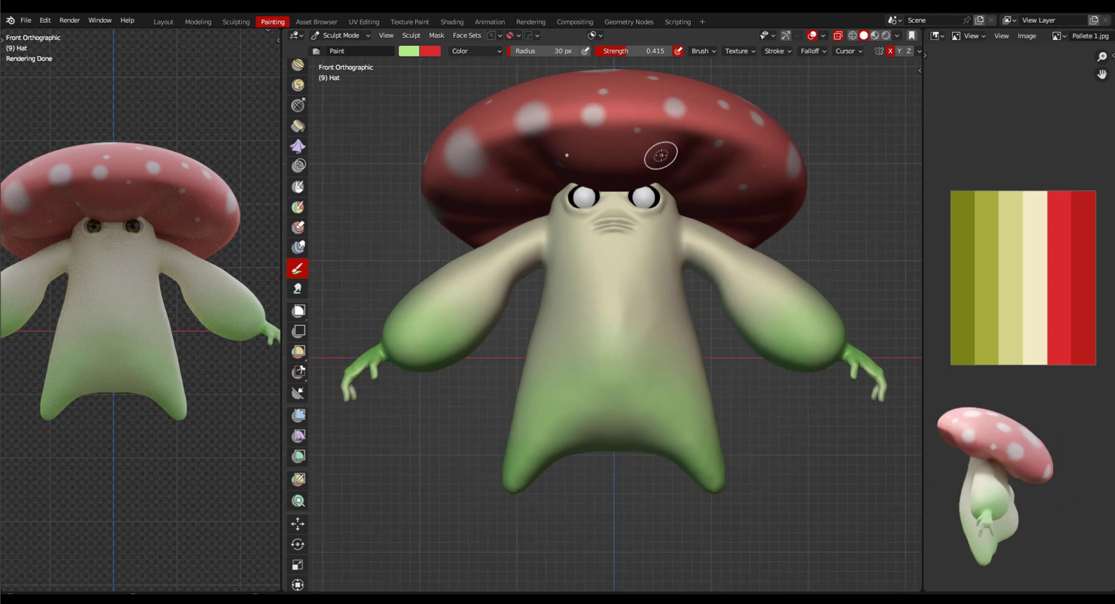
click(409, 51)
drag(500, 95, 500, 103)
drag(500, 102, 500, 108)
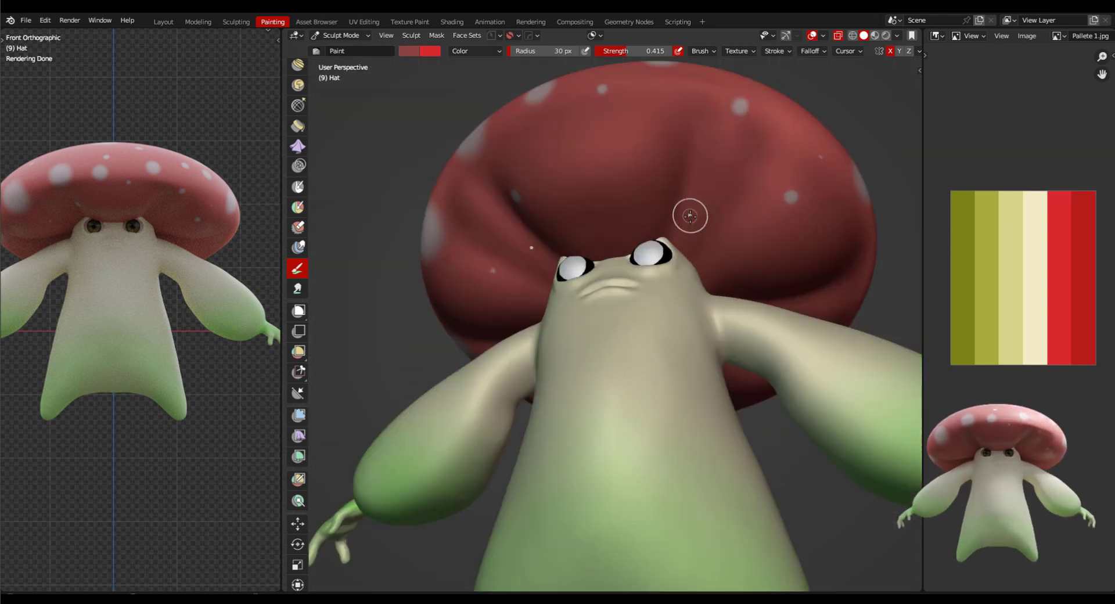
drag(690, 217, 670, 225)
middle_drag(670, 225, 617, 175)
Step: Try a black Paint stroke on the hat's underside with a 43 px brush, and undo it
click(775, 51)
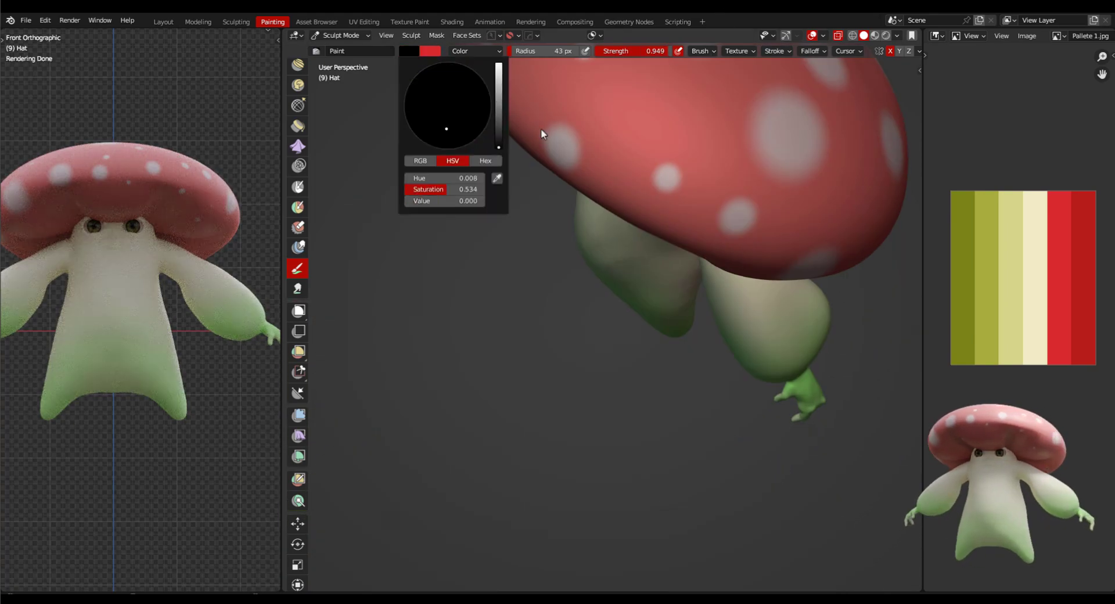
middle_drag(703, 129, 647, 343)
key(KP_1)
mouse_move(687, 267)
middle_down()
mouse_move(717, 262)
mouse_move(714, 231)
mouse_move(786, 379)
mouse_move(722, 302)
mouse_move(704, 369)
mouse_move(747, 298)
mouse_move(593, 227)
middle_up()
drag(593, 226, 596, 144)
key(ctrl+z)
Step: Adjust the brush strength and paint dark shading over the middle of the hat's underside
key(shift+f)
click(585, 196)
drag(585, 198, 585, 101)
mouse_move(761, 267)
middle_down()
mouse_move(694, 286)
mouse_move(749, 320)
mouse_move(719, 380)
mouse_move(711, 343)
middle_up()
Step: Switch to the Smear brush and check the mushroom's shading from several angles
click(297, 289)
mouse_move(212, 433)
middle_down()
mouse_move(216, 395)
mouse_move(219, 427)
middle_up()
mouse_move(747, 290)
middle_down()
mouse_move(754, 328)
mouse_move(731, 259)
middle_up()
middle_drag(582, 227, 653, 349)
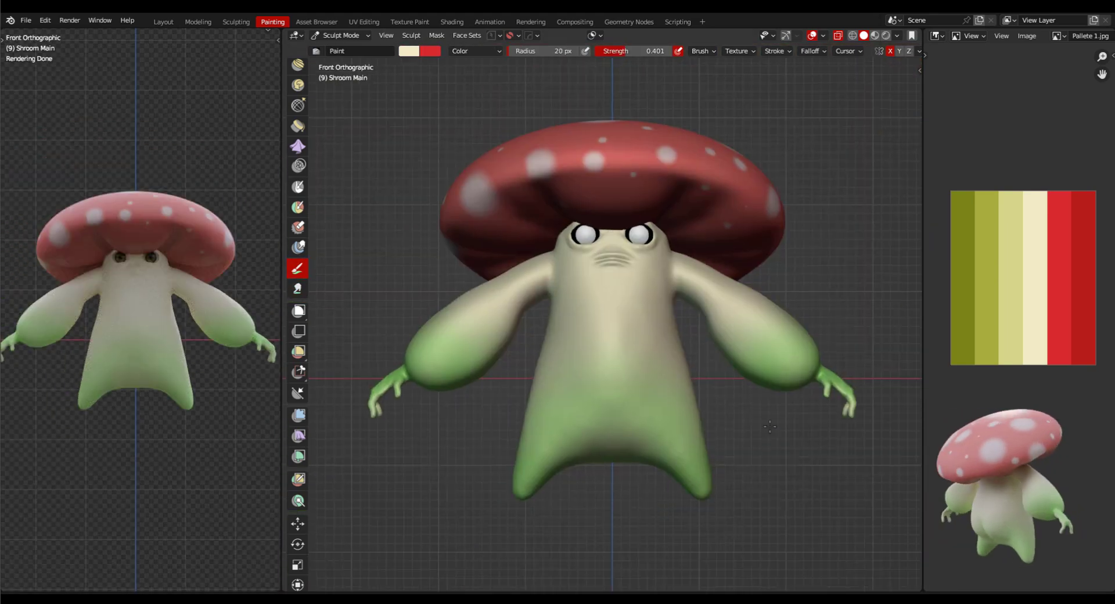
scroll(770, 427, up, 1)
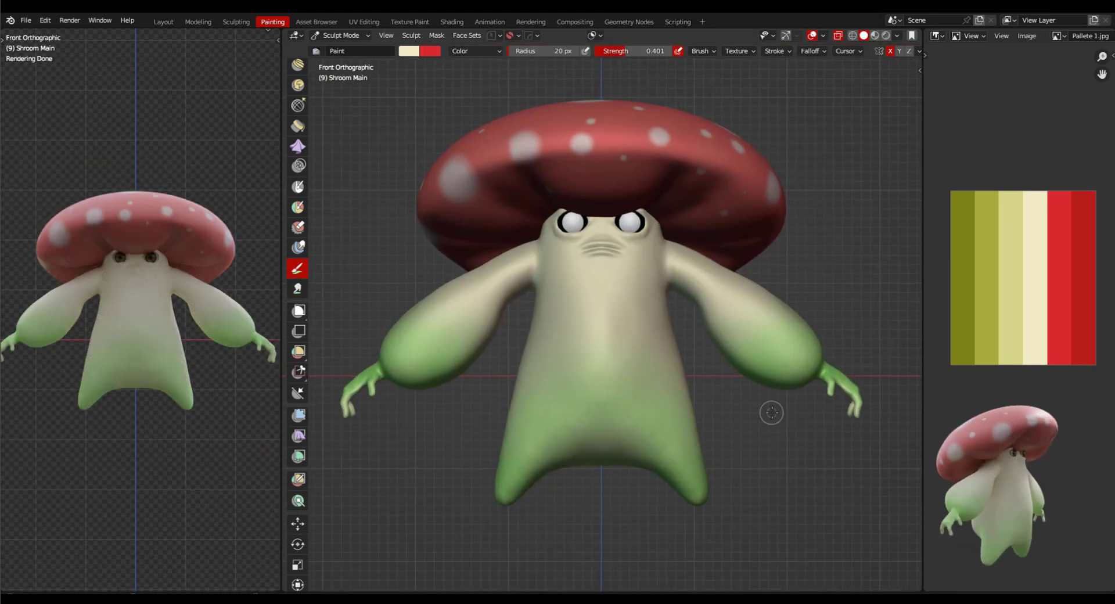
shift+middle_drag(771, 412, 786, 416)
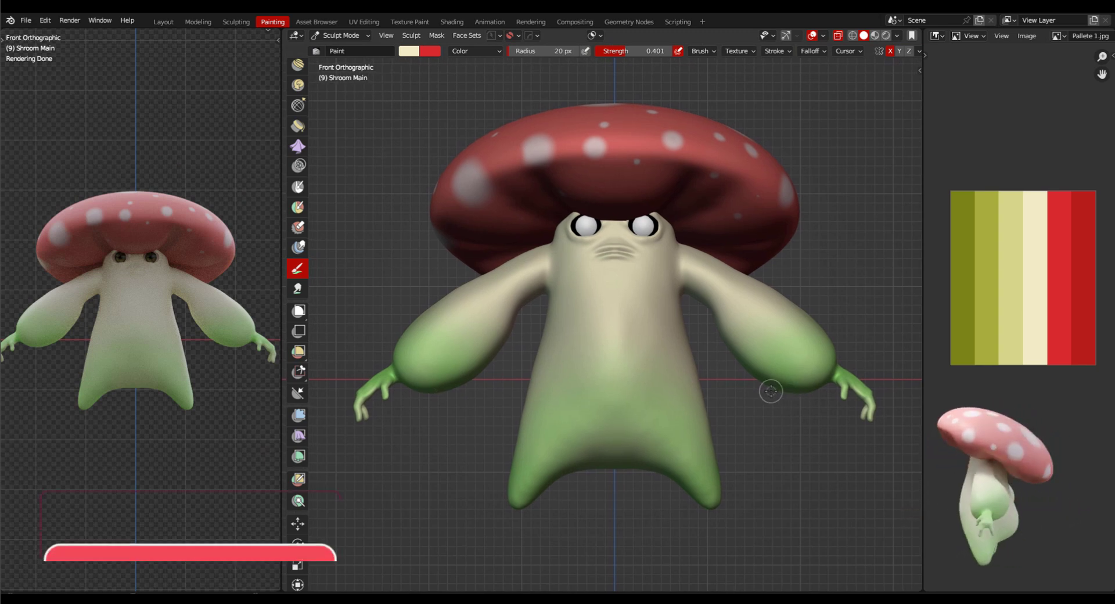